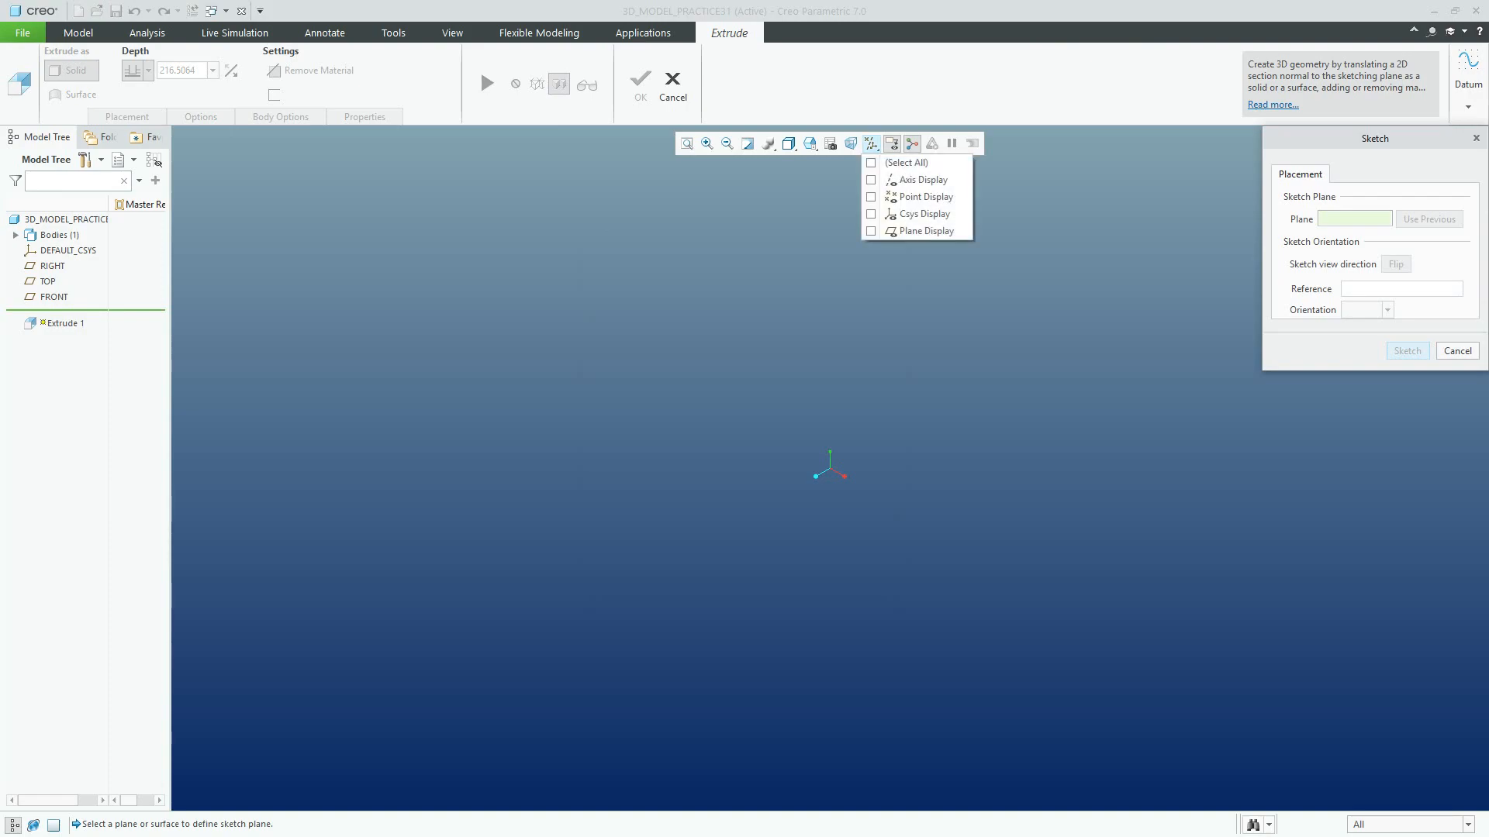
Show the datum planes and start the extrude's sketch on the RIGHT datum plane
left_click(871, 230)
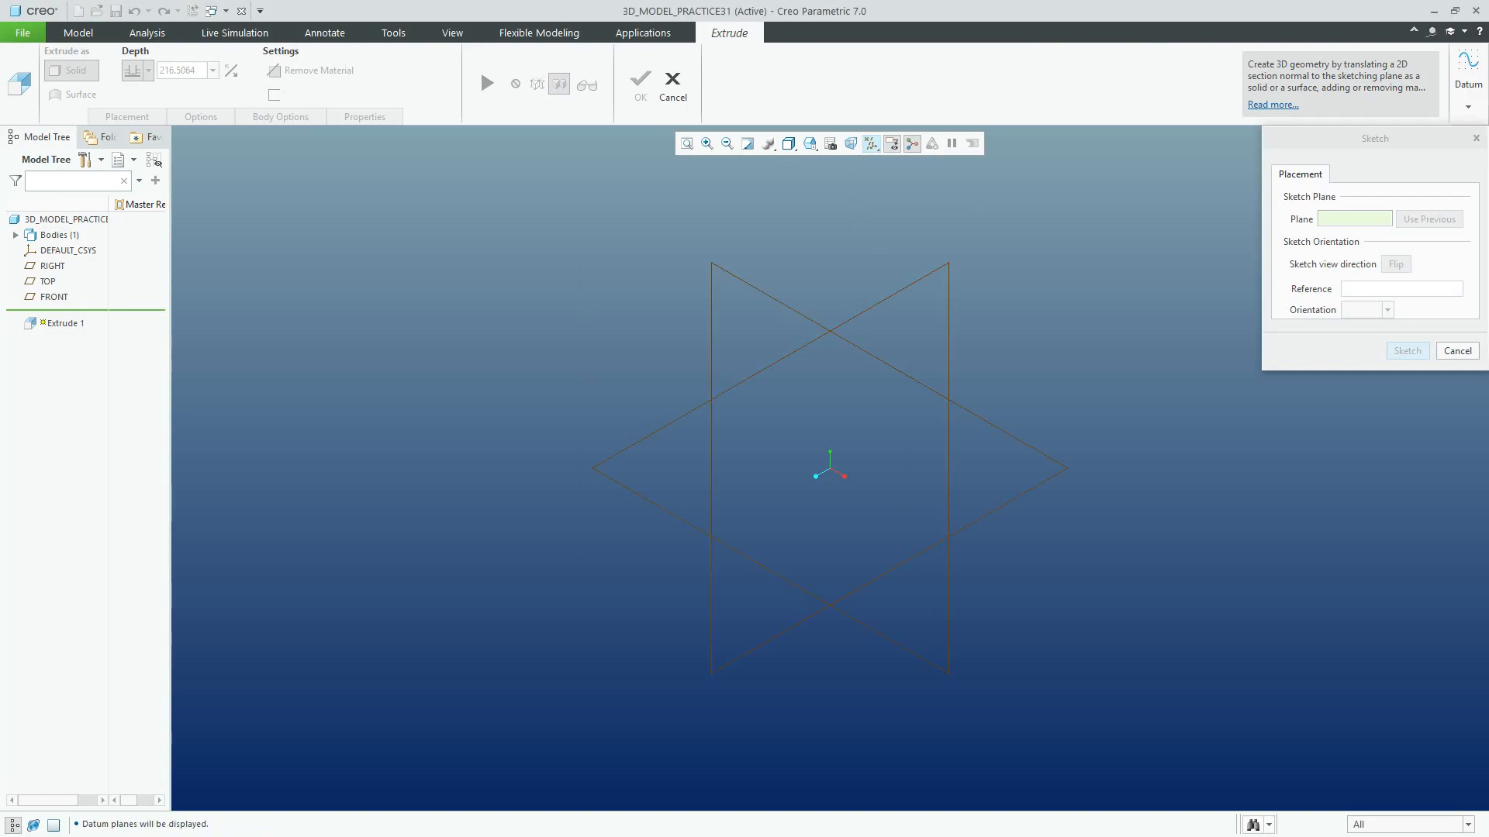
left_click(924, 413)
left_click(1407, 351)
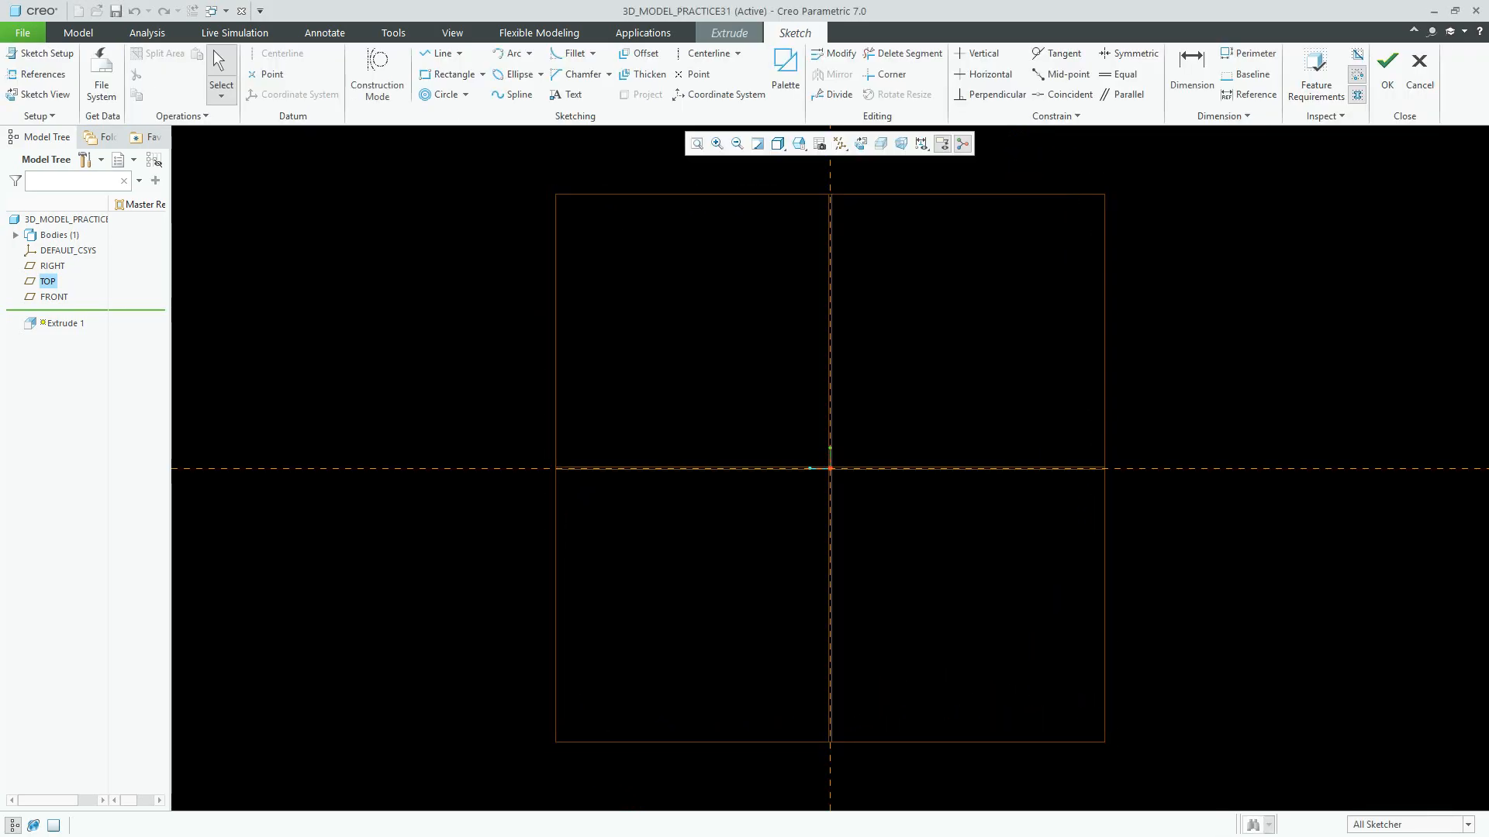
Sketch a center rectangle about 296 by 68 centred on the origin
left_click(483, 74)
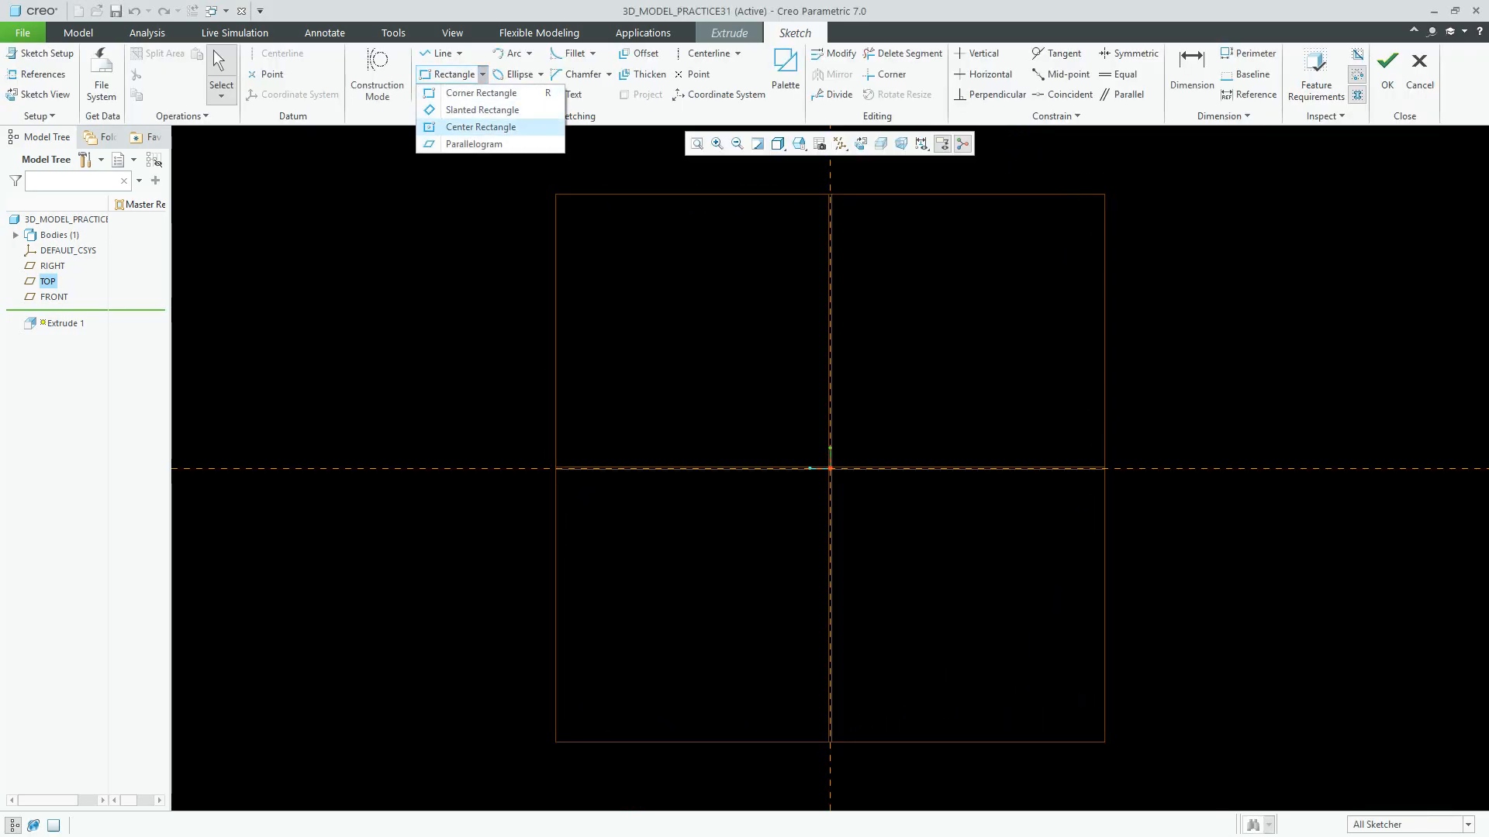
left_click(457, 124)
left_click(829, 469)
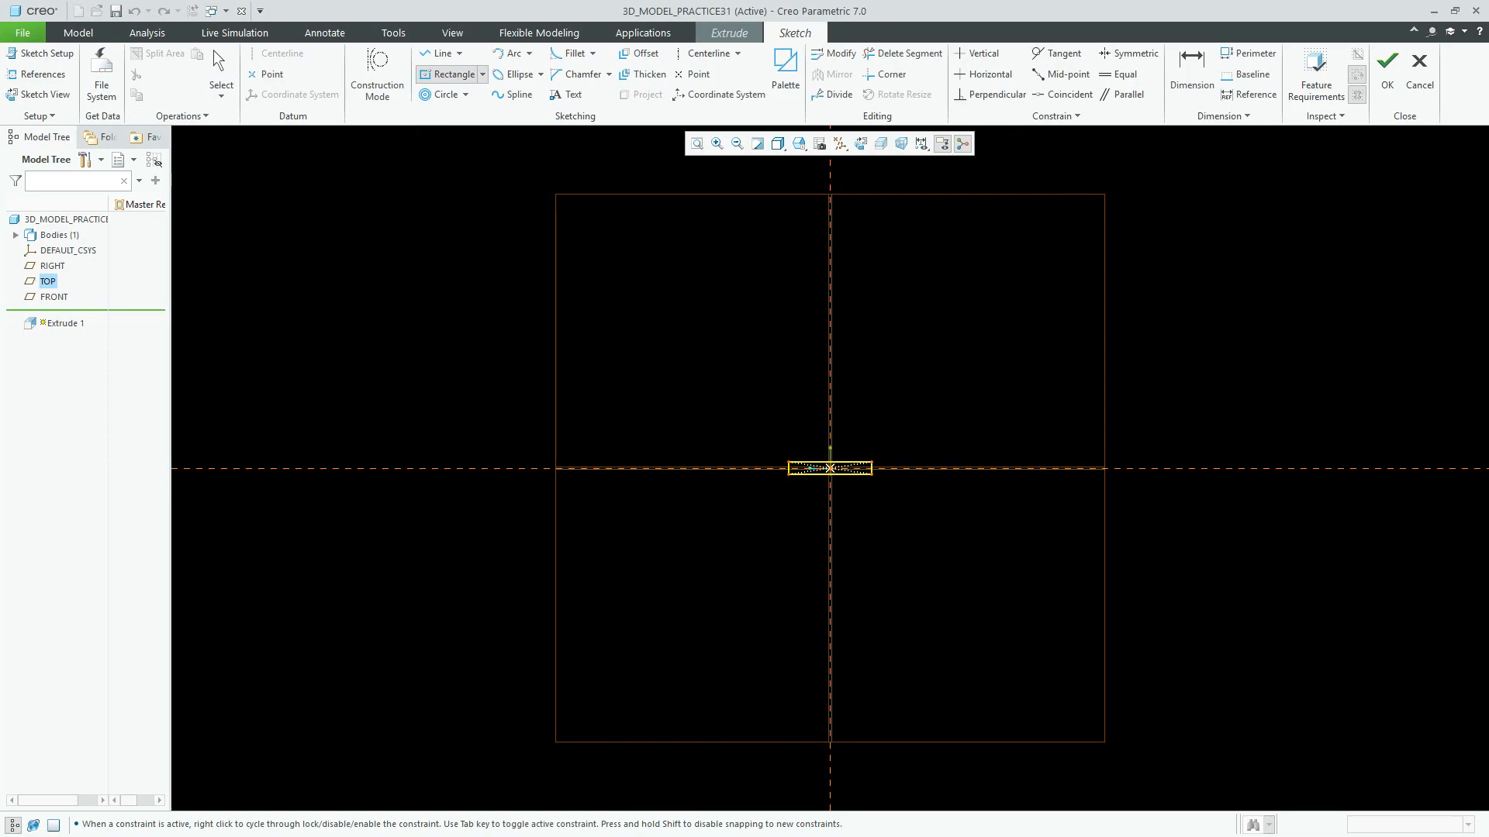
left_click(991, 505)
middle_click(990, 505)
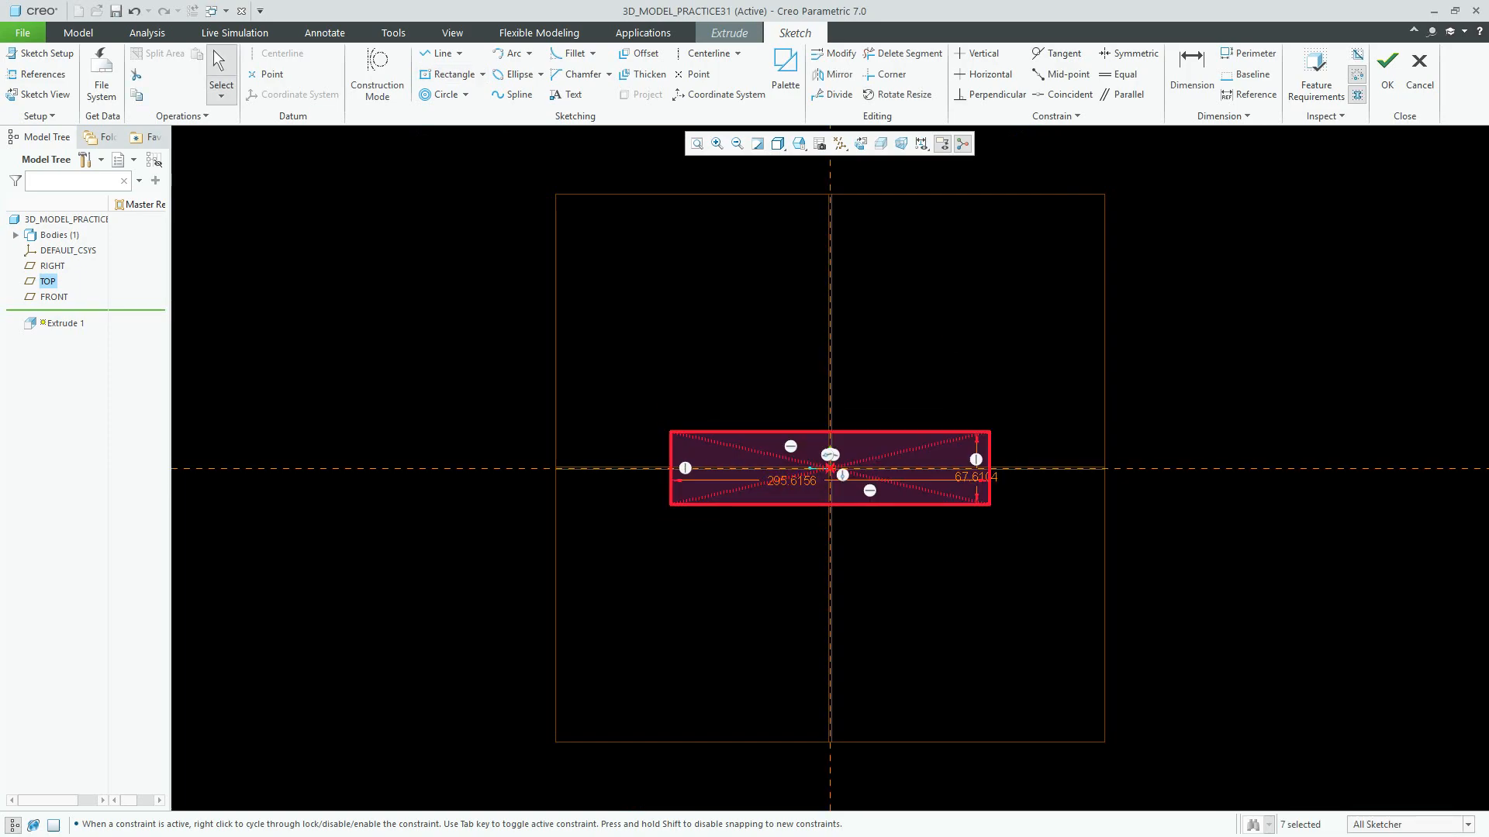
Set the rectangle's width to 90 and its height to 12
left_click_drag(791, 480, 821, 532)
double_click(822, 531)
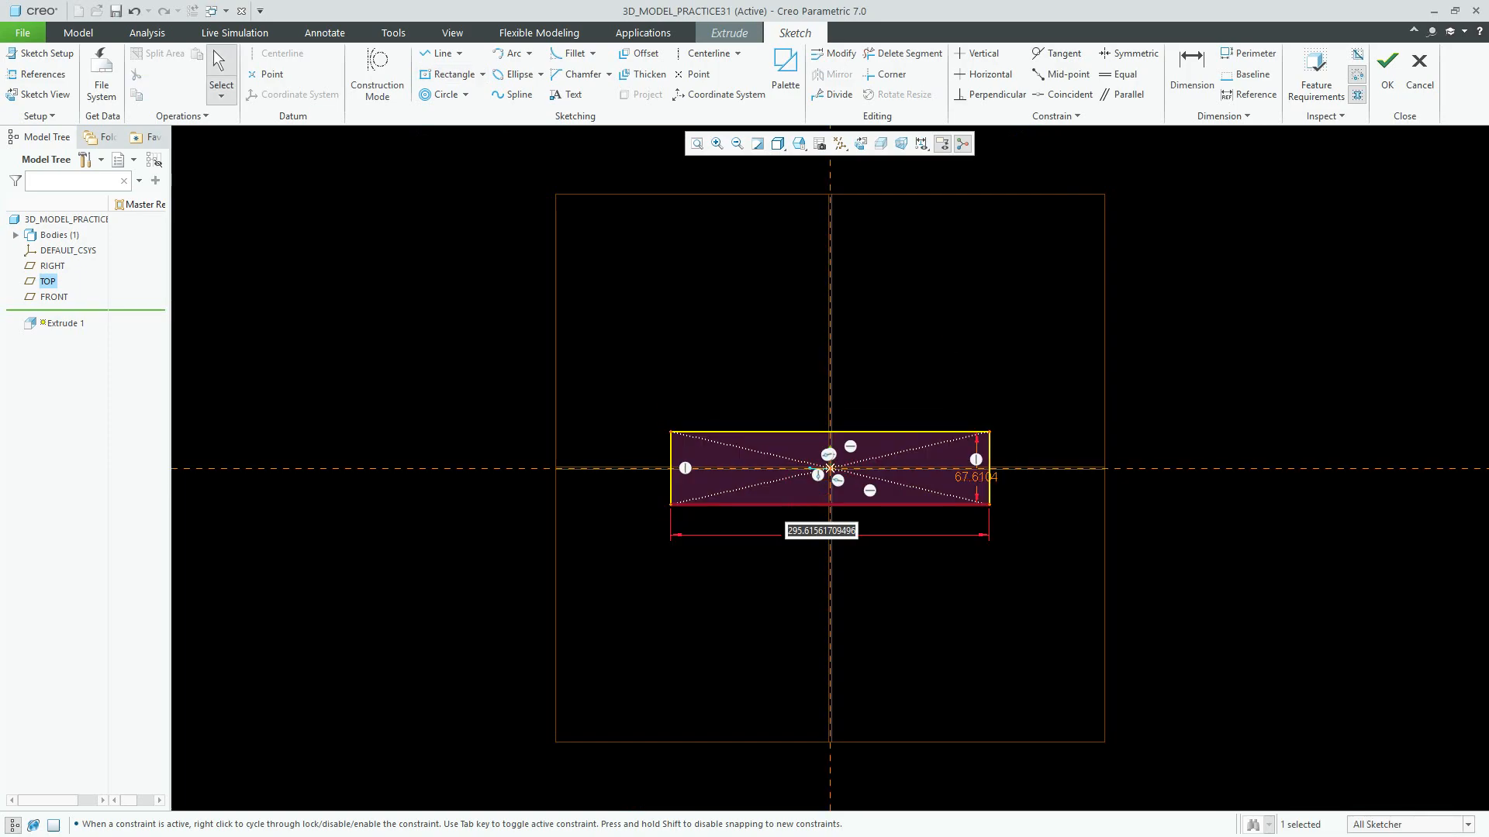
type("90")
key("Return")
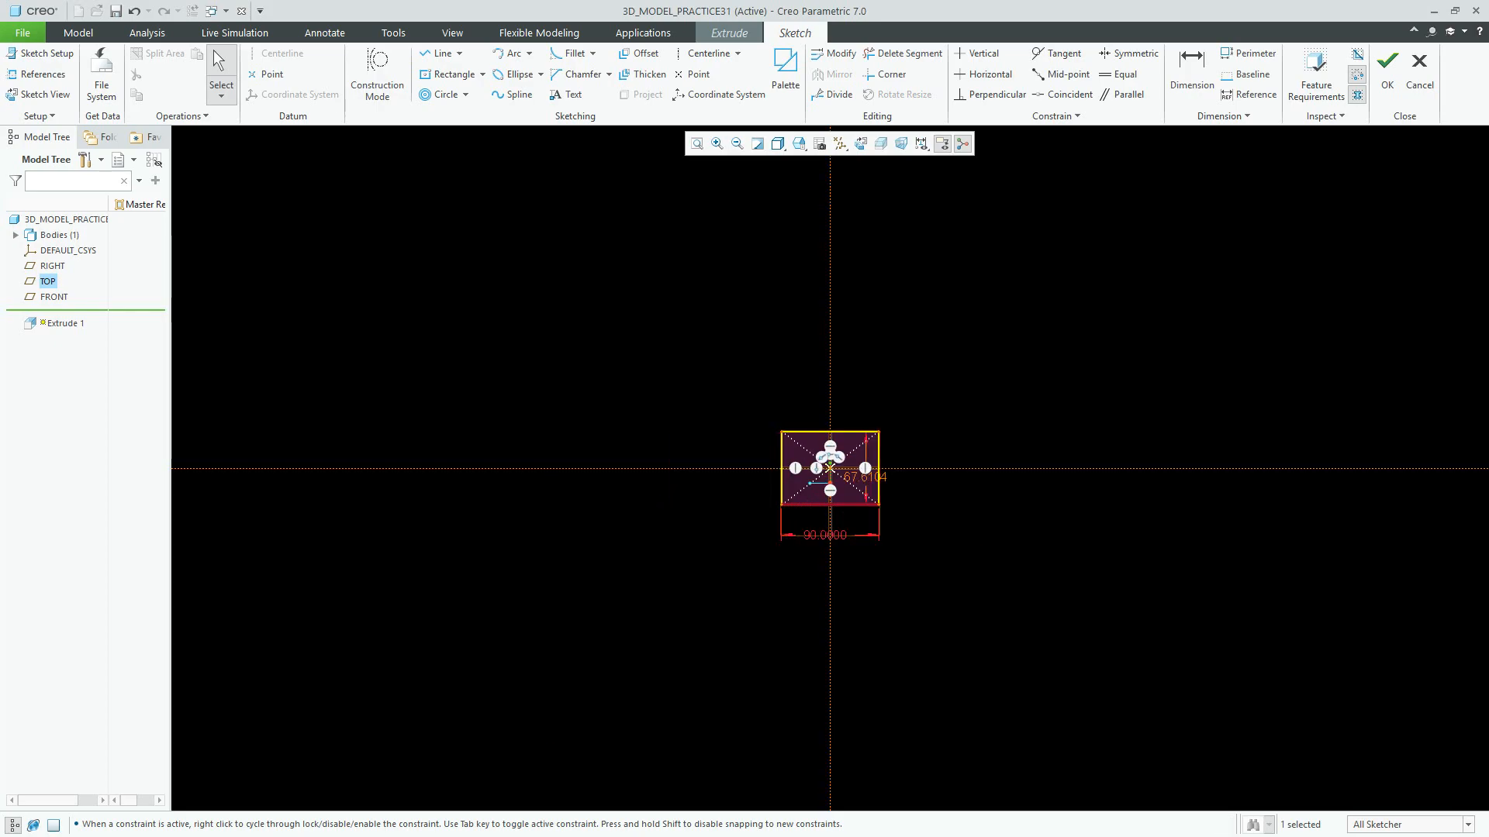
left_click_drag(864, 477, 952, 485)
double_click(960, 483)
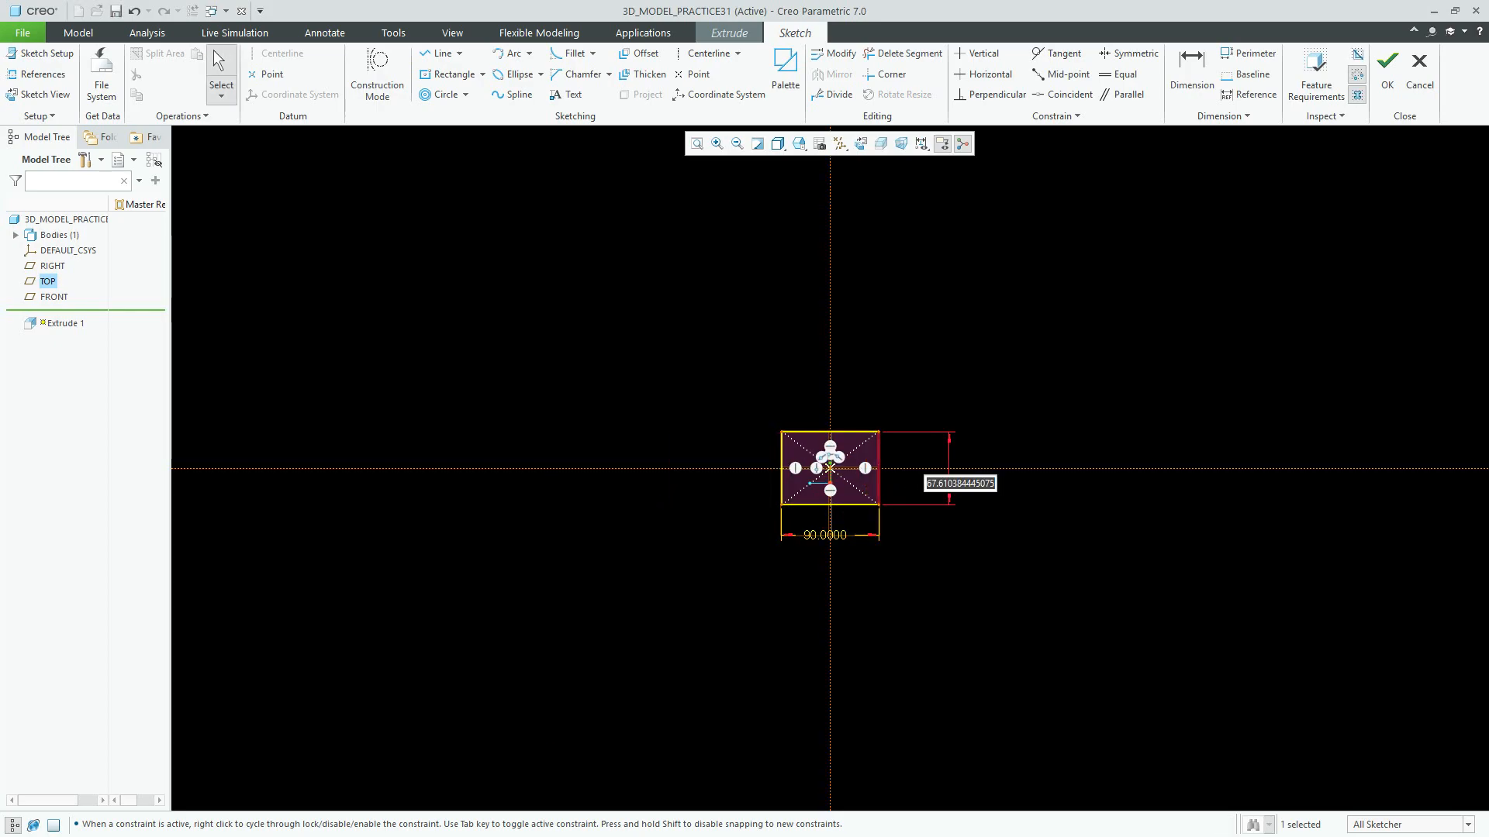
type("12")
key("Return")
Rearrange the width and height dimensions around the rectangle and finish the sketch
left_click(1008, 411)
left_click_drag(949, 471, 918, 435)
left_click_drag(824, 505, 825, 495)
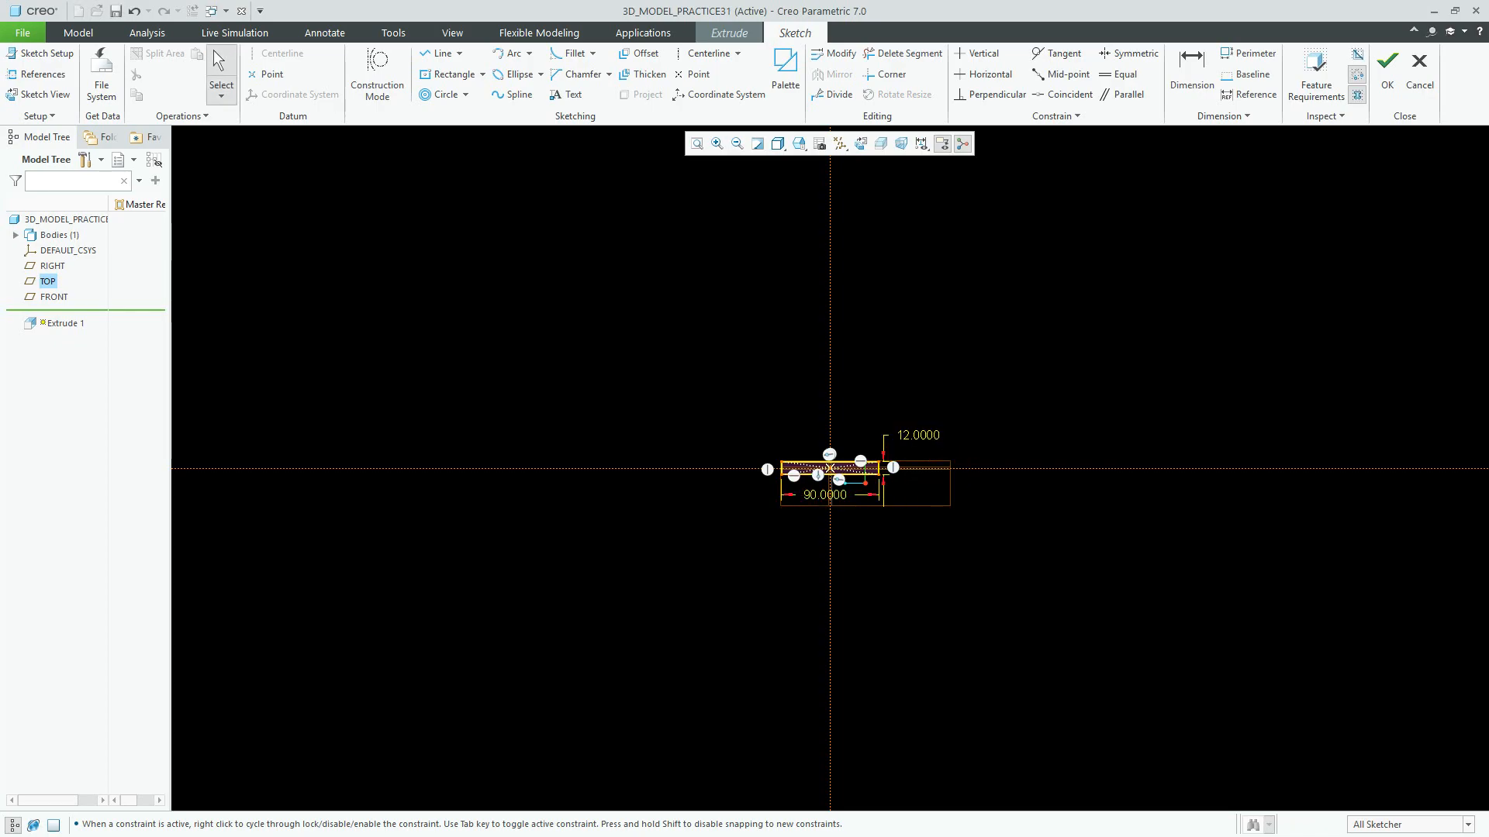
left_click(697, 143)
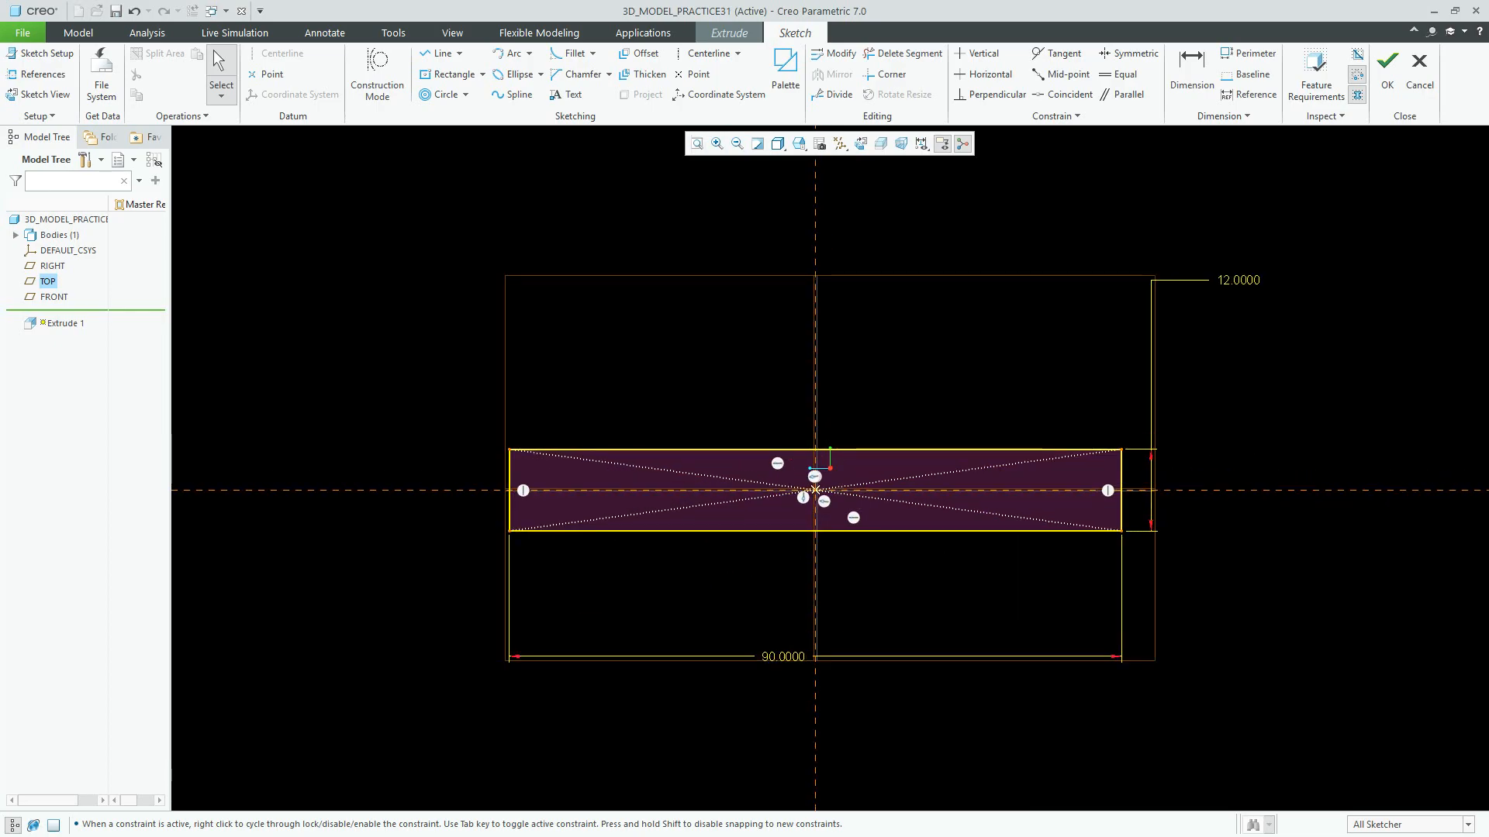
left_click(1387, 69)
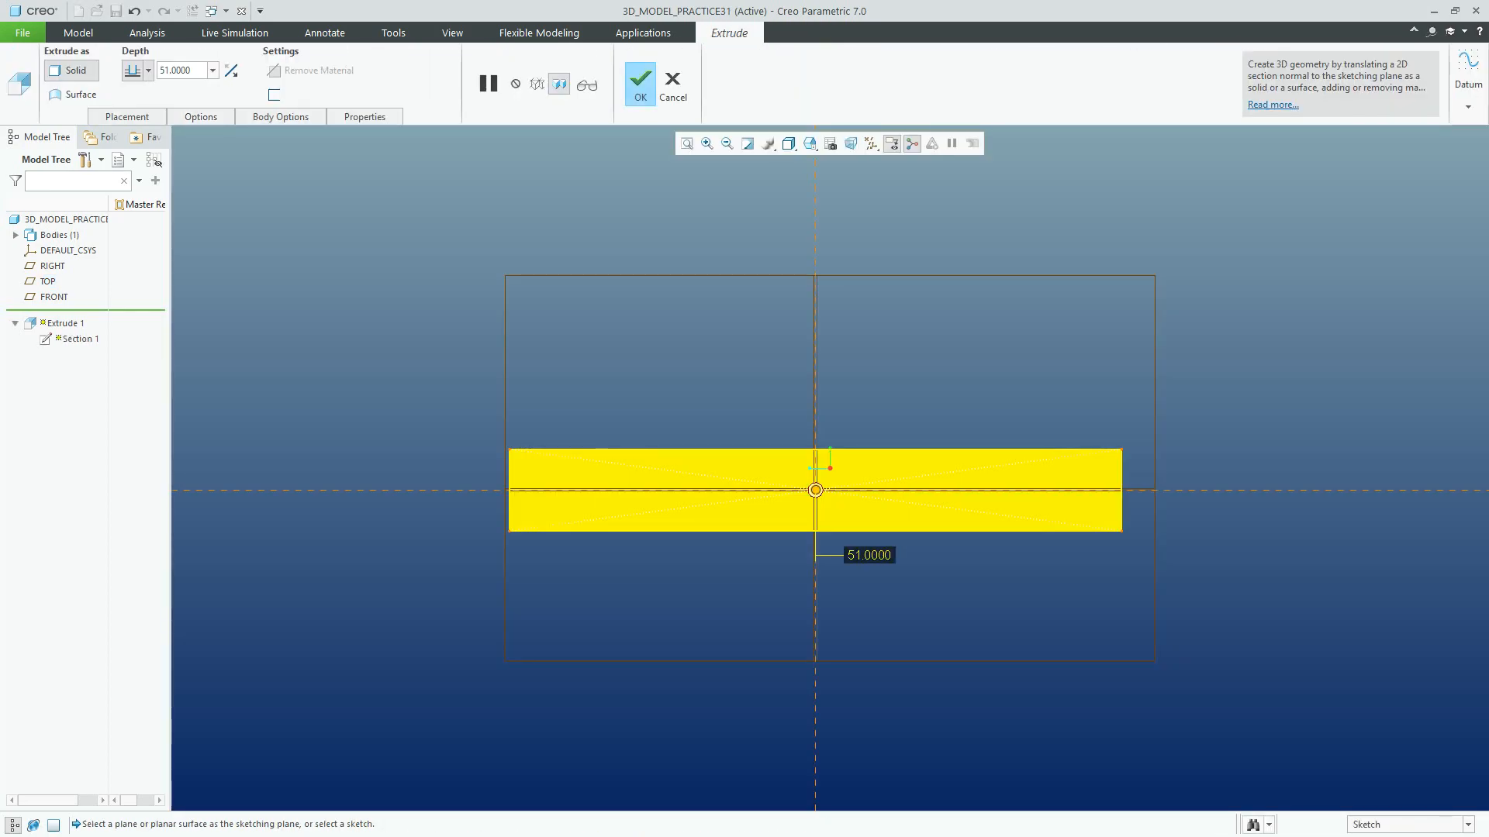
Extrude the rectangle symmetrically about the sketch plane to a total depth of 135 and complete the base plate
left_click(148, 71)
left_click(133, 115)
type("135")
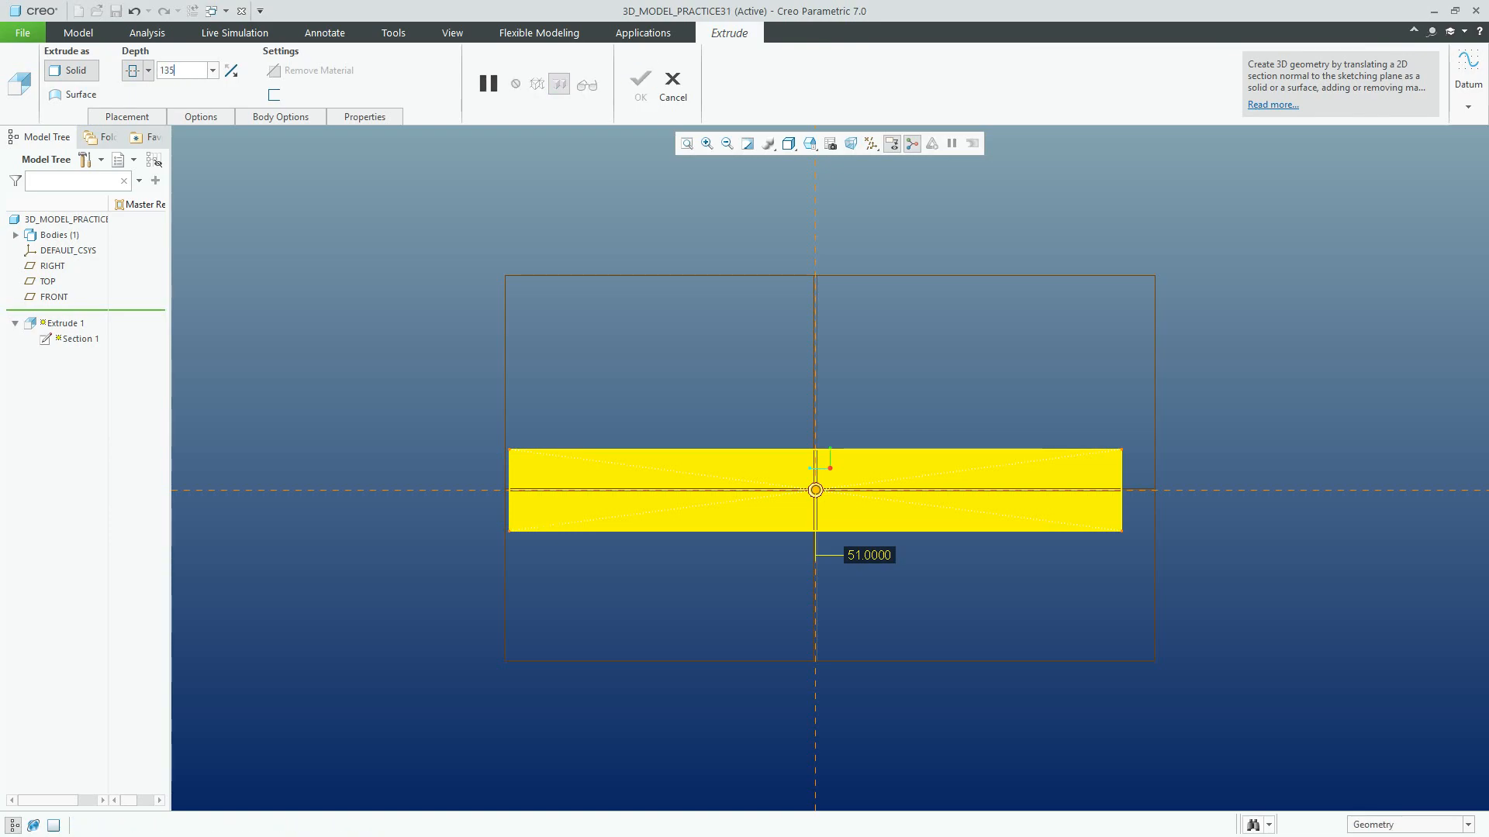
key("Return")
left_click(810, 143)
left_click(841, 162)
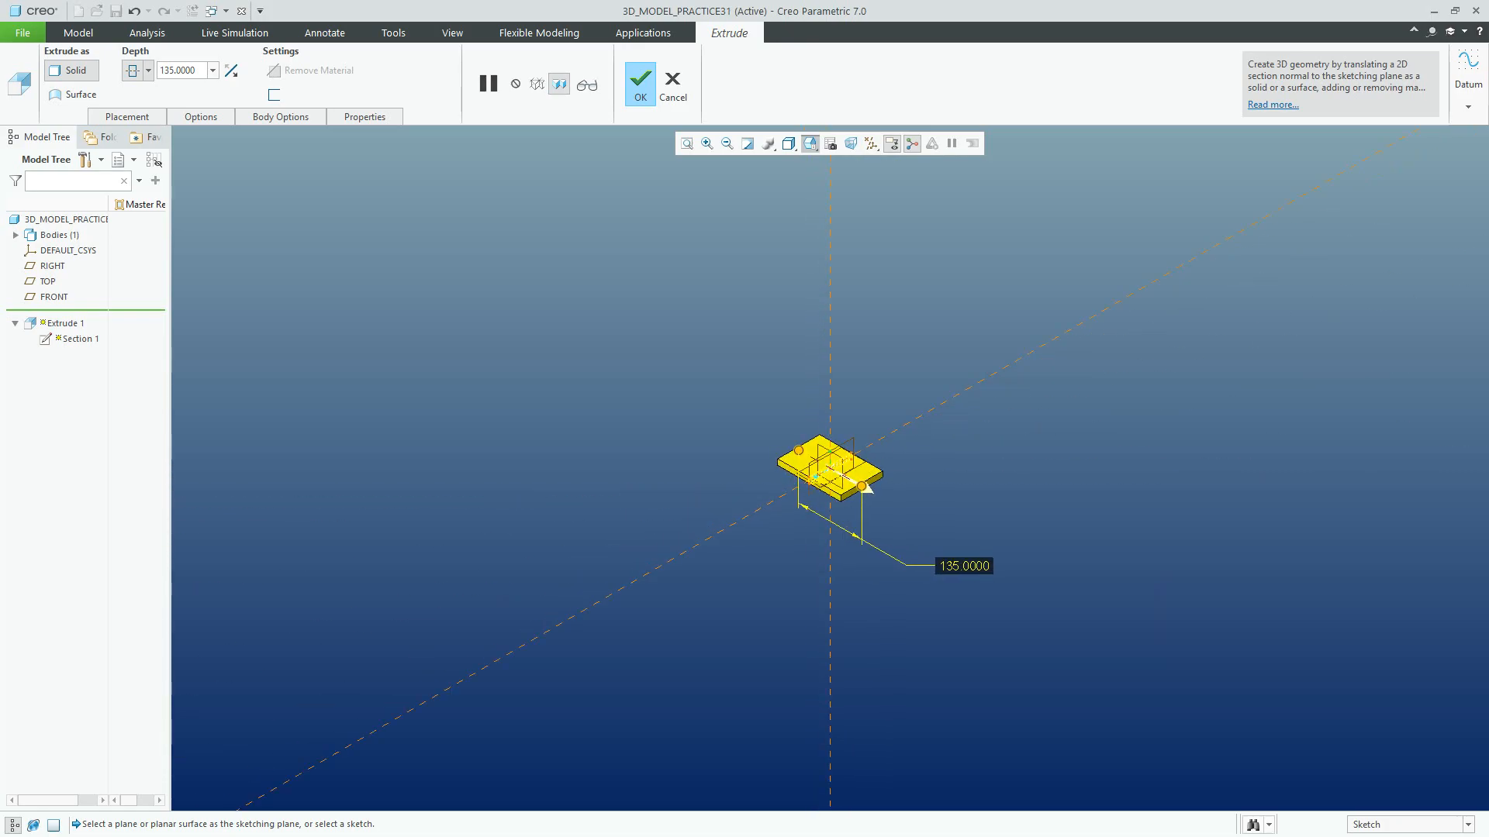
left_click(640, 84)
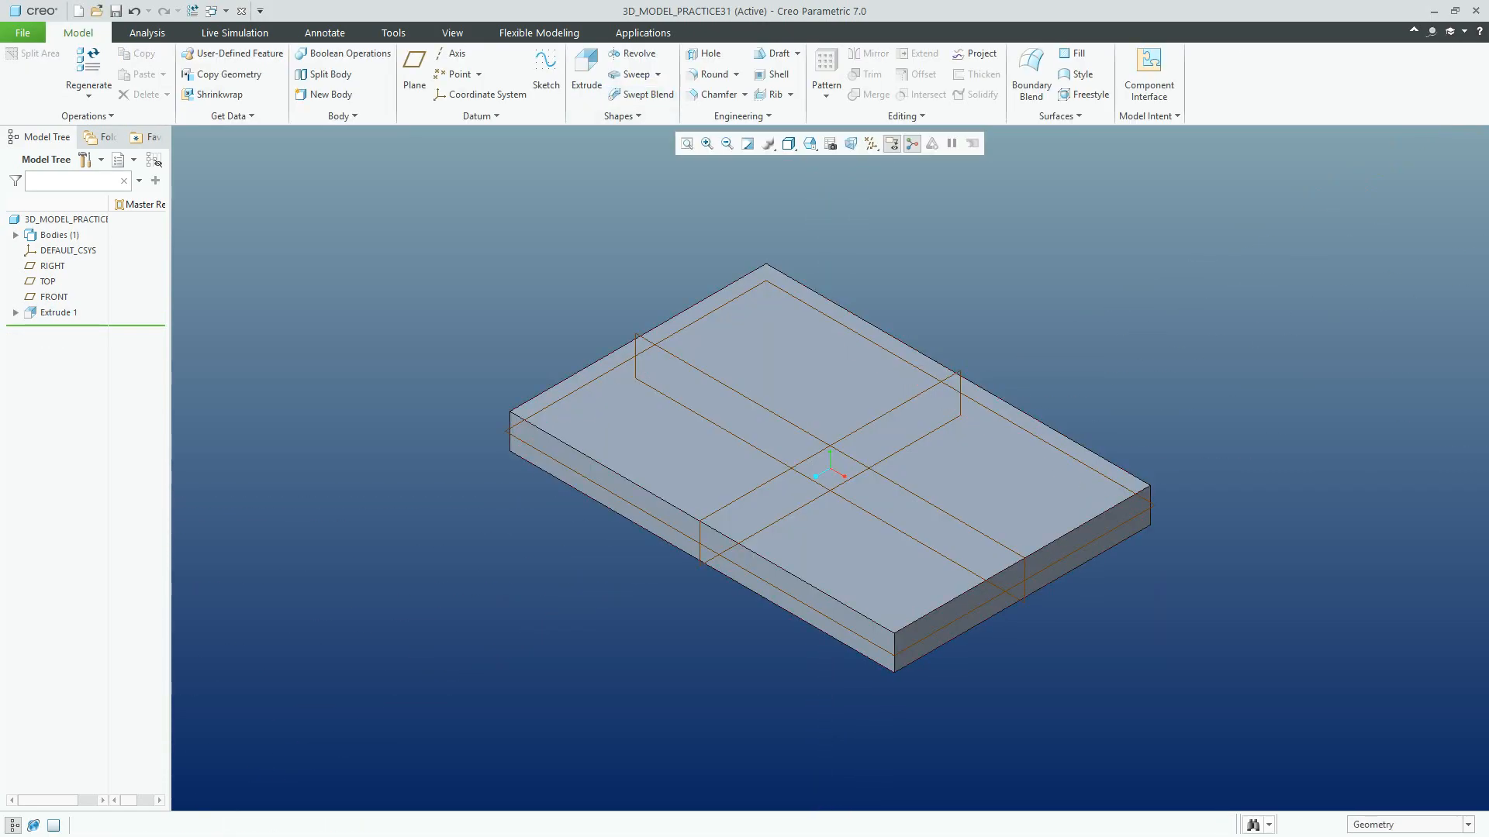
Create a datum plane offset 12.5 from the RIGHT datum plane
left_click(414, 74)
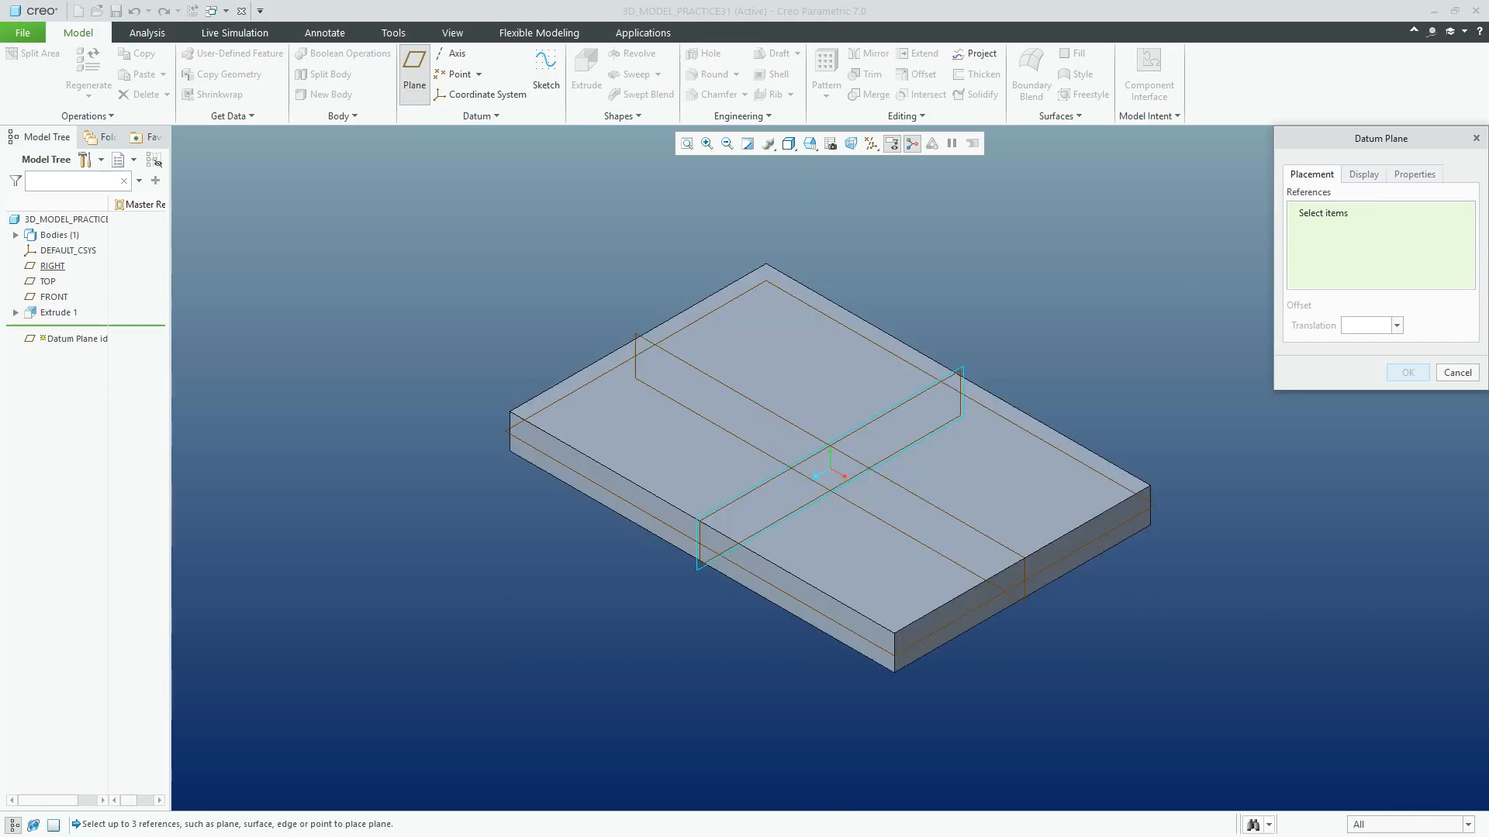
left_click(52, 266)
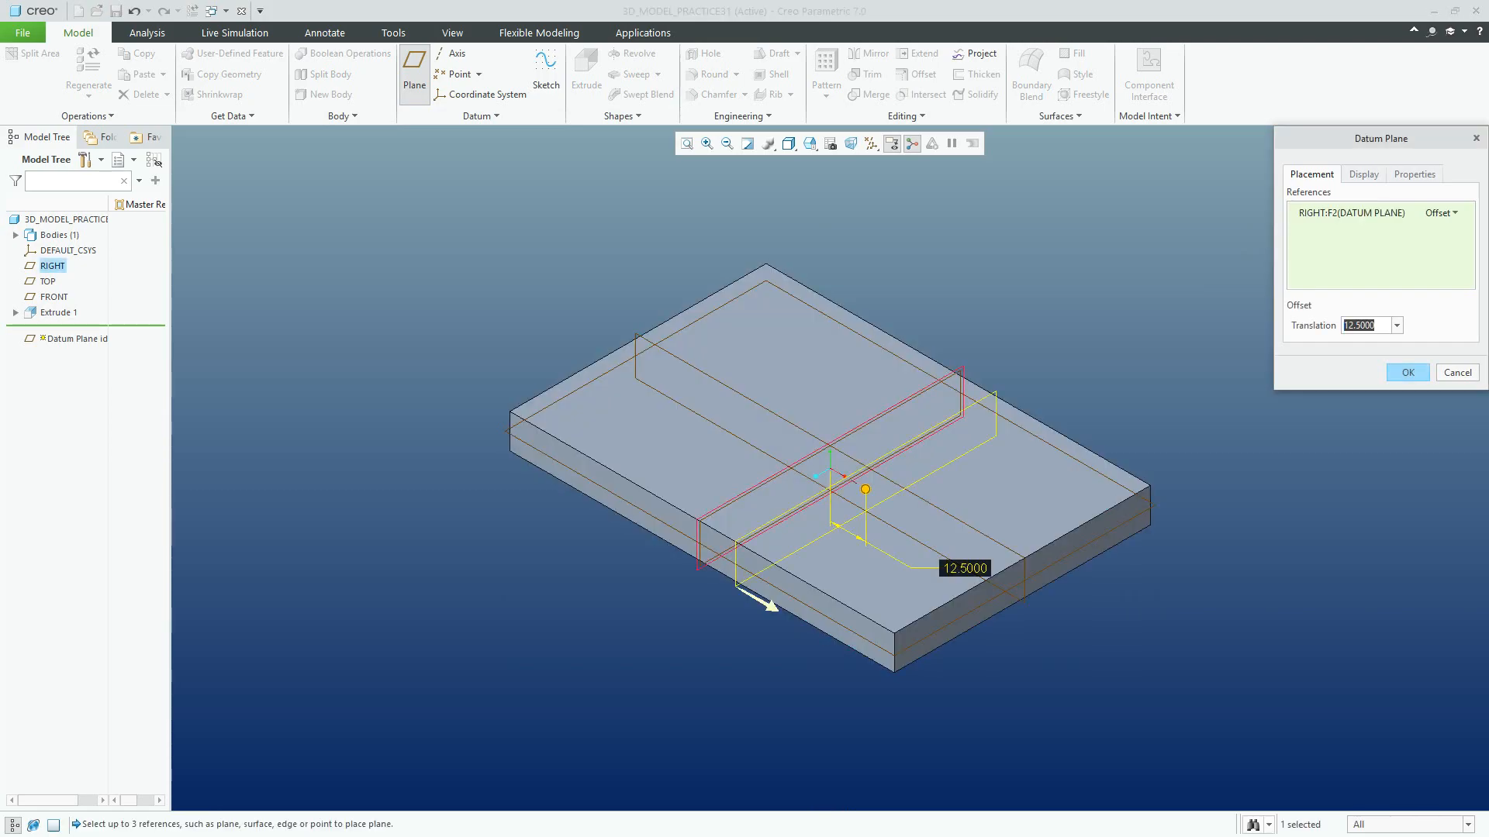
key("Return")
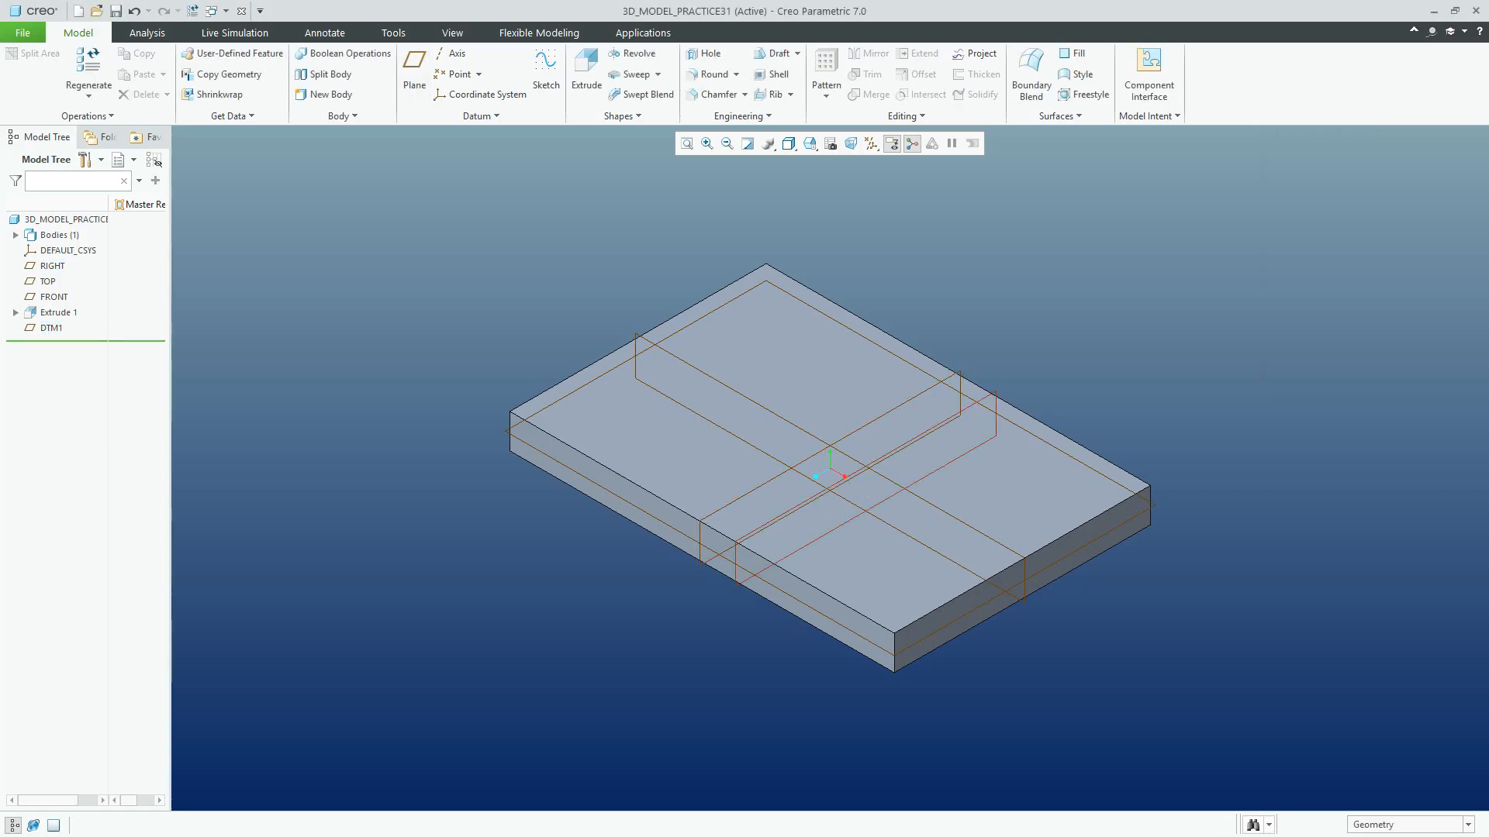
left_click(326, 232)
Start a second extrude and open its sketch on the DTM1 datum plane
left_click(586, 77)
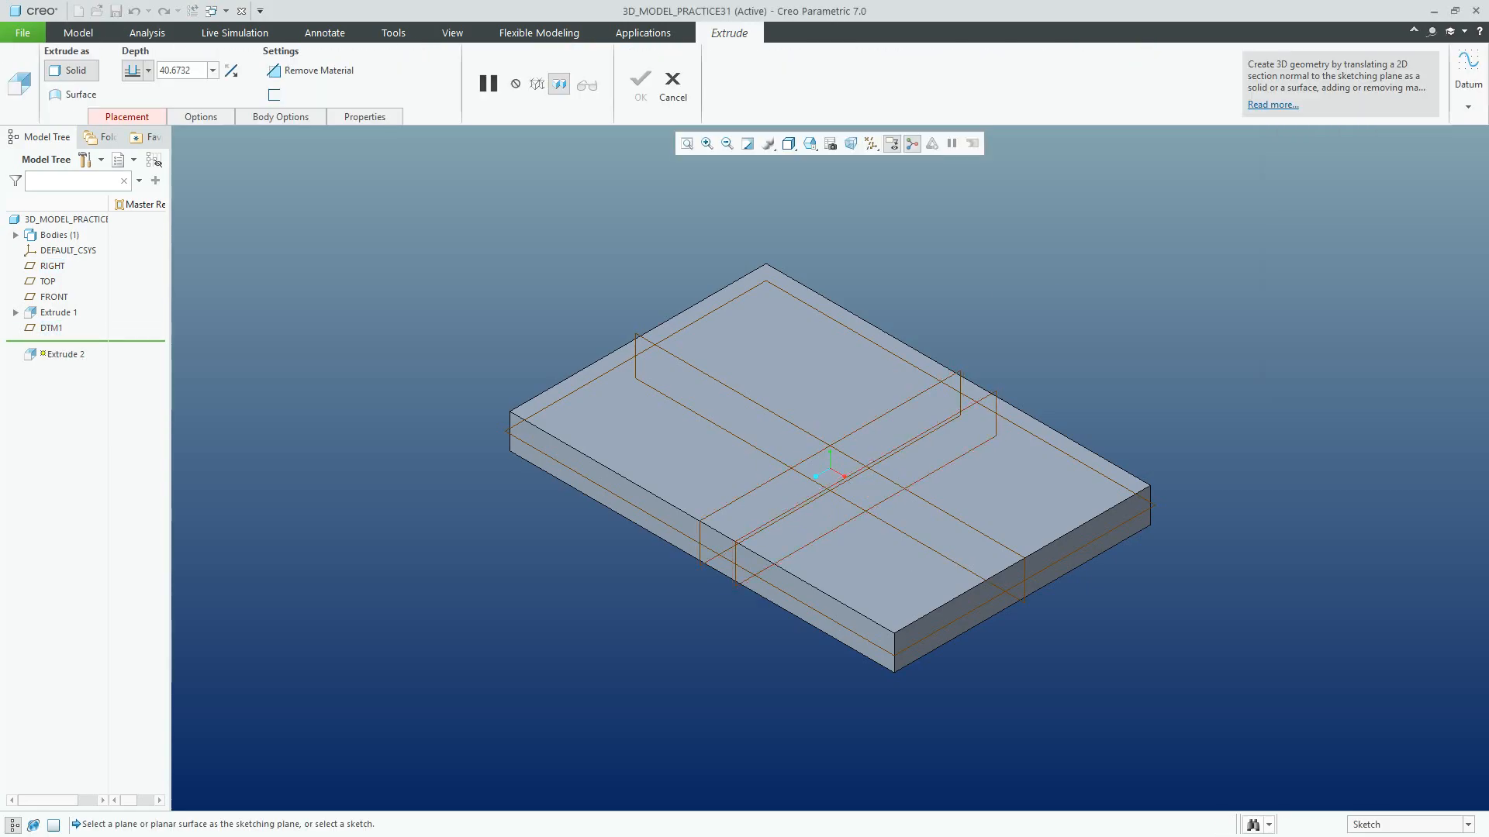
left_click(201, 116)
left_click(127, 117)
left_click(251, 169)
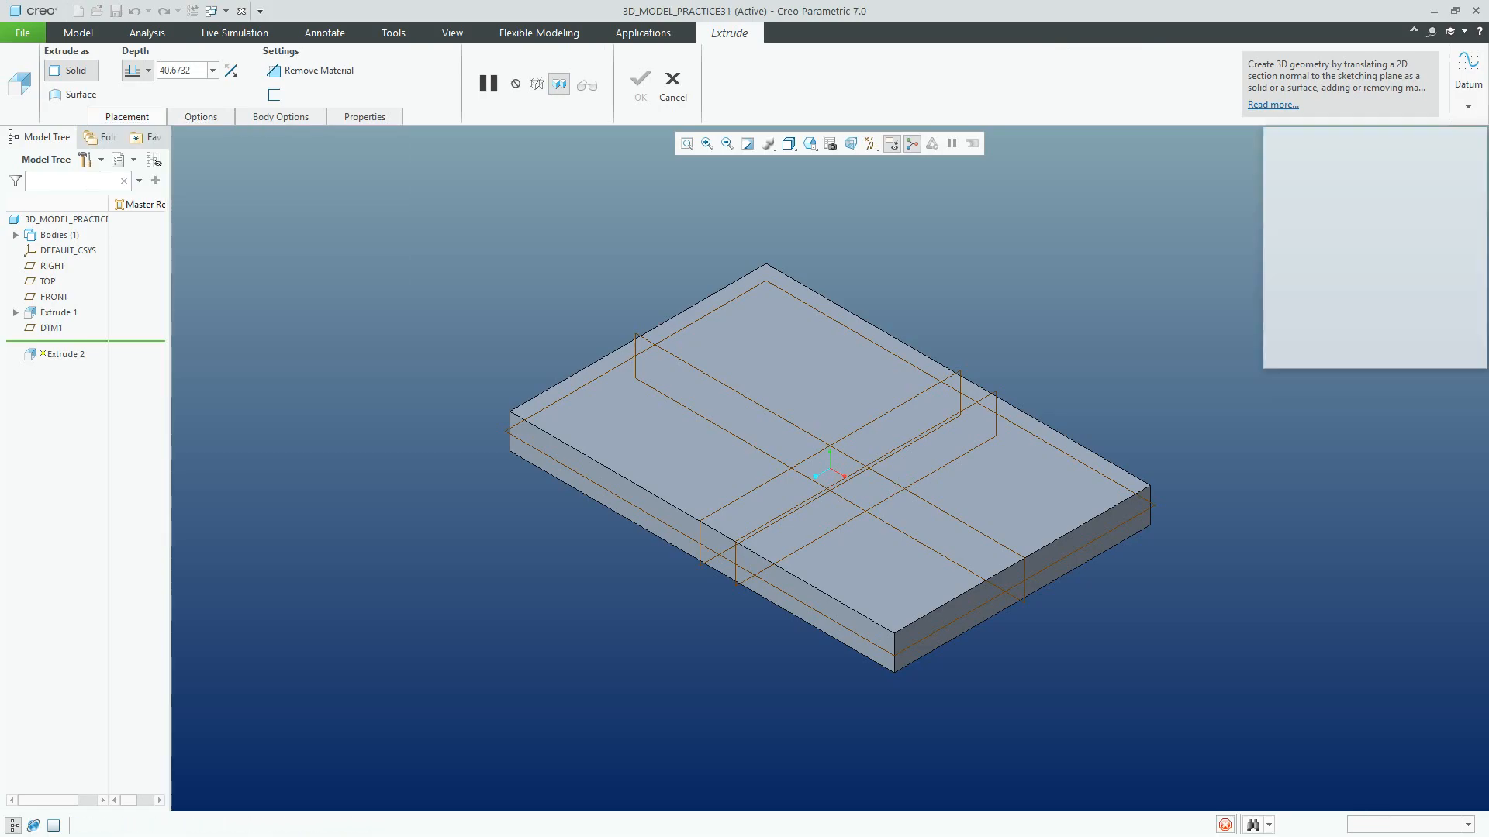
left_click(52, 328)
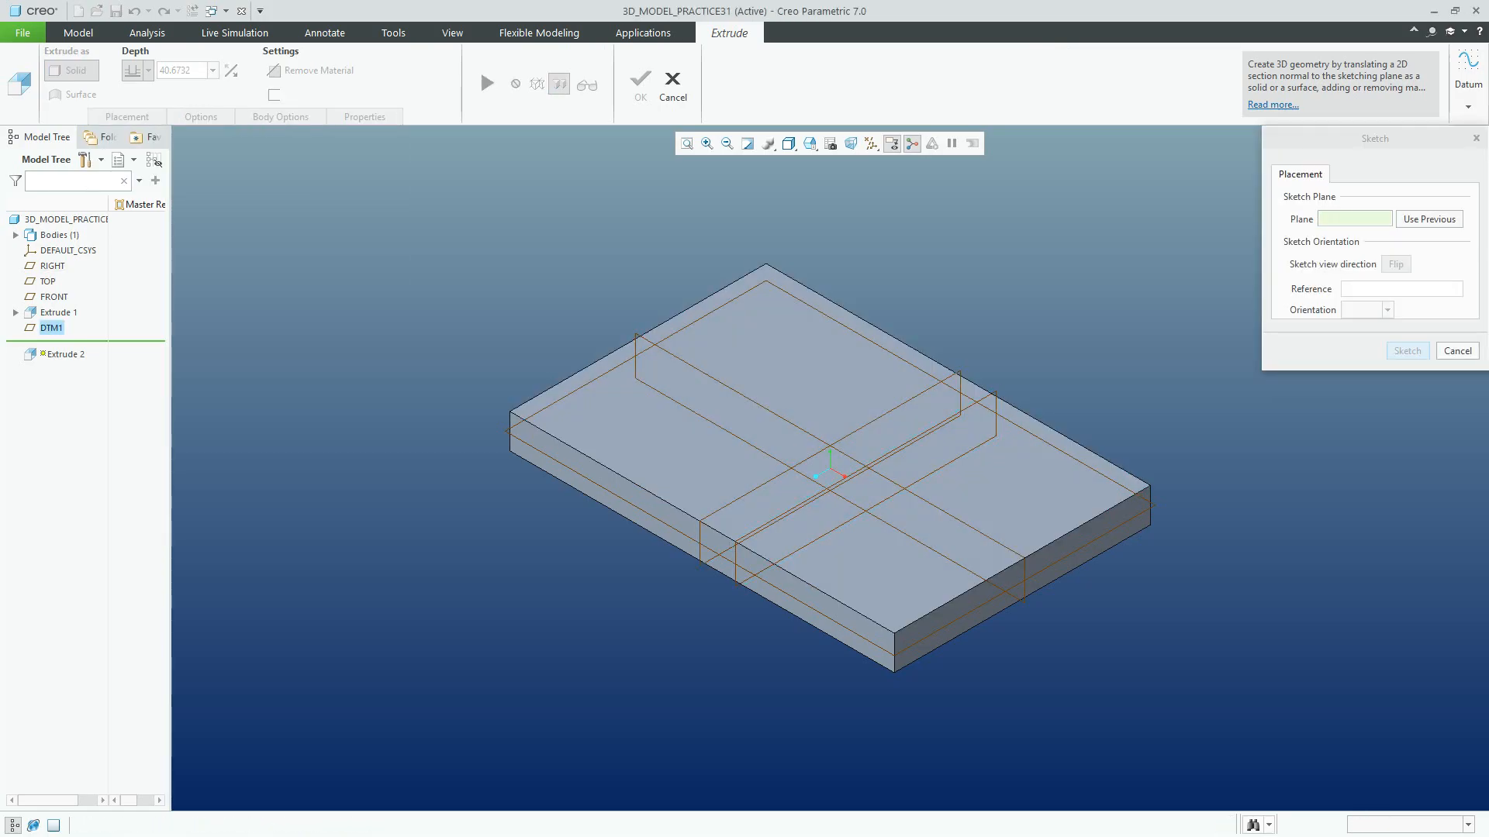
key("Return")
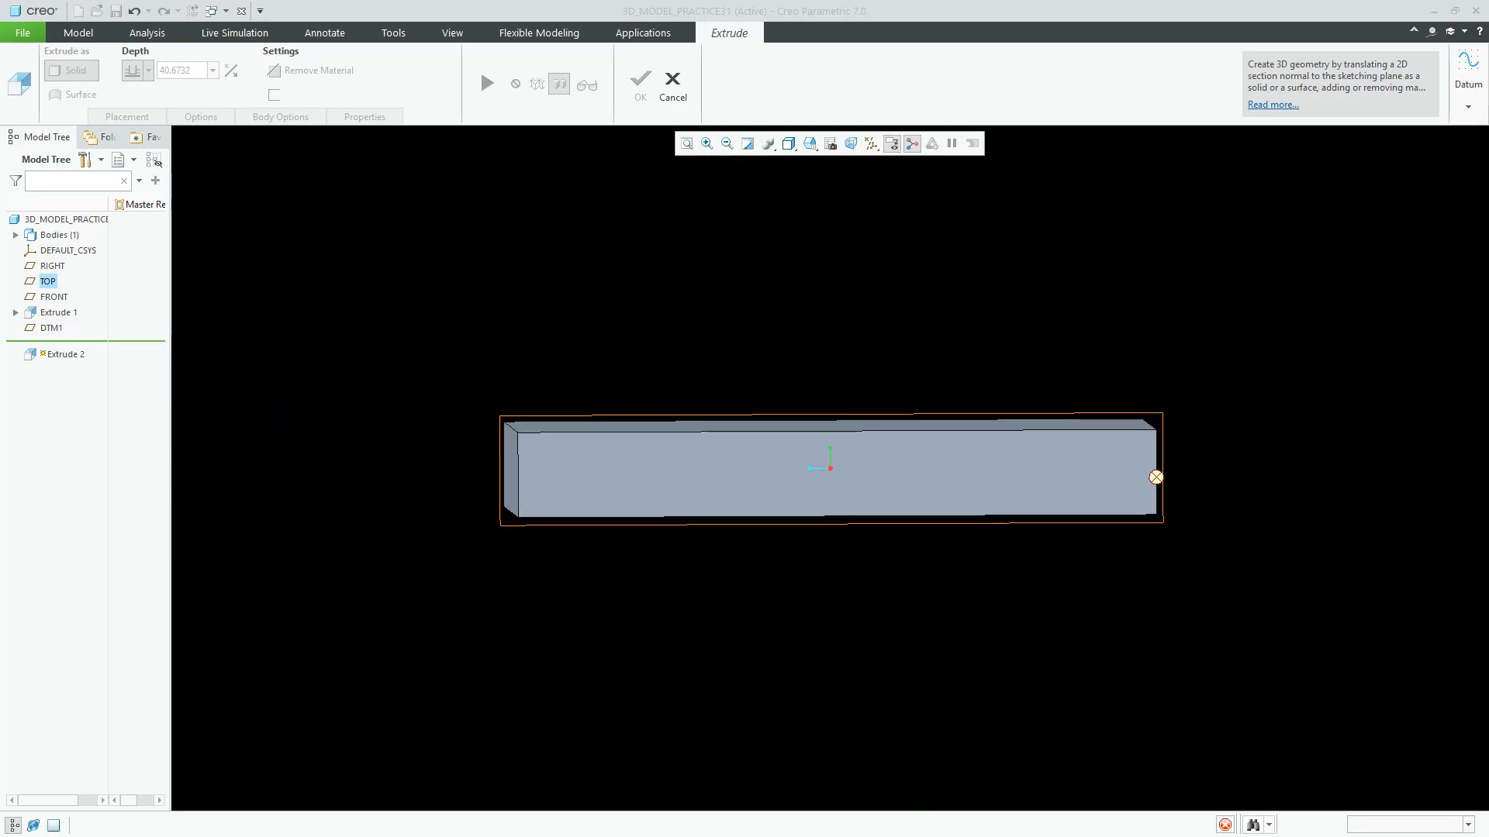
scroll(1075, 368, "up", 4)
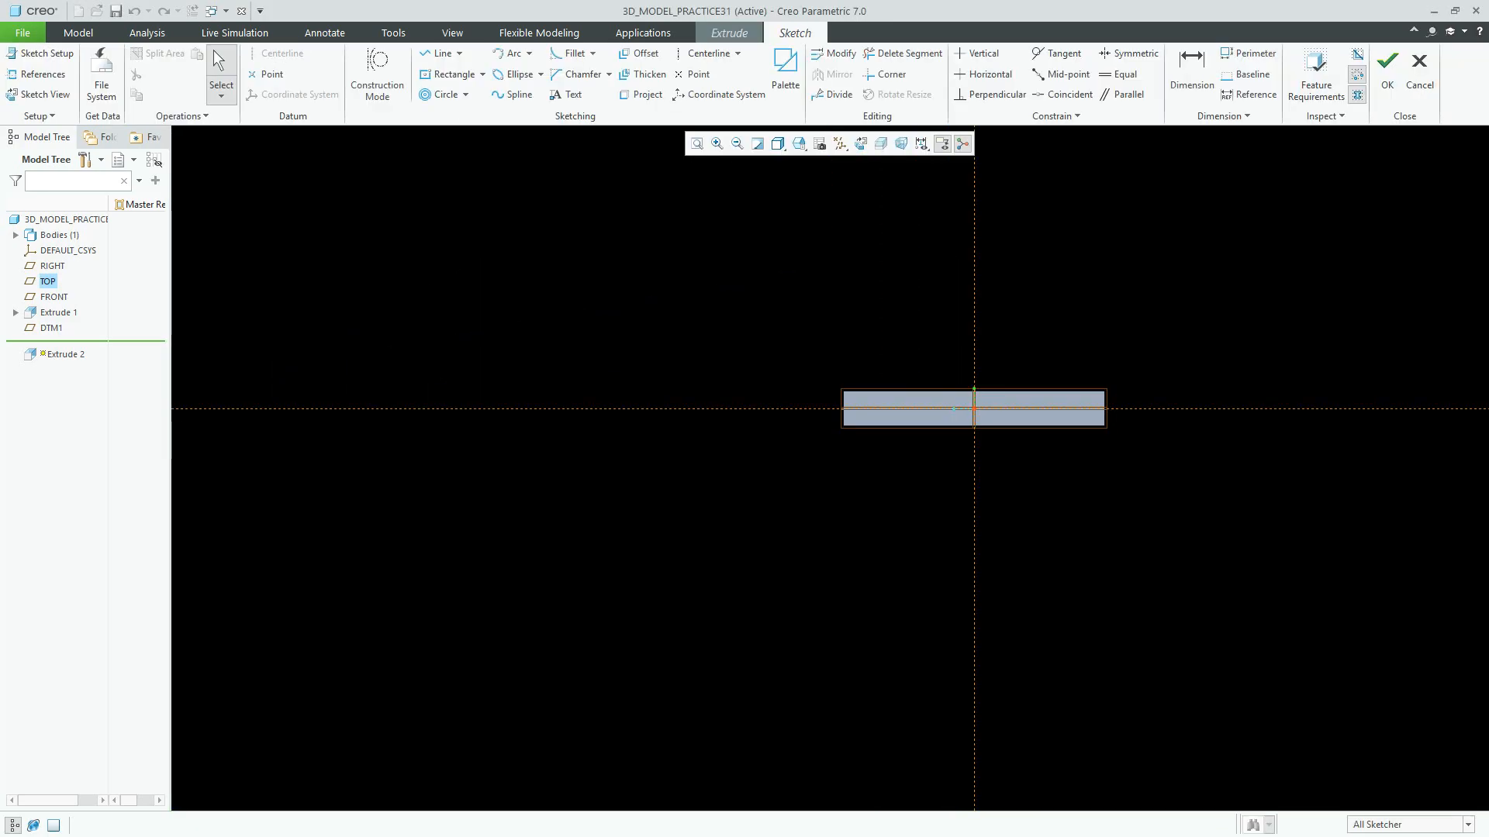
Sketch two concentric circles, about 50.7 and 21.5 in diameter, beyond the plate's end and above its mid-plane
left_click(465, 94)
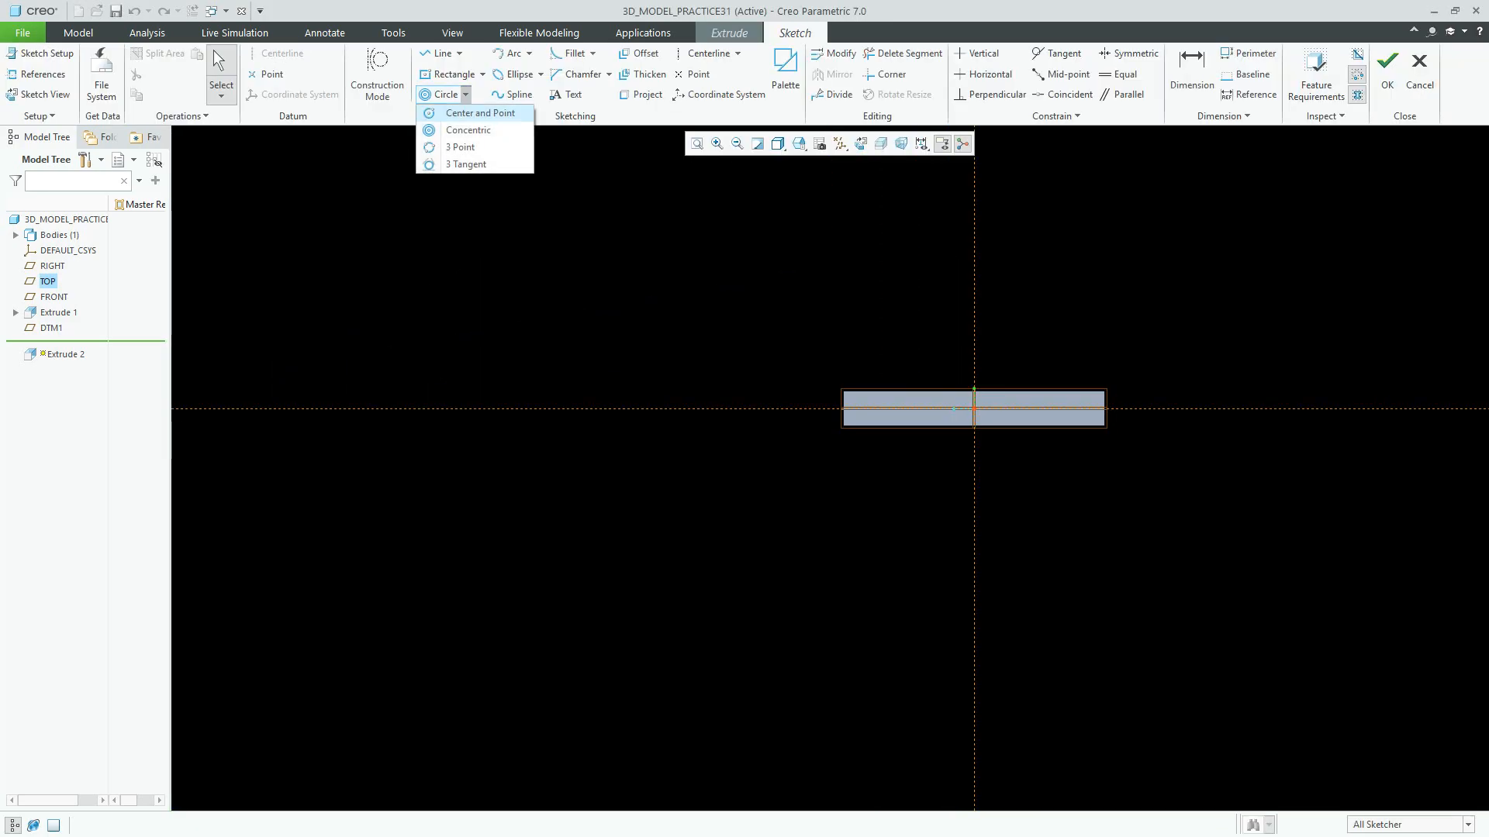
left_click(479, 113)
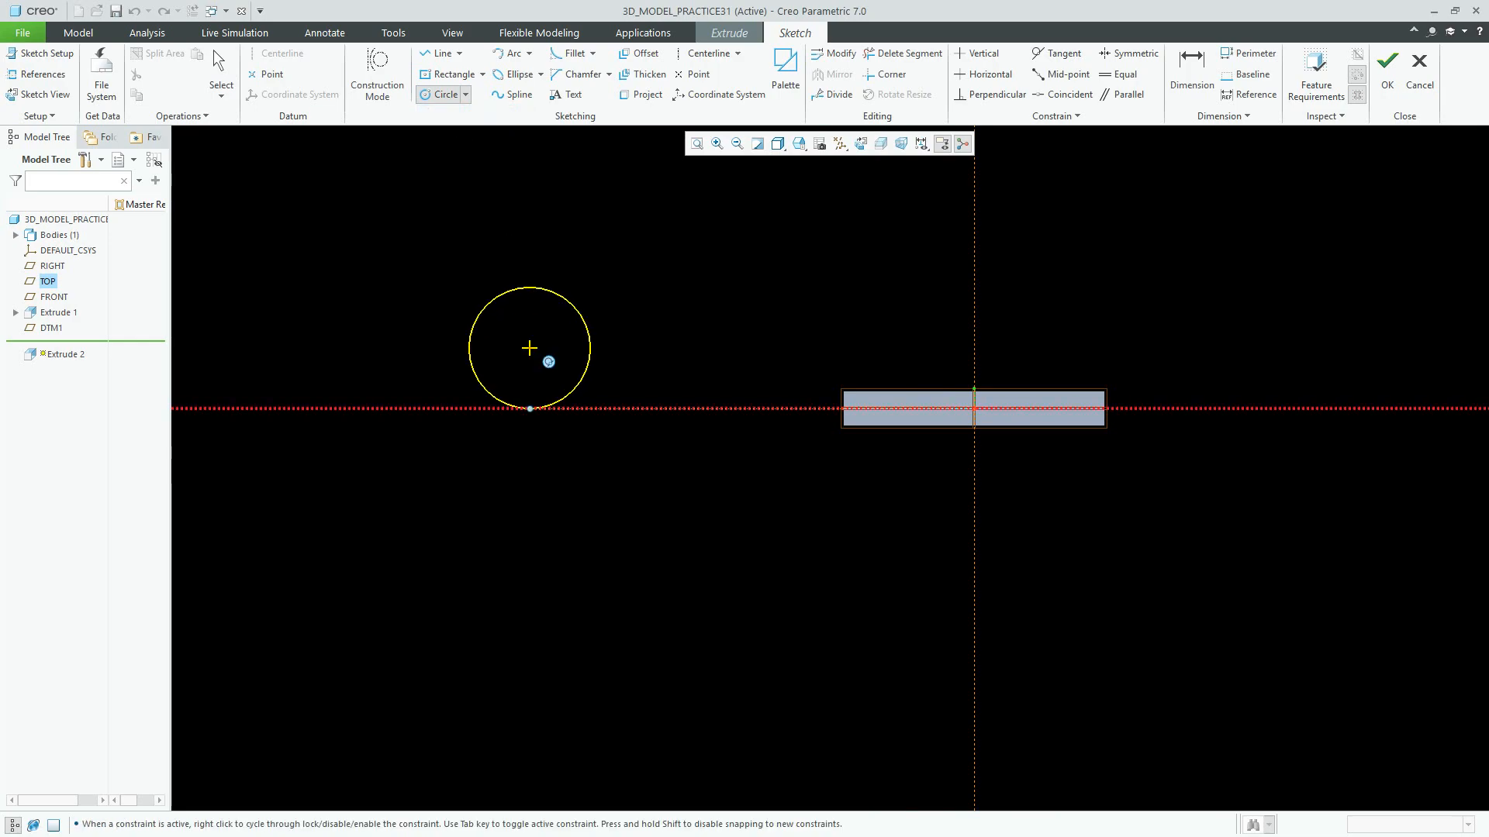
left_click(602, 347)
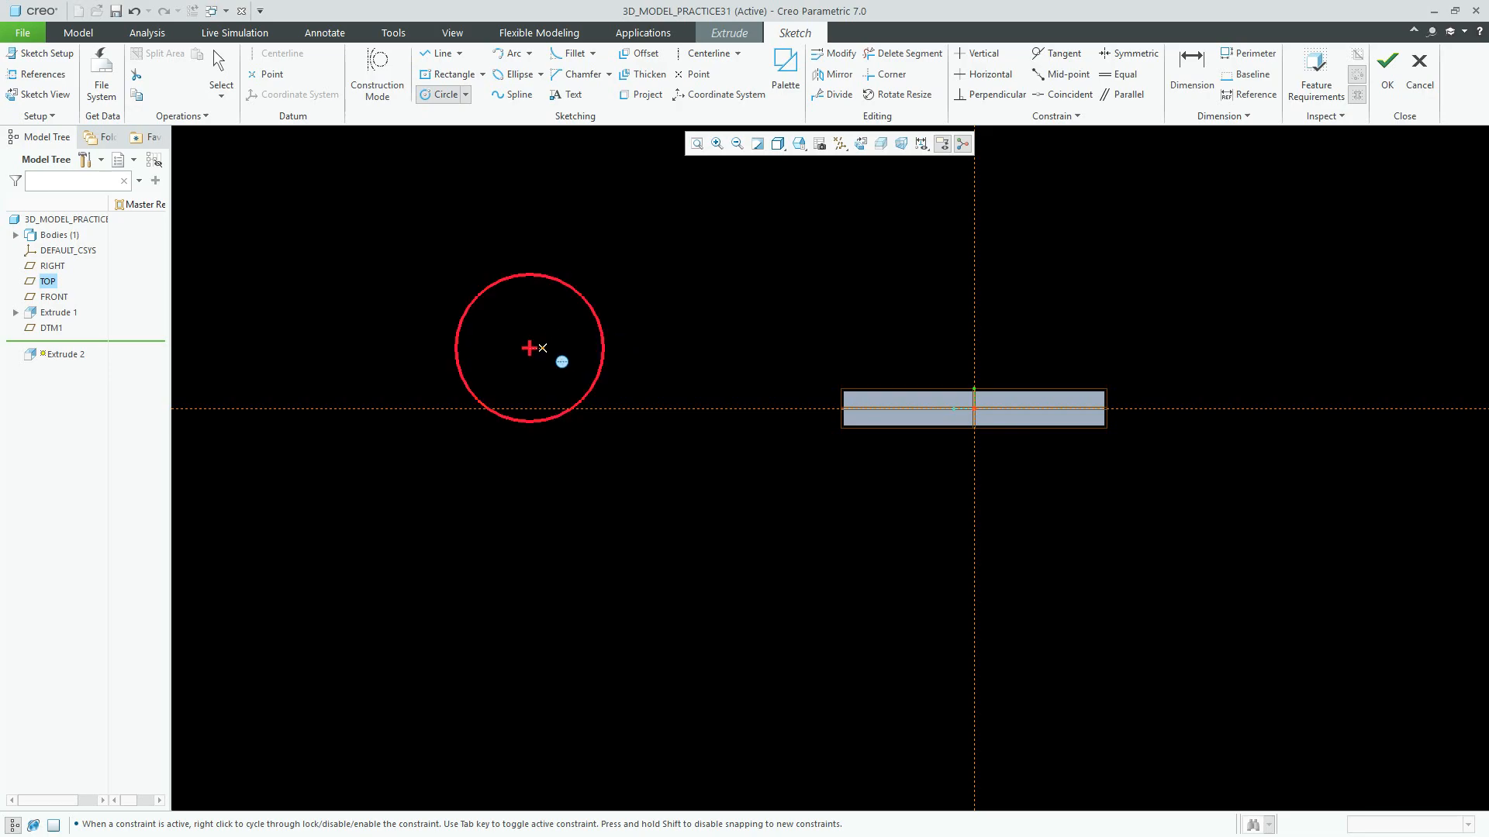
left_click(529, 348)
left_click(561, 349)
middle_click(530, 334)
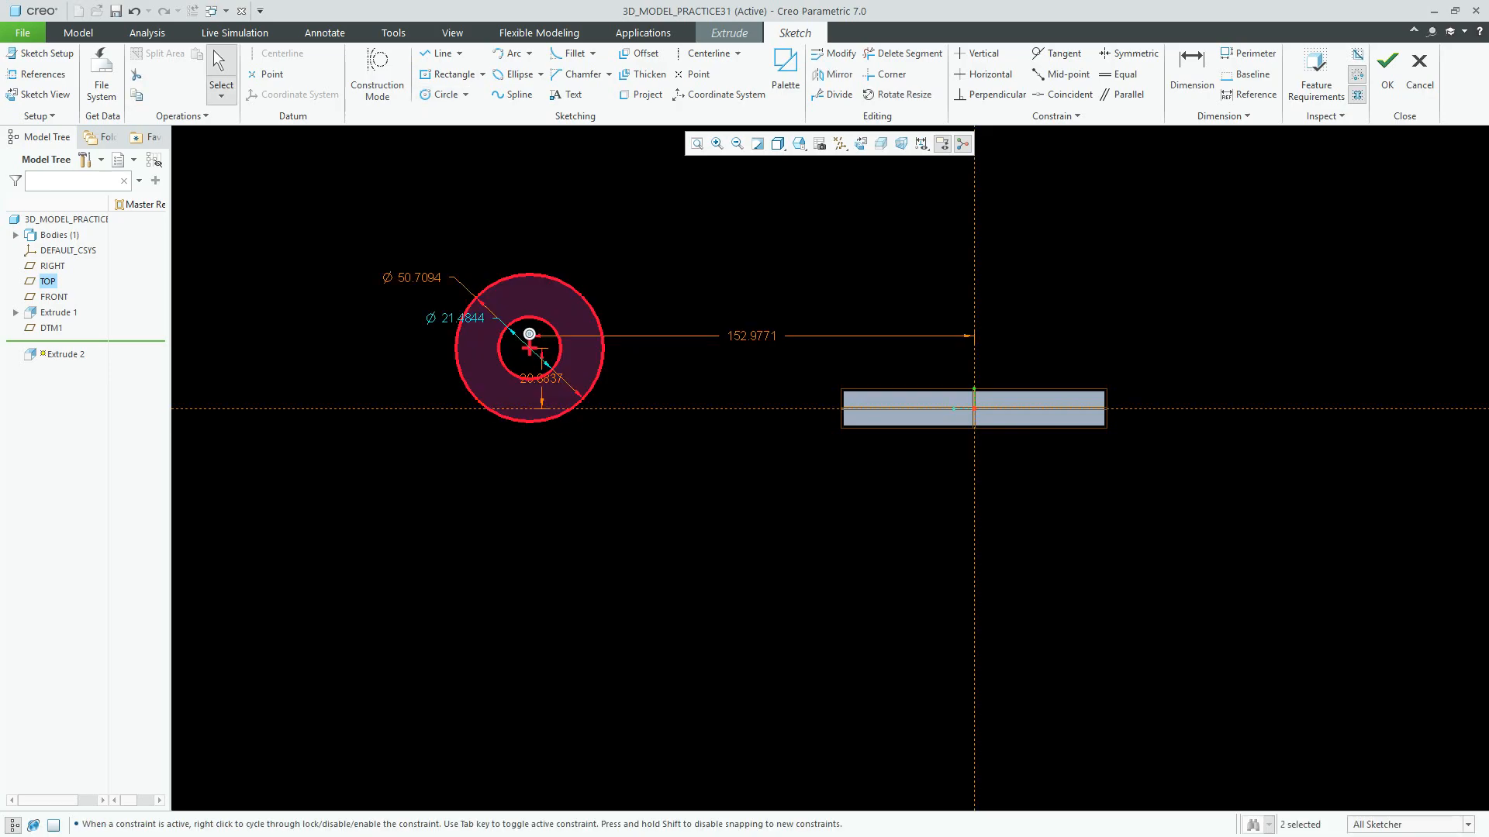
Set the inner circle's diameter to 16 and the outer circle's diameter to 40
double_click(378, 322)
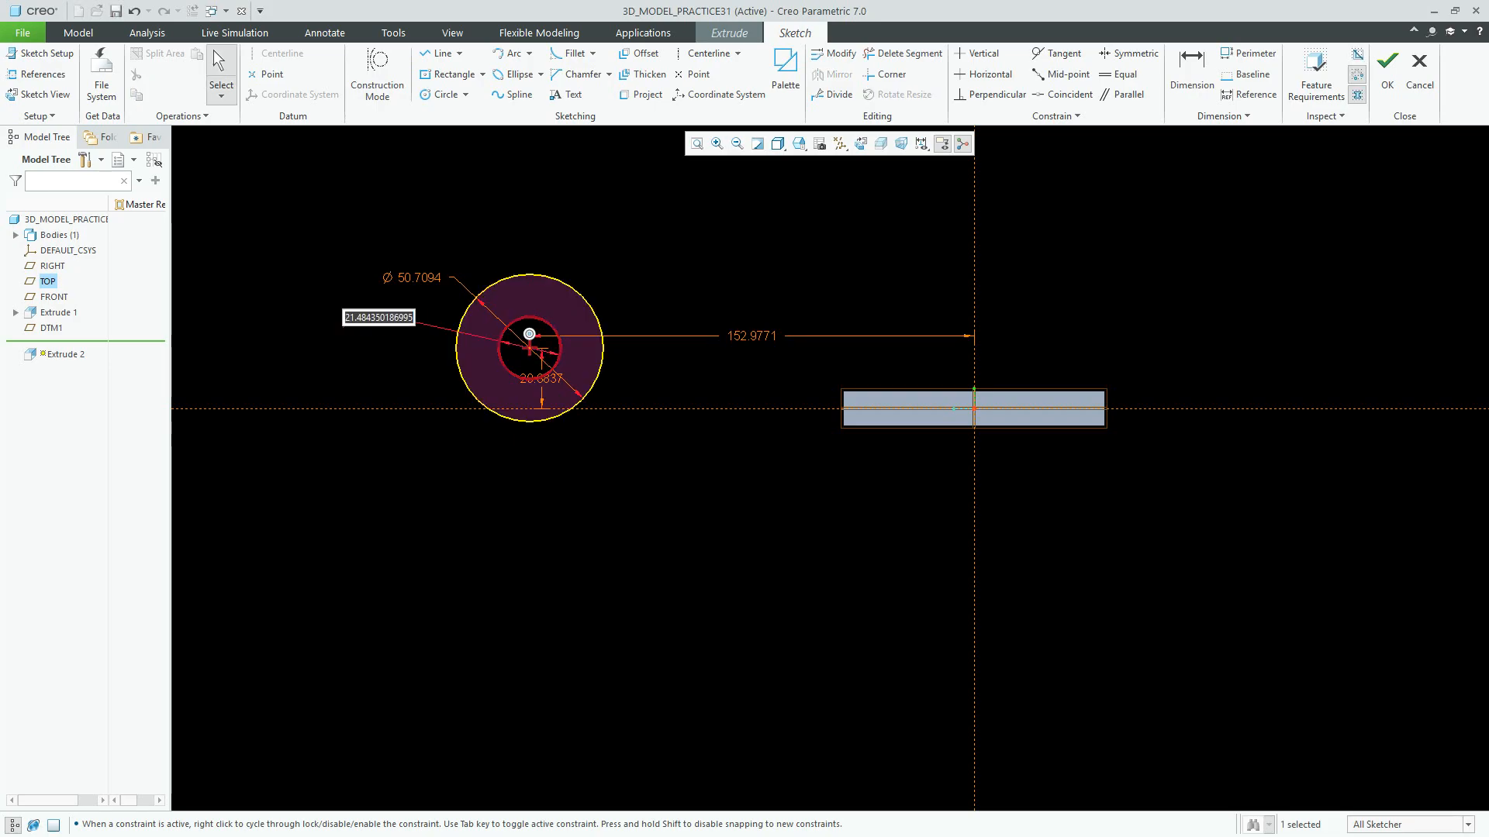
type("16")
key("Return")
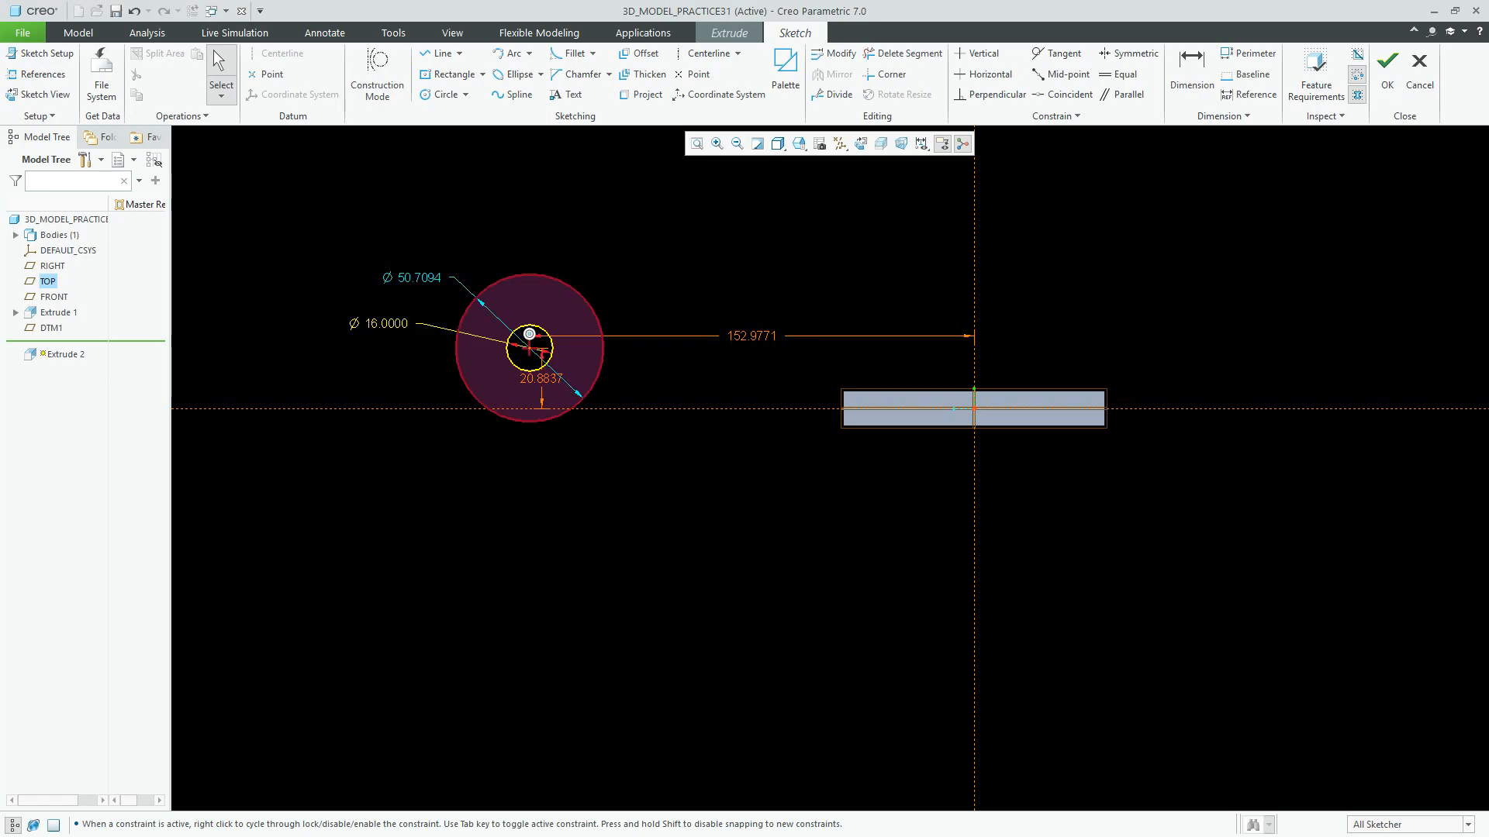
double_click(410, 278)
type("40")
key("Return")
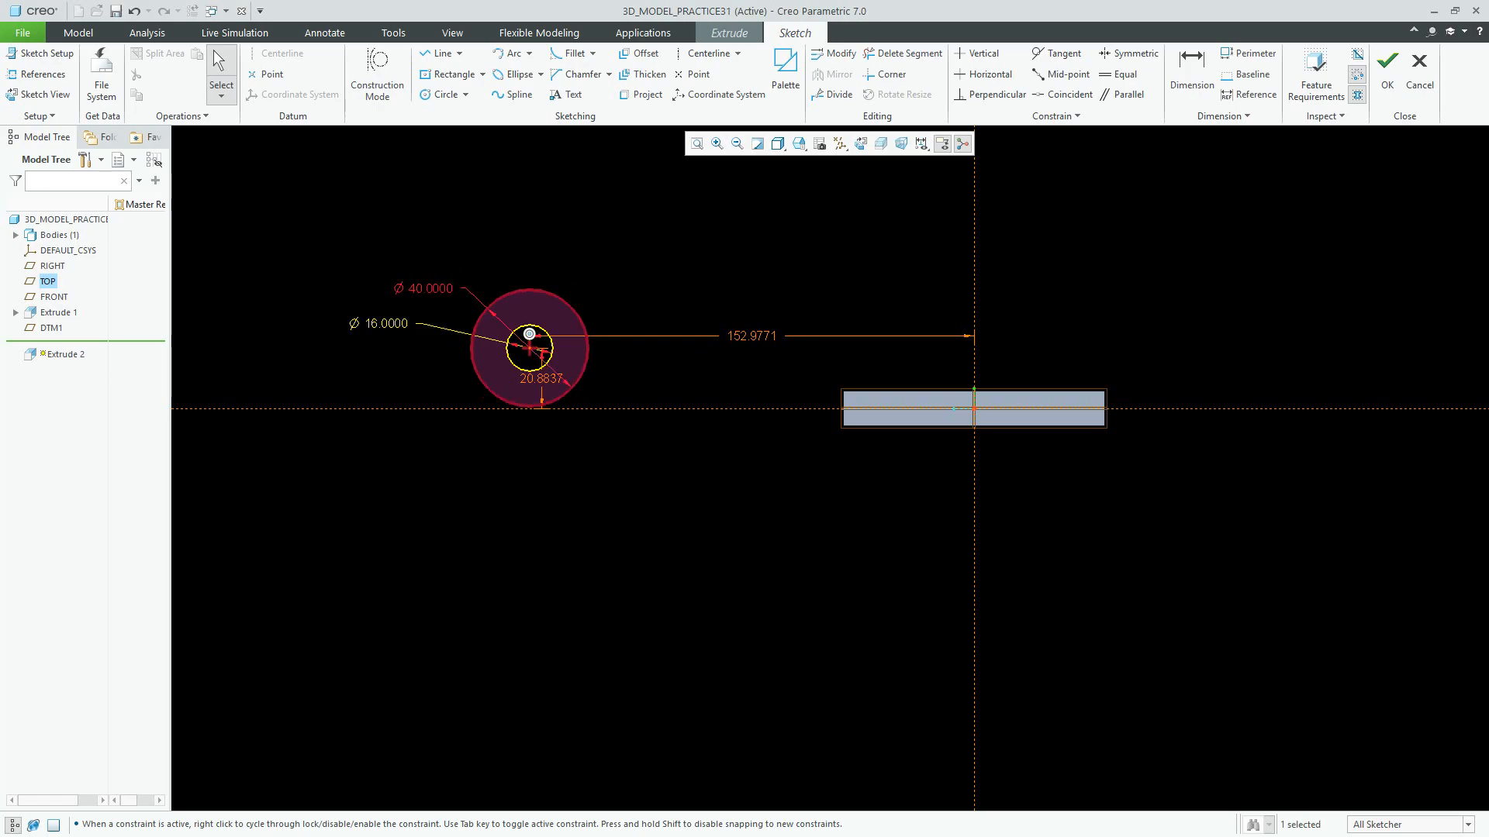
Add the plate's lower, upper and both end edges as sketch references
left_click(37, 74)
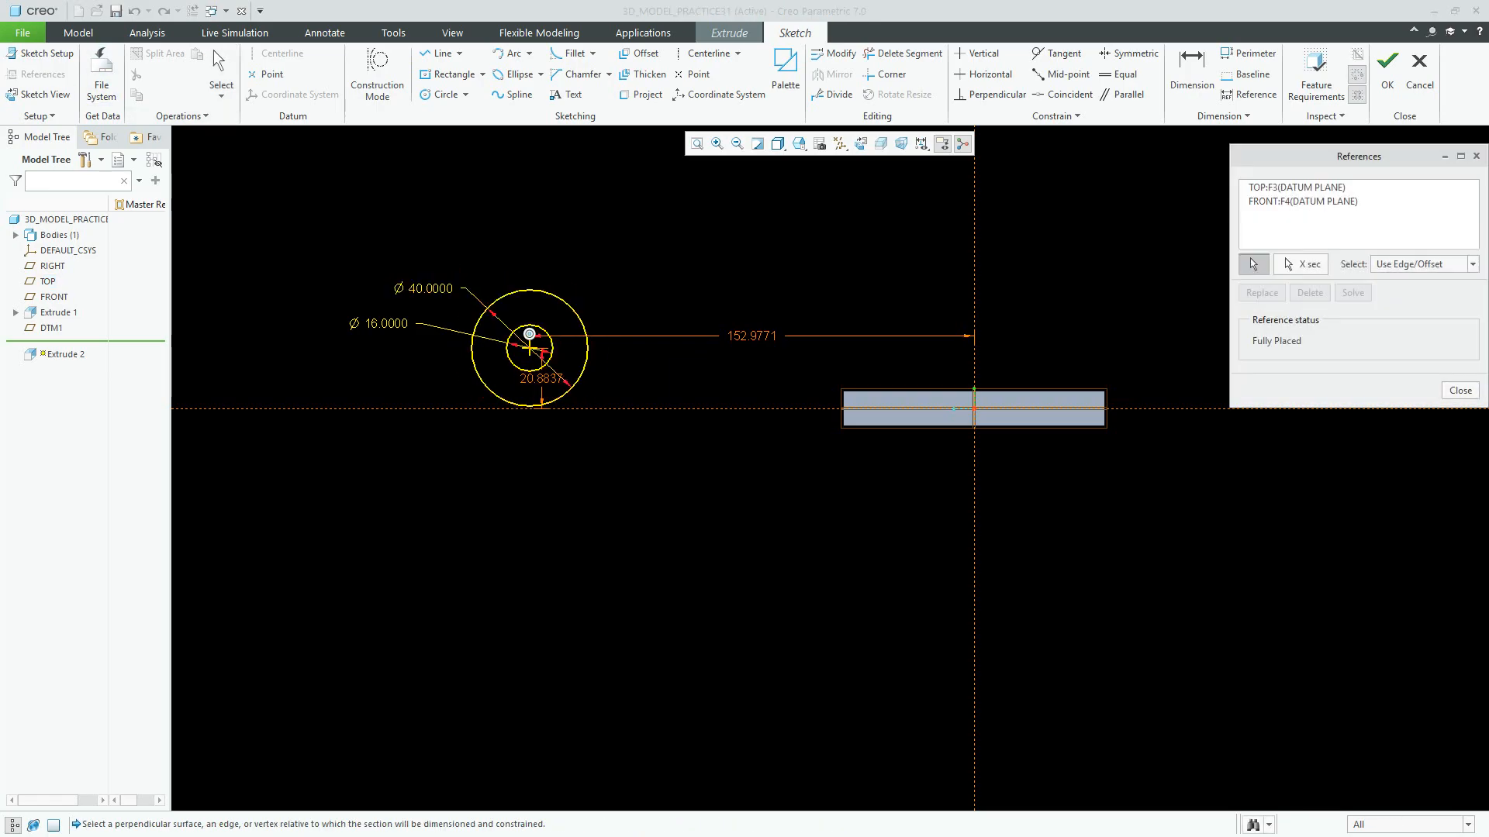
left_click(1046, 426)
left_click(1056, 392)
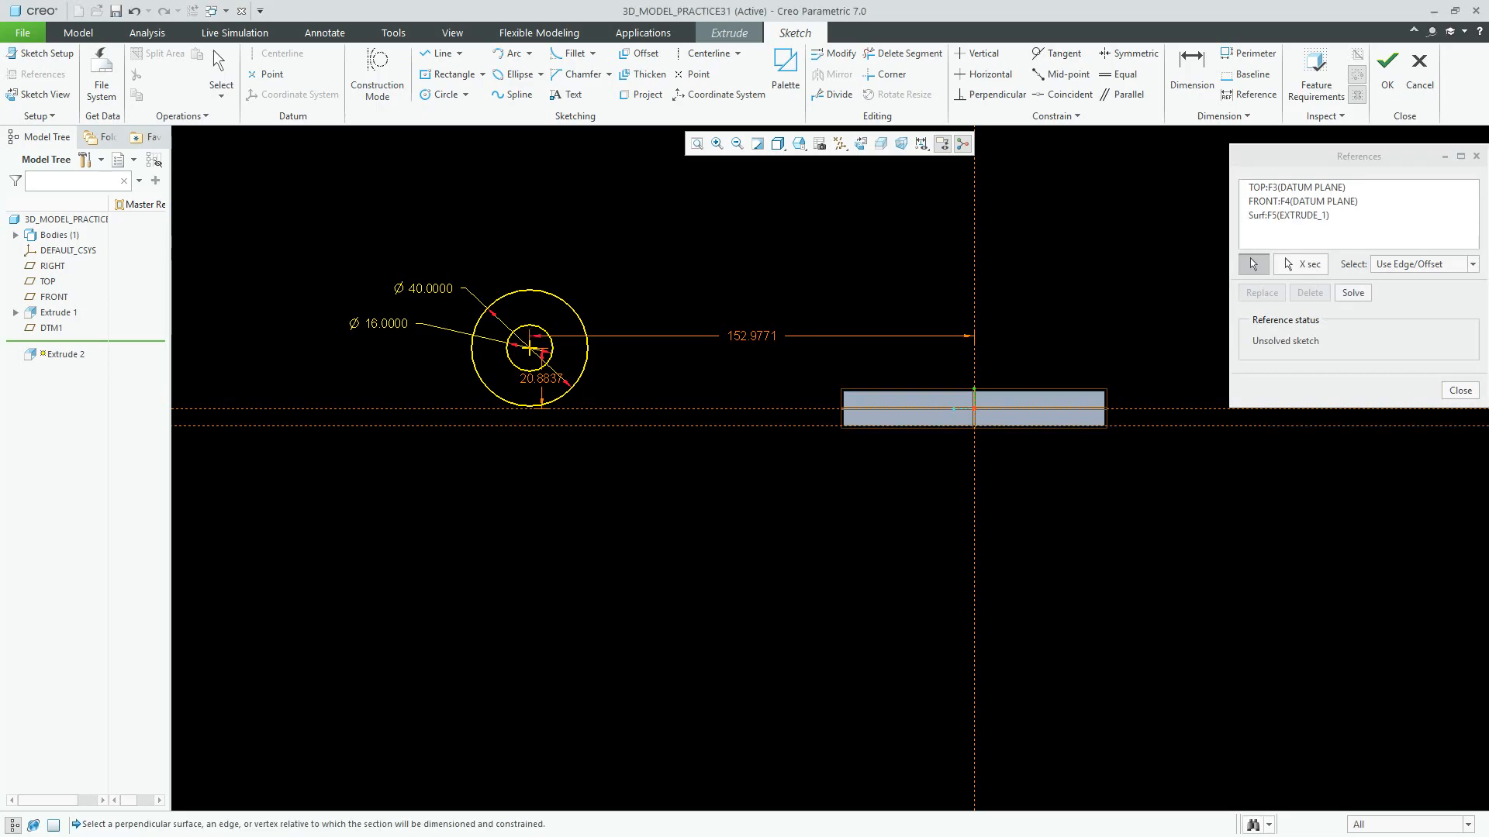
left_click(1105, 409)
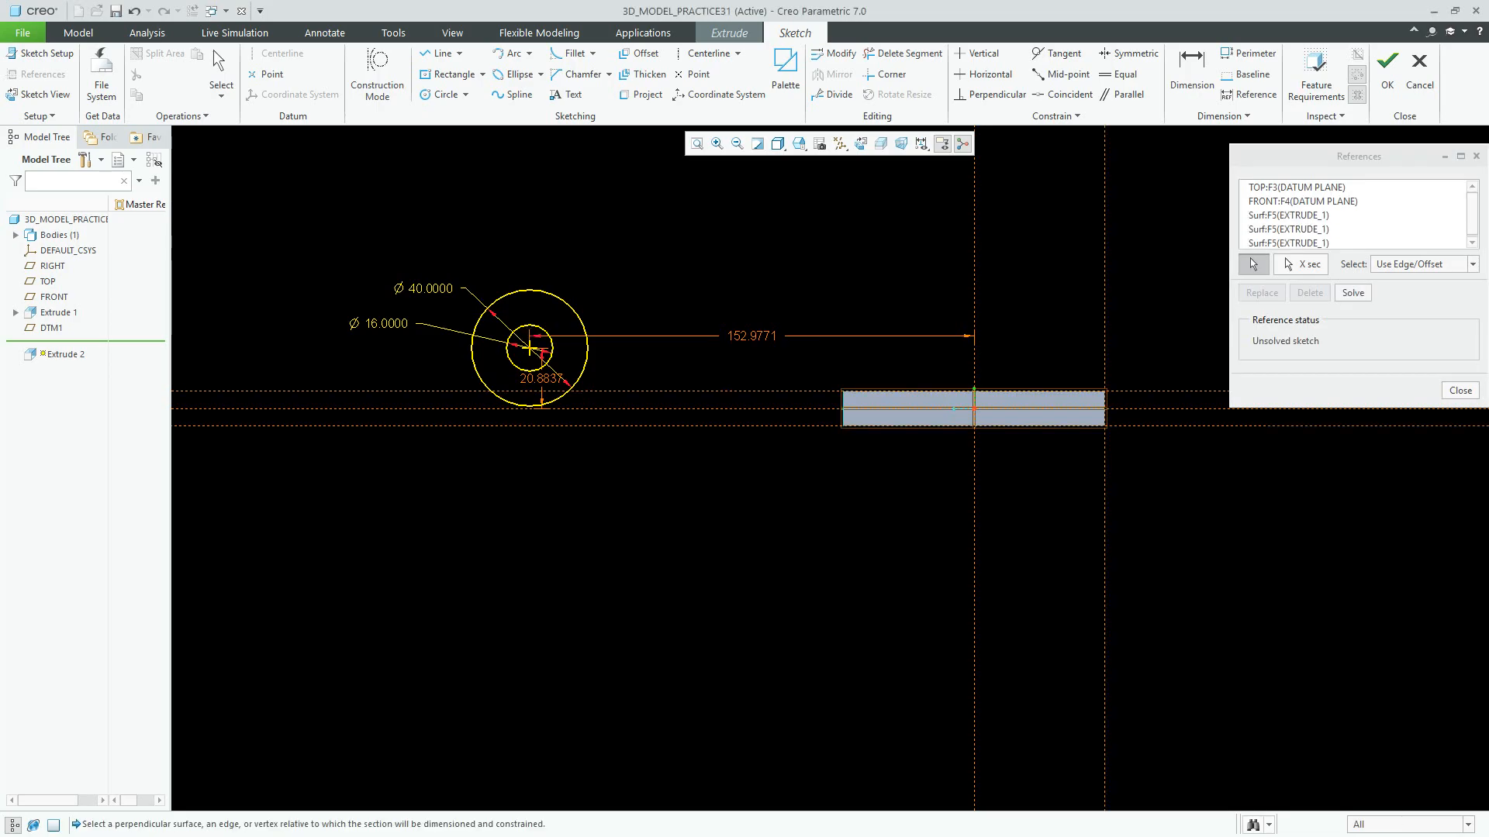
left_click(842, 408)
left_click(1460, 390)
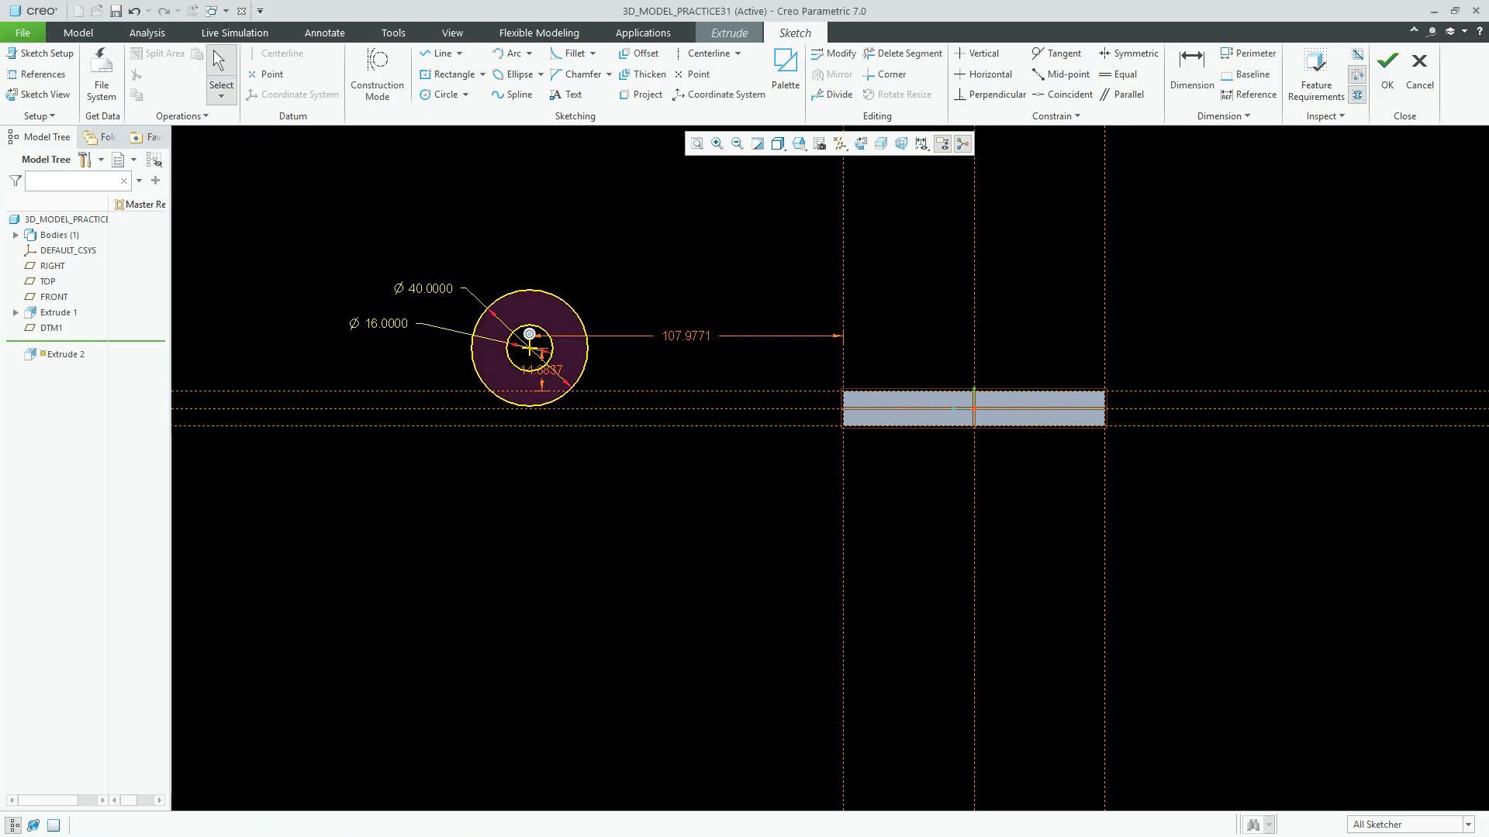
Dimension the horizontal distance from the circles' centre to the plate's far end as 180
left_click(1192, 73)
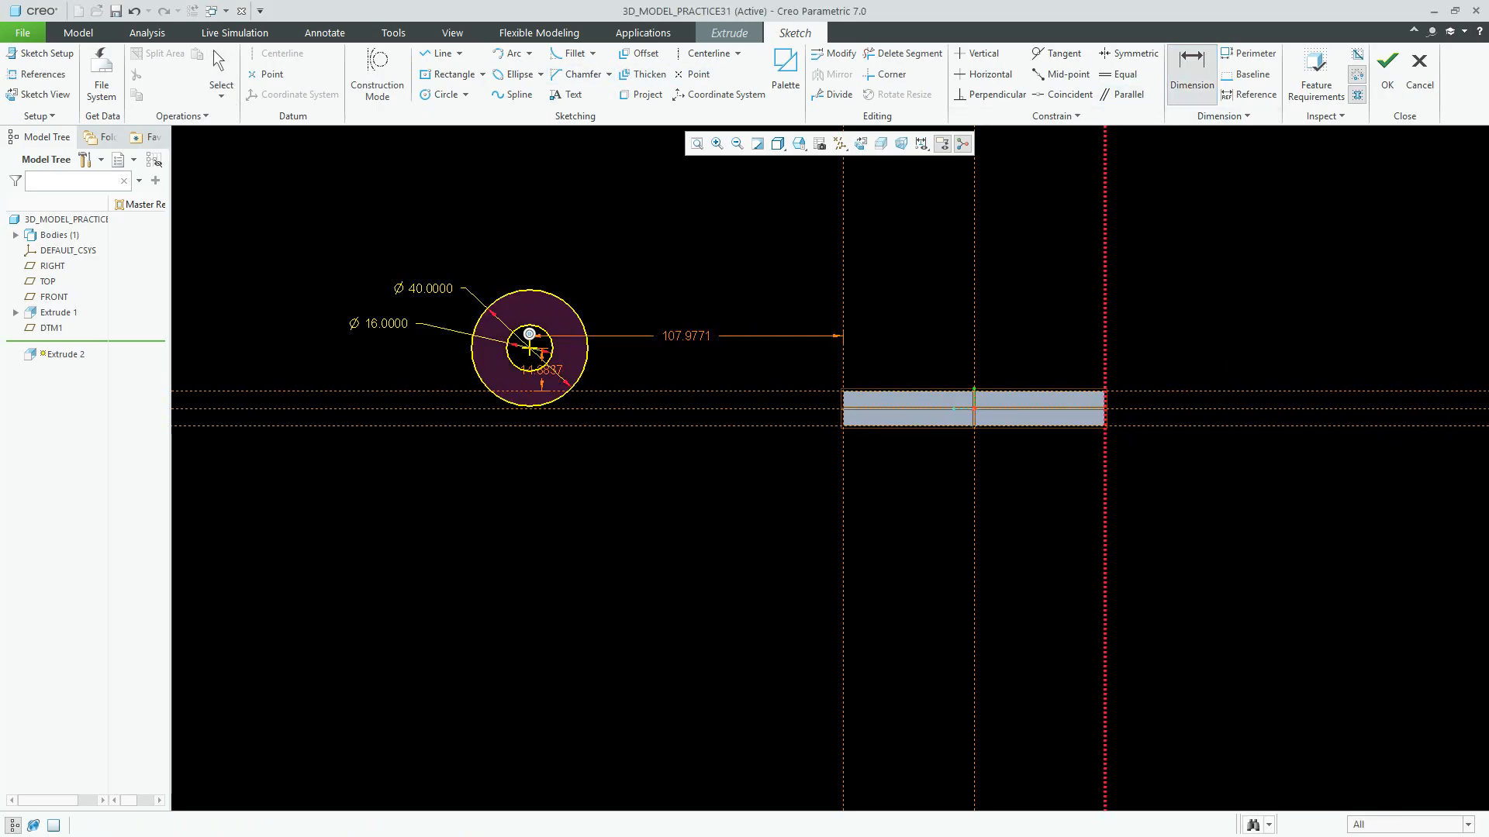
left_click(530, 348)
middle_click(659, 482)
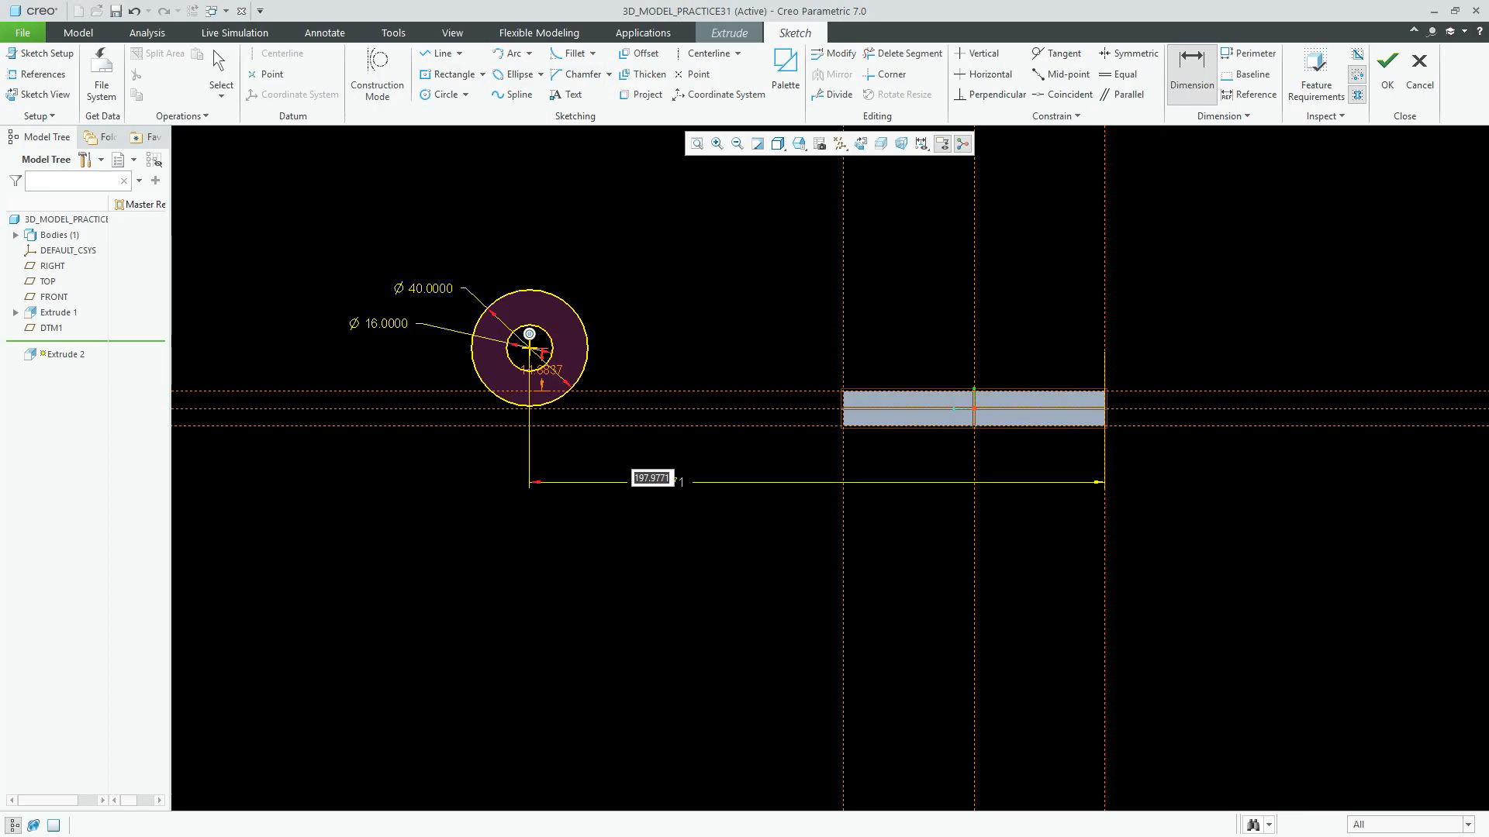
type("180")
key("Return")
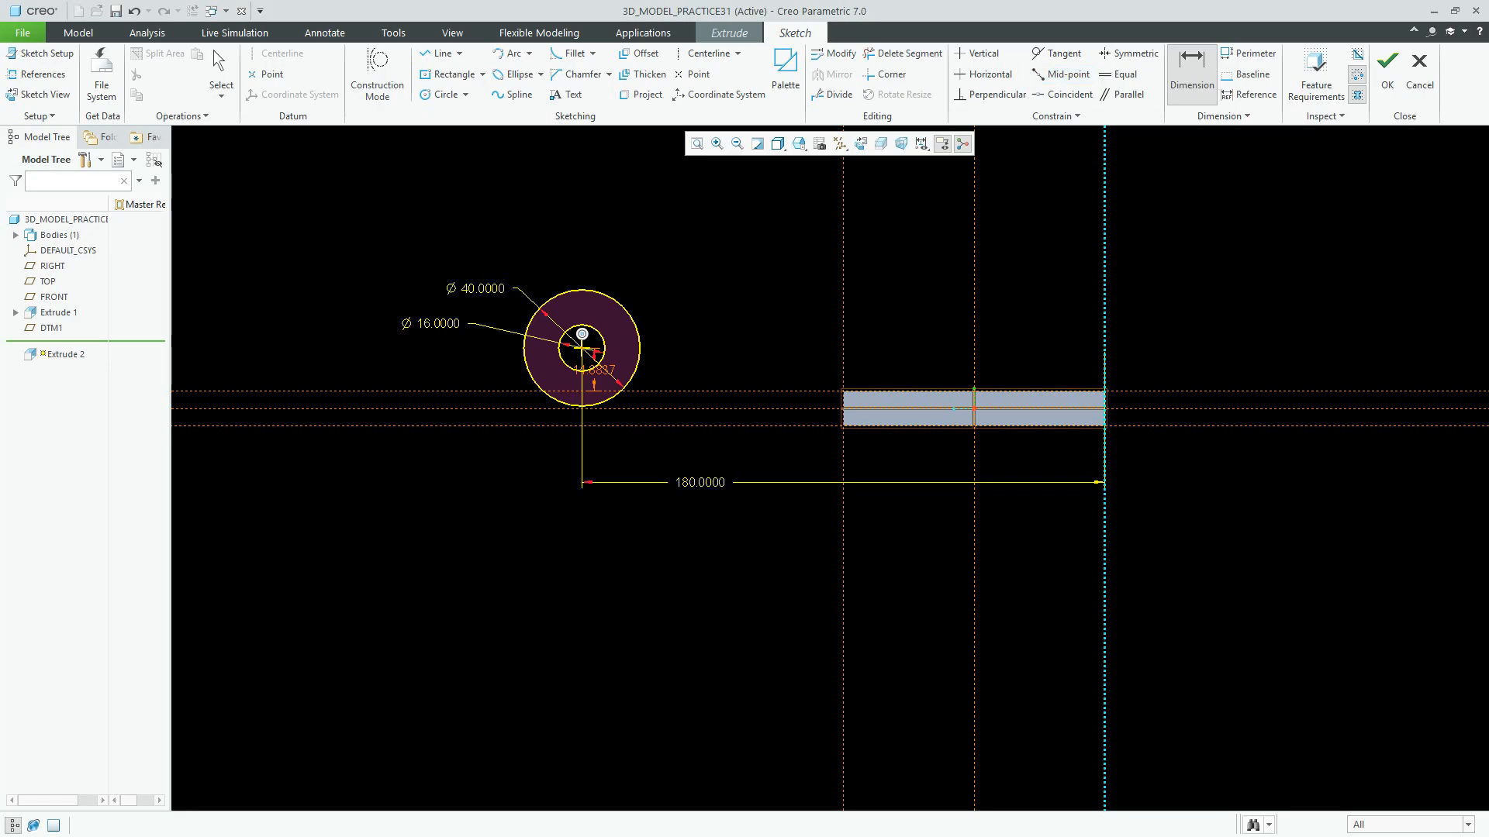
Constrain the outer circle tangent to the plate's lower edge reference
left_click(1056, 53)
left_click(651, 425)
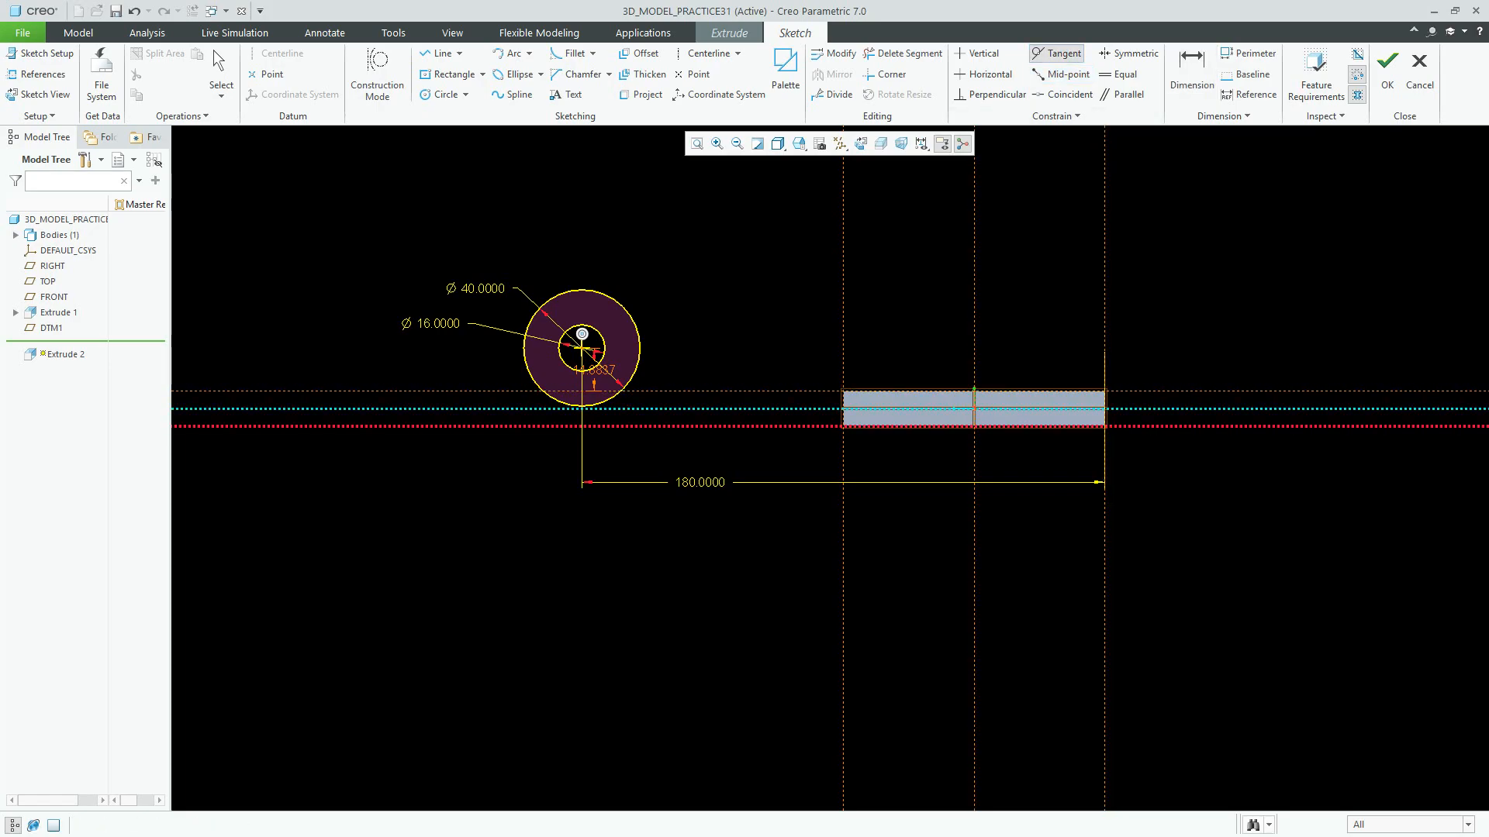
left_click(625, 386)
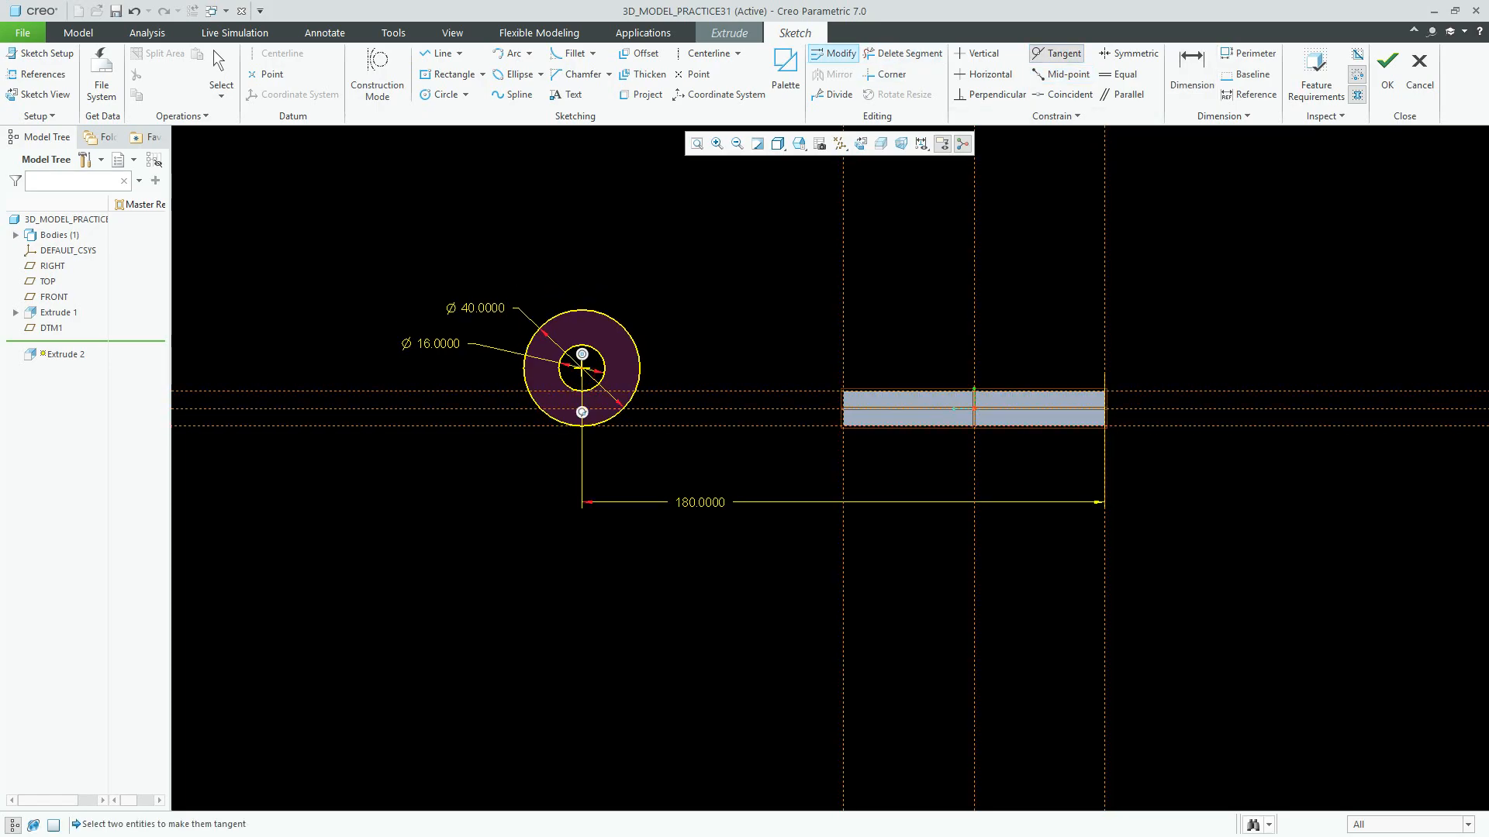
Draw a horizontal line from the plate's near lower corner to the lowest point of the outer circle
left_click(439, 53)
left_click(842, 426)
left_click(581, 425)
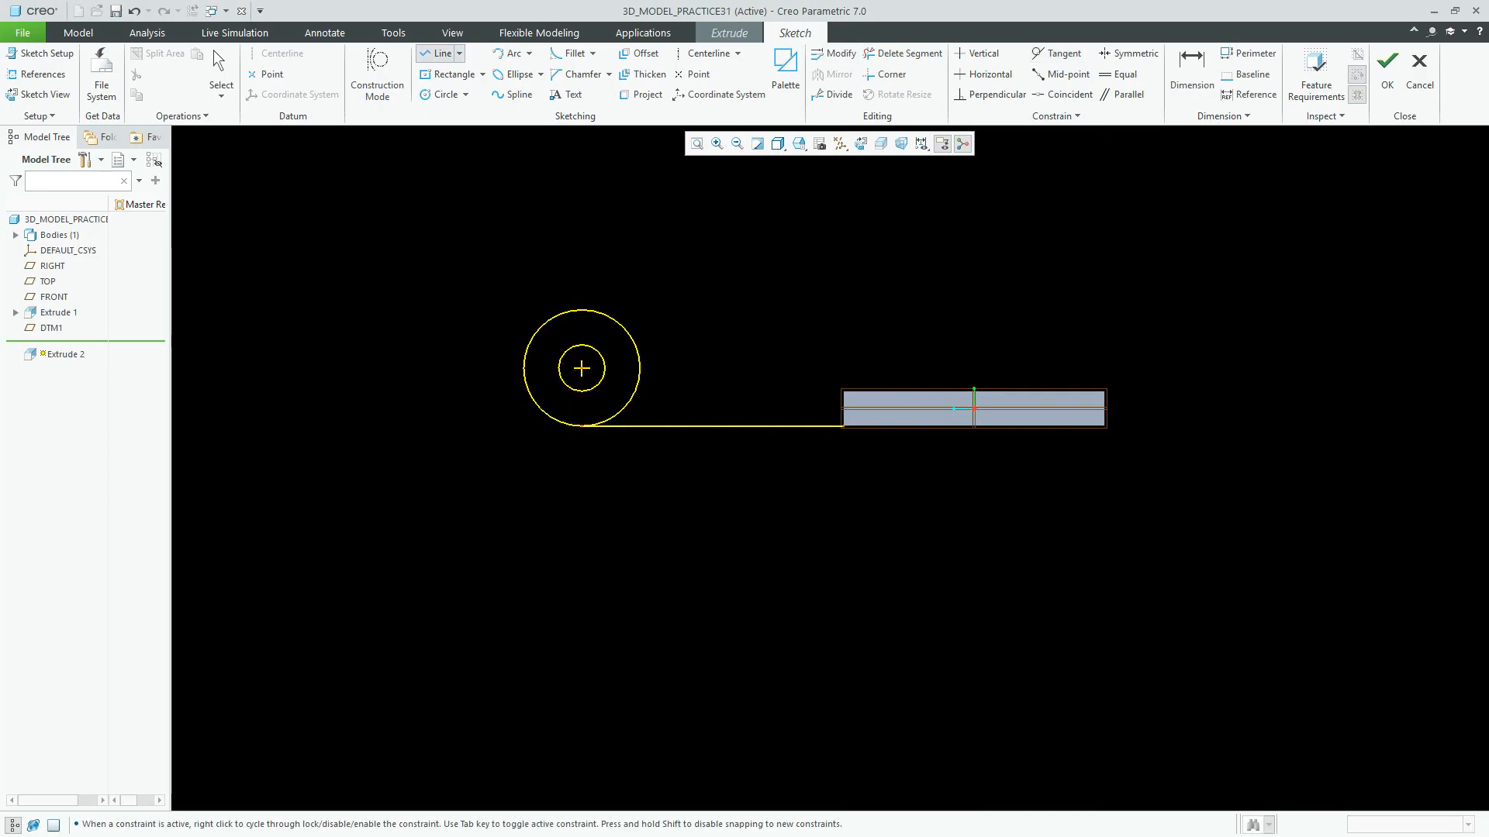
middle_click(861, 476)
Draw a connected outline up the plate's near end, along its upper edge, up past the far end, over a peak, and tangent onto the outer circle
left_click(843, 425)
left_click(843, 392)
left_click(1105, 392)
left_click(1105, 346)
left_click(950, 277)
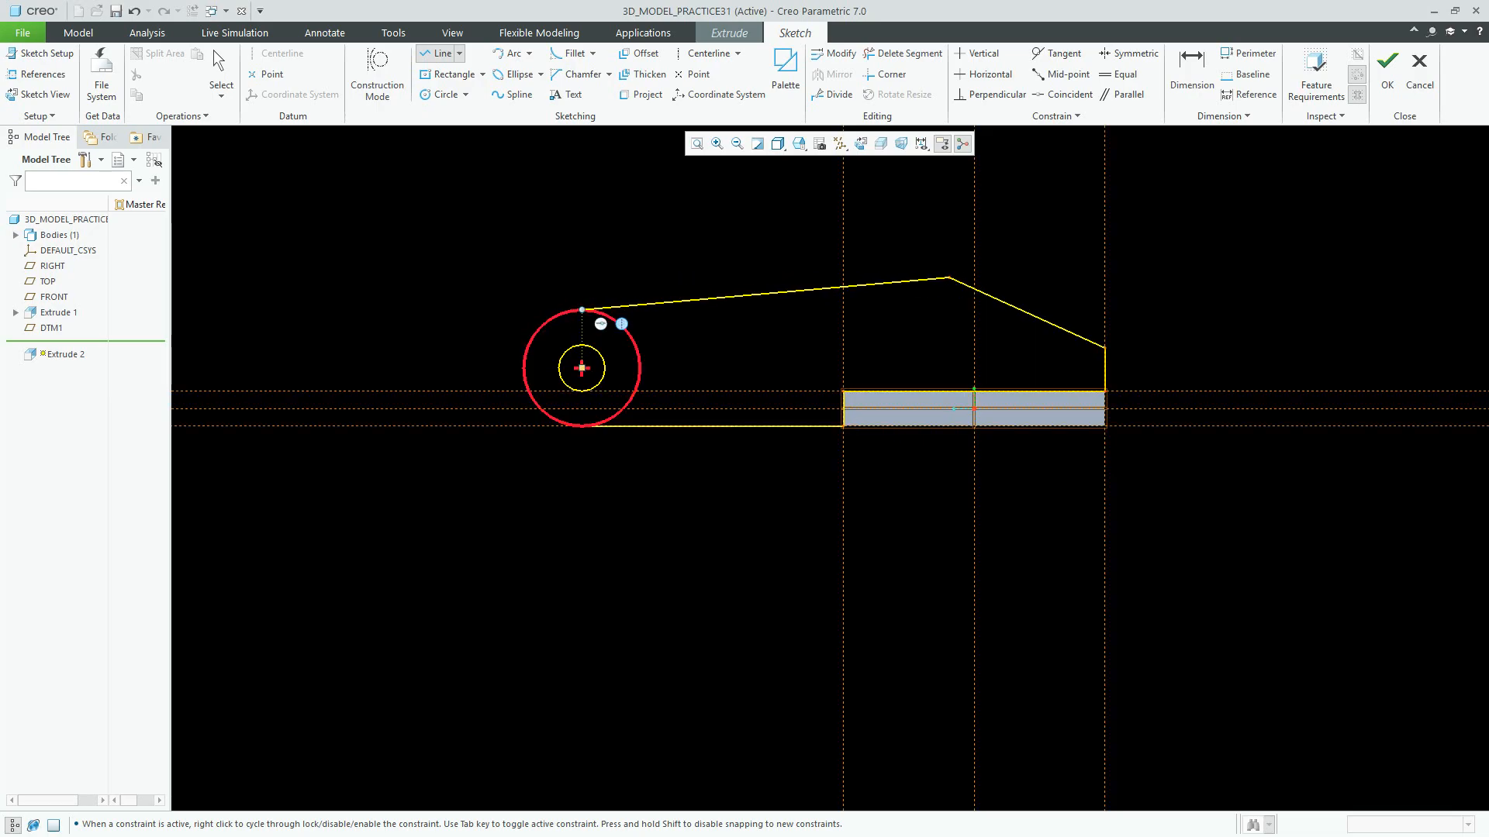
left_click(576, 310)
middle_click(698, 272)
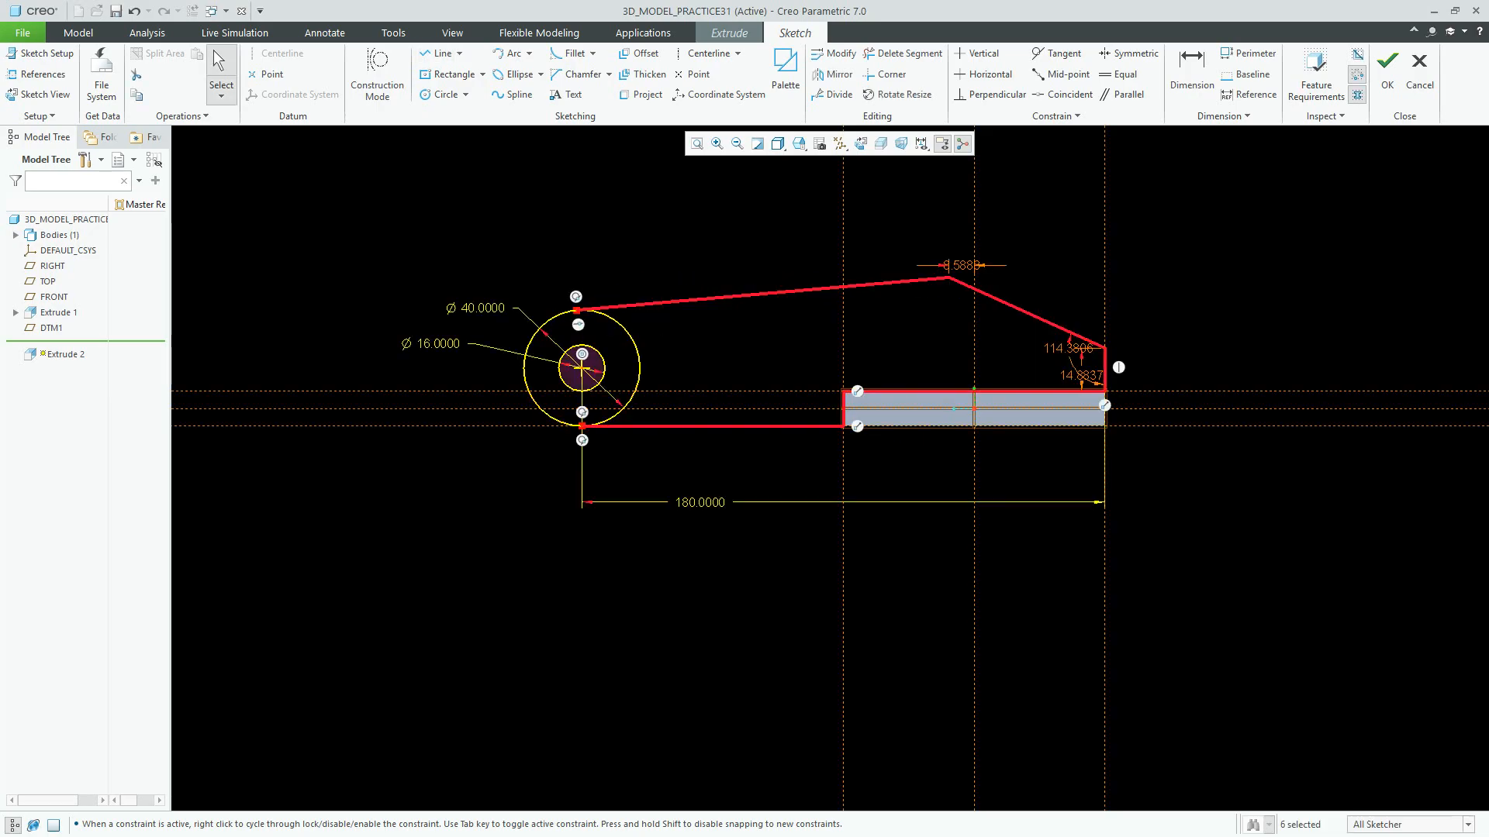
Dimension the short vertical line above the plate's far end as 12
left_click(1192, 71)
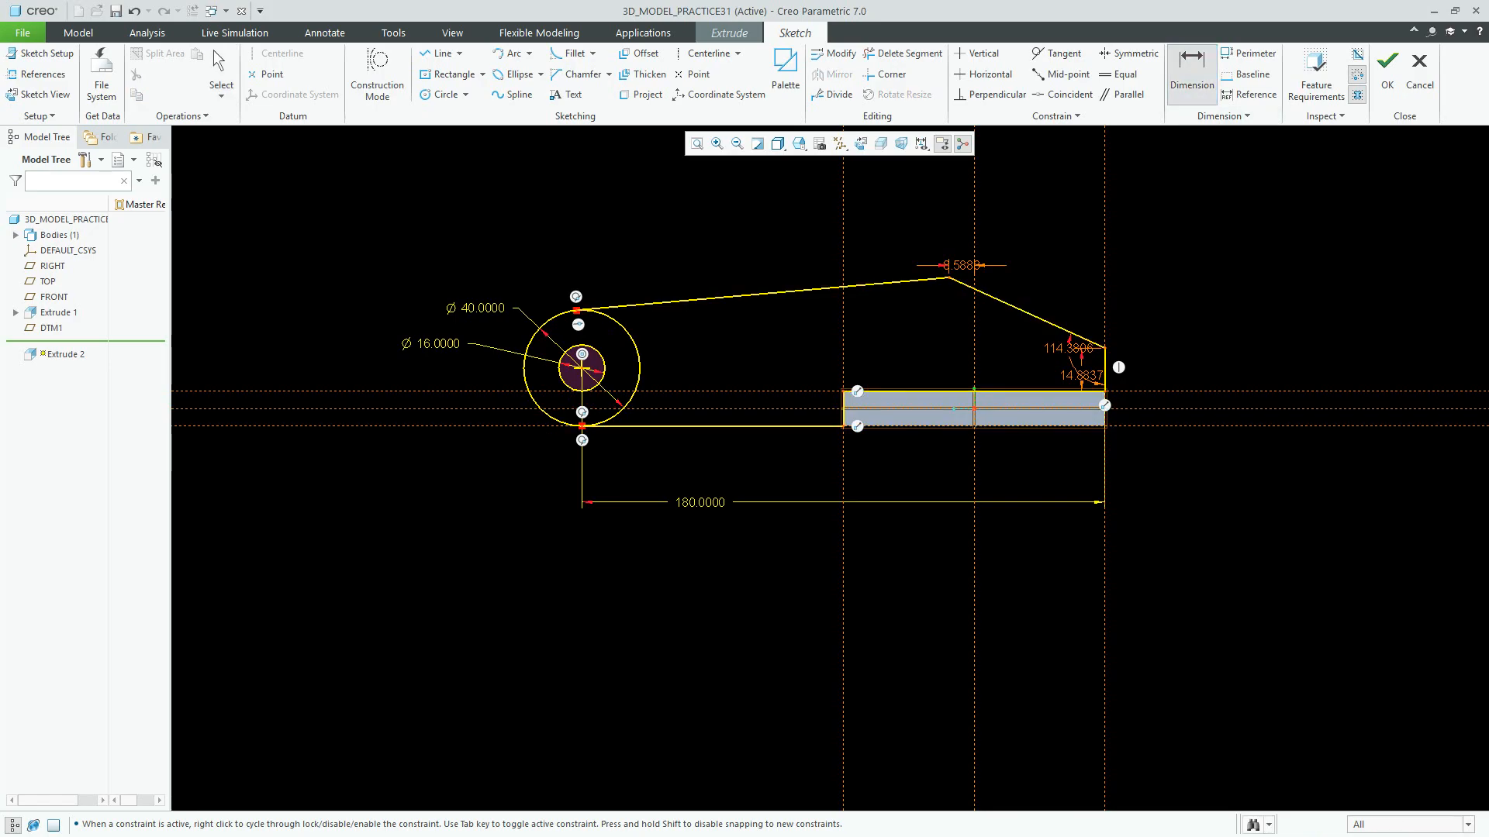
middle_click(1156, 358)
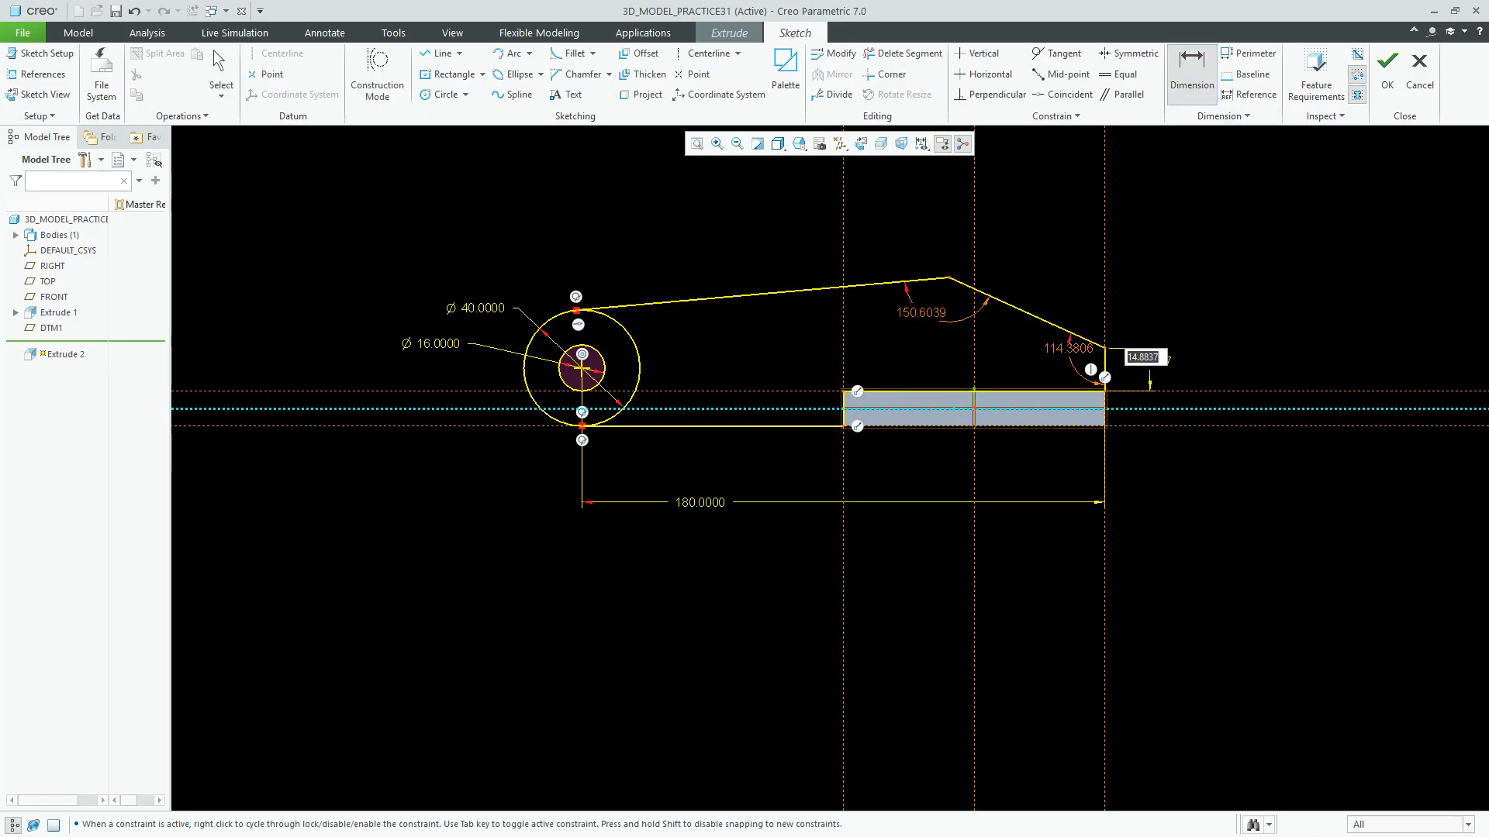
type("12")
key("Return")
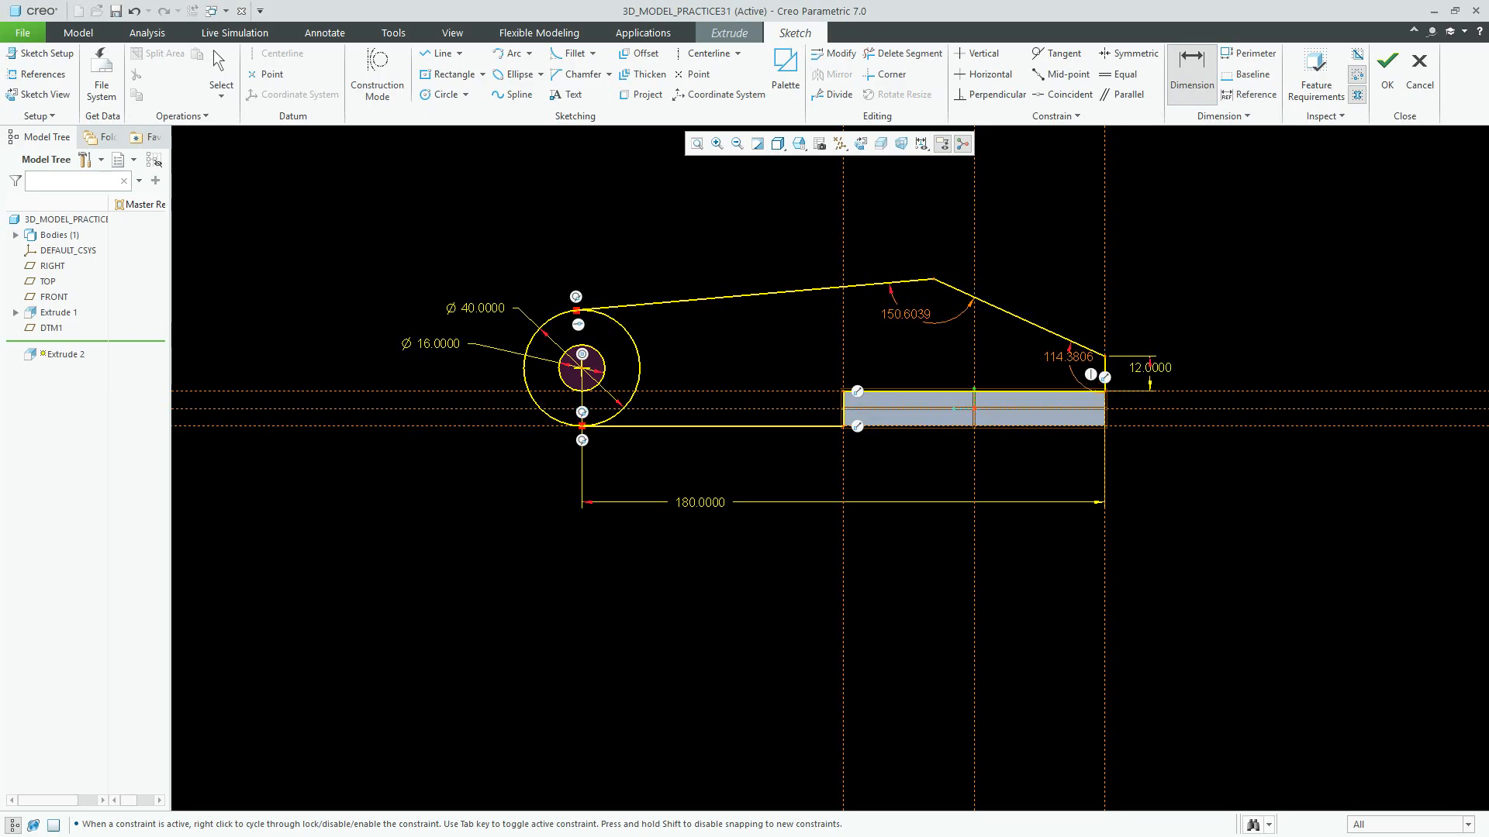
Dimension the outline's peak 28 above the top of the short vertical line and 63 horizontally from that line
left_click(933, 279)
left_click(1104, 356)
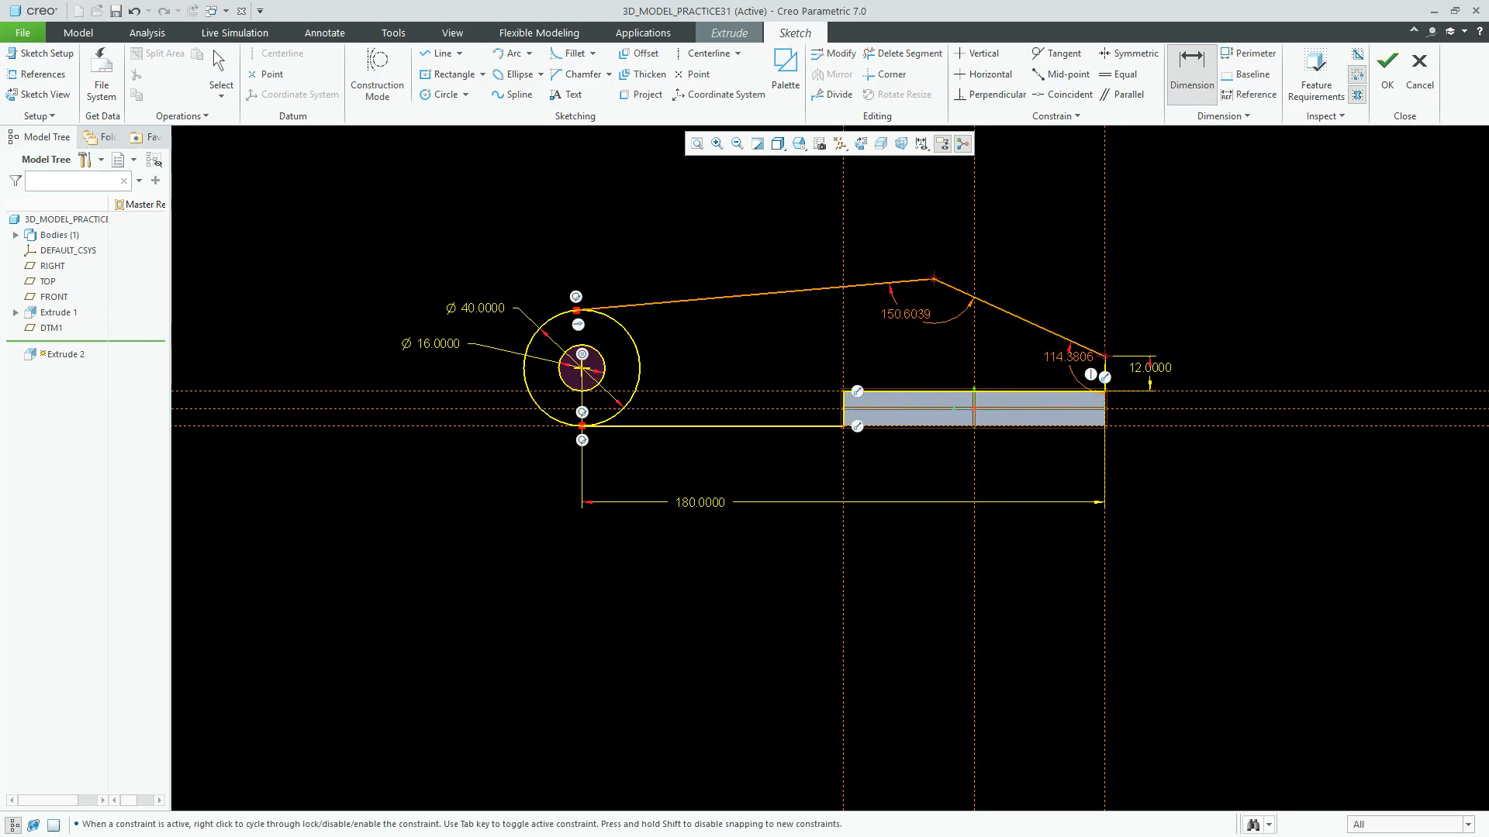
middle_click(1180, 318)
type("28")
key("Return")
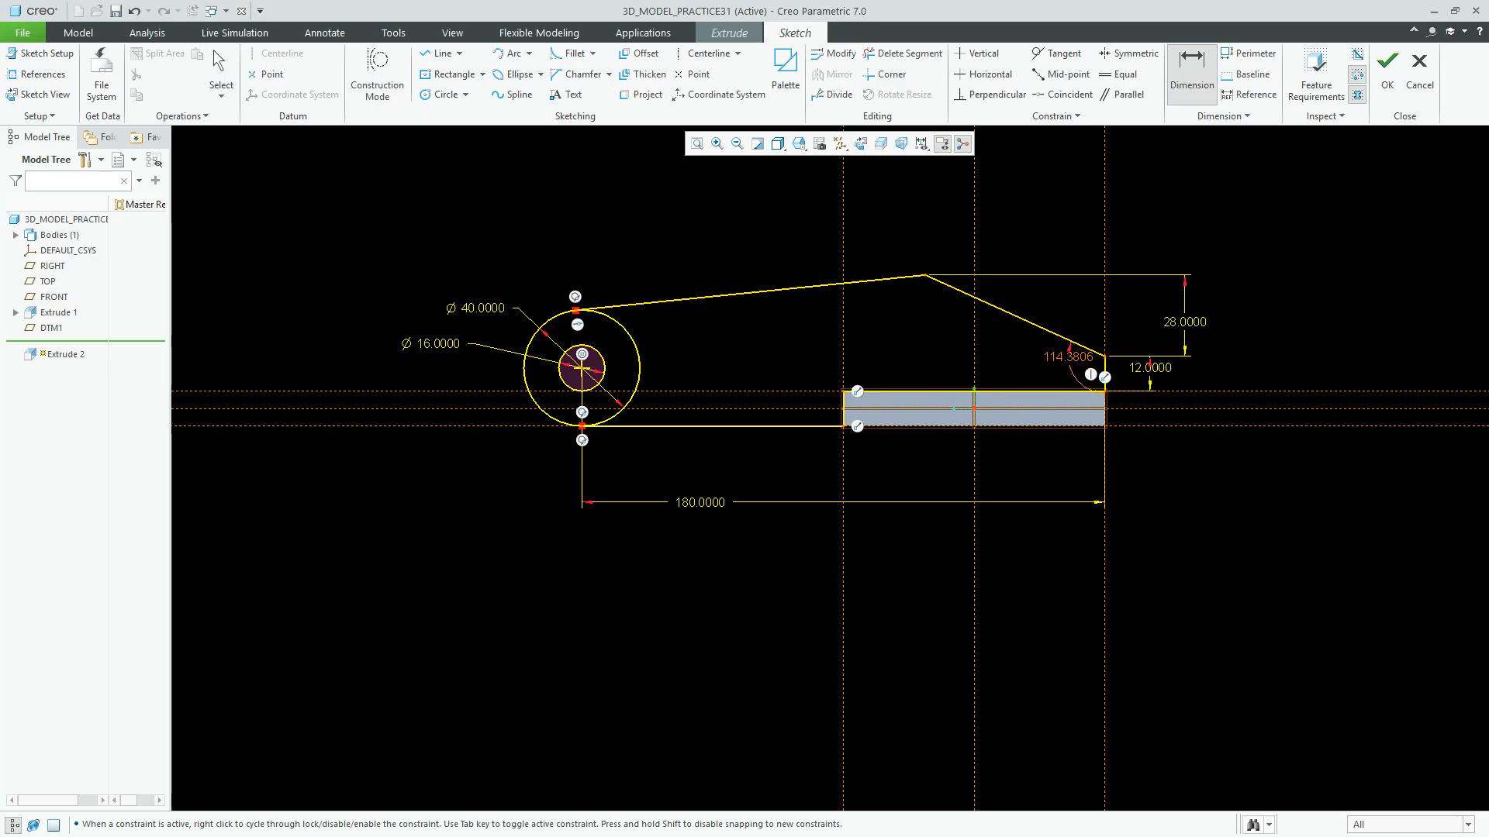
left_click(925, 275)
left_click(1105, 365)
middle_click(997, 332)
key("Return")
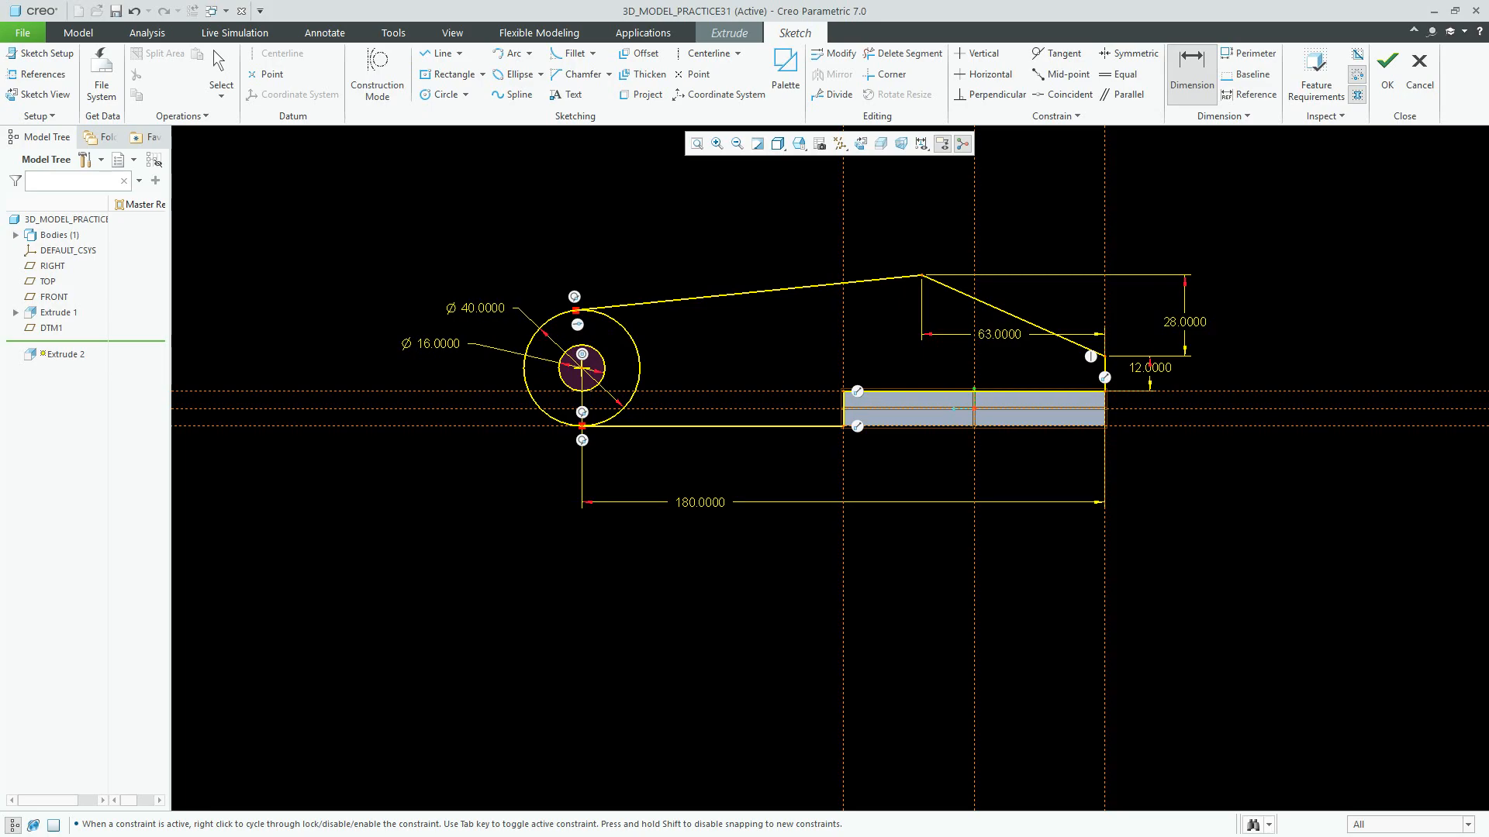
Trim away the outer circle's arc inside the arm outline and move the 40 diameter dimension clear of the profile
left_click(904, 53)
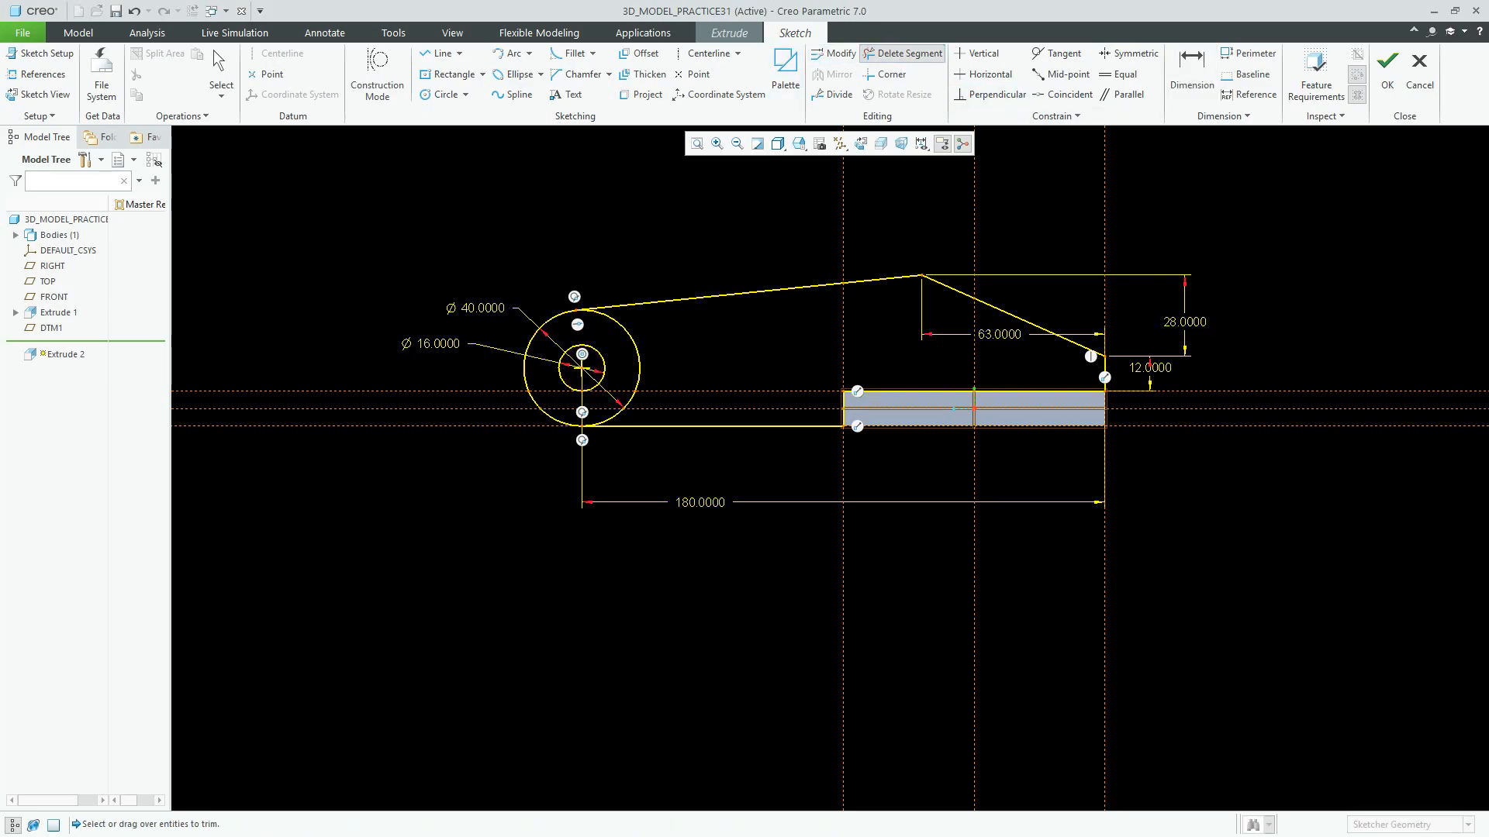
left_click(607, 416)
left_click(637, 372)
middle_click(637, 372)
mouse_move(553, 455)
left_mouse_down()
mouse_move(474, 356)
mouse_move(460, 295)
left_mouse_up()
left_click(218, 66)
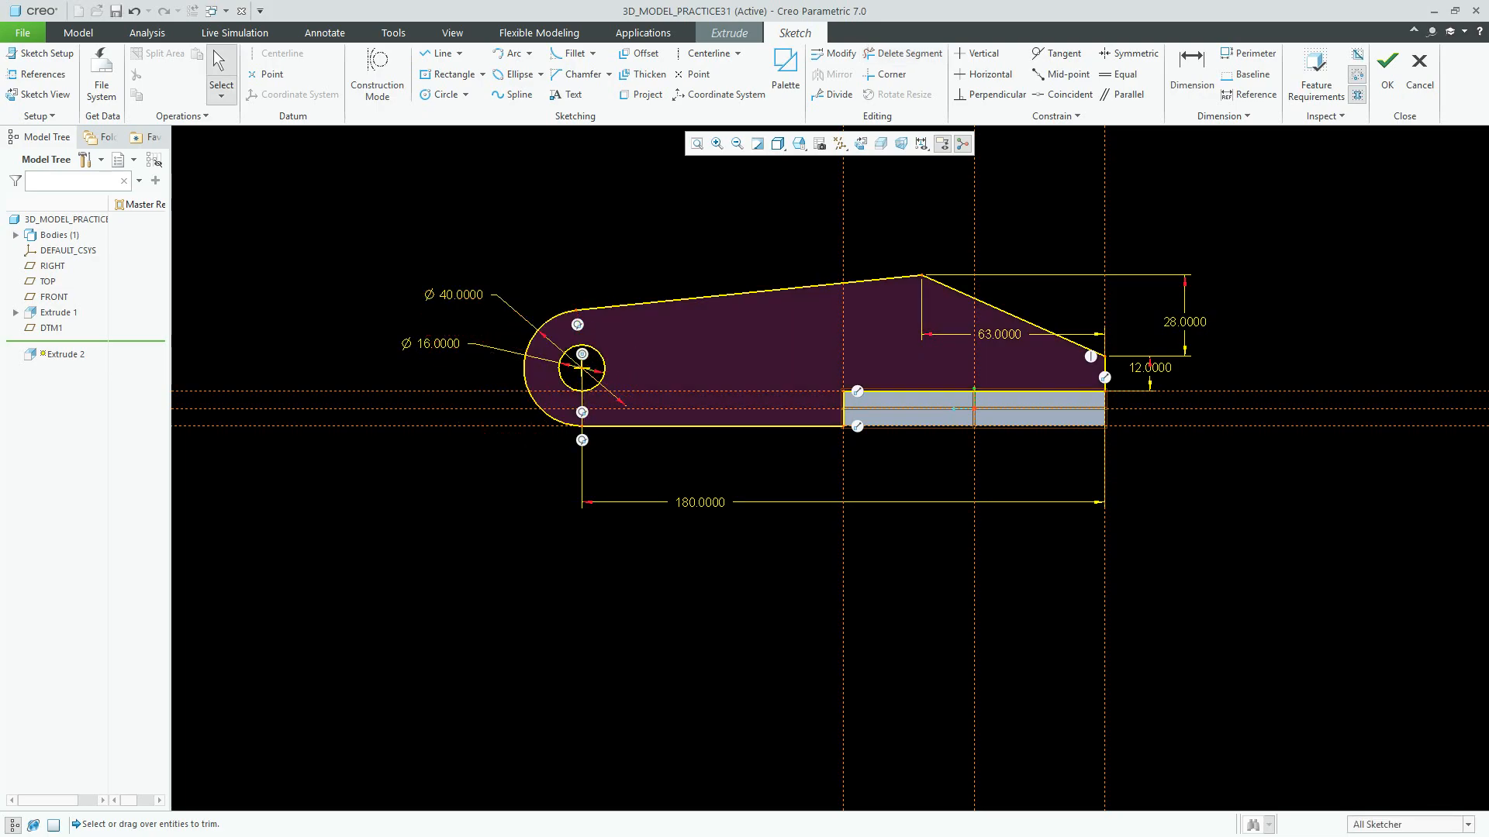
left_click(460, 295)
key("Escape")
Finish the arm sketch and extrude it as a solid with a depth of 10
left_click(1387, 66)
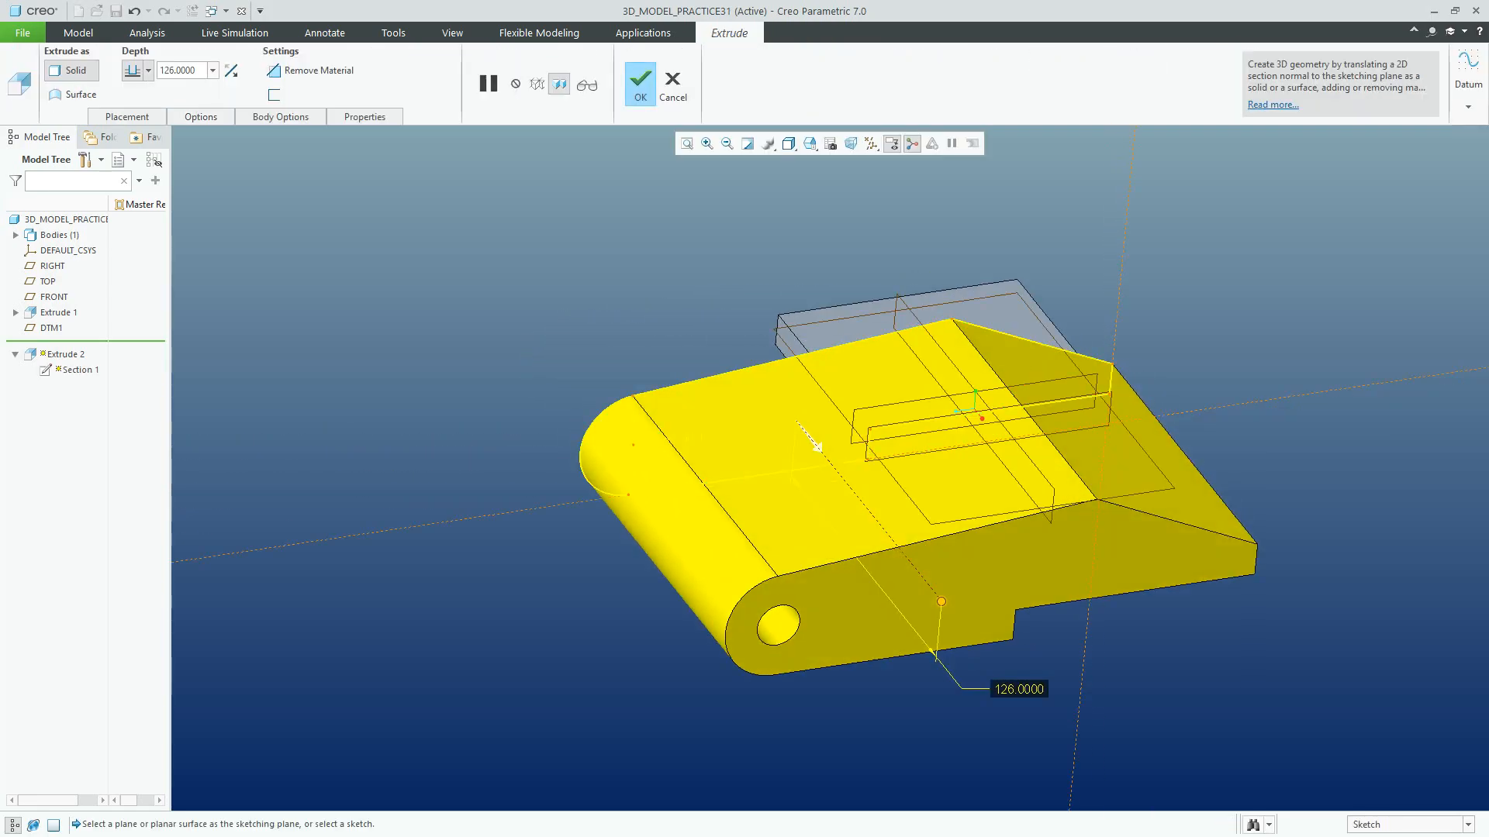
type("10")
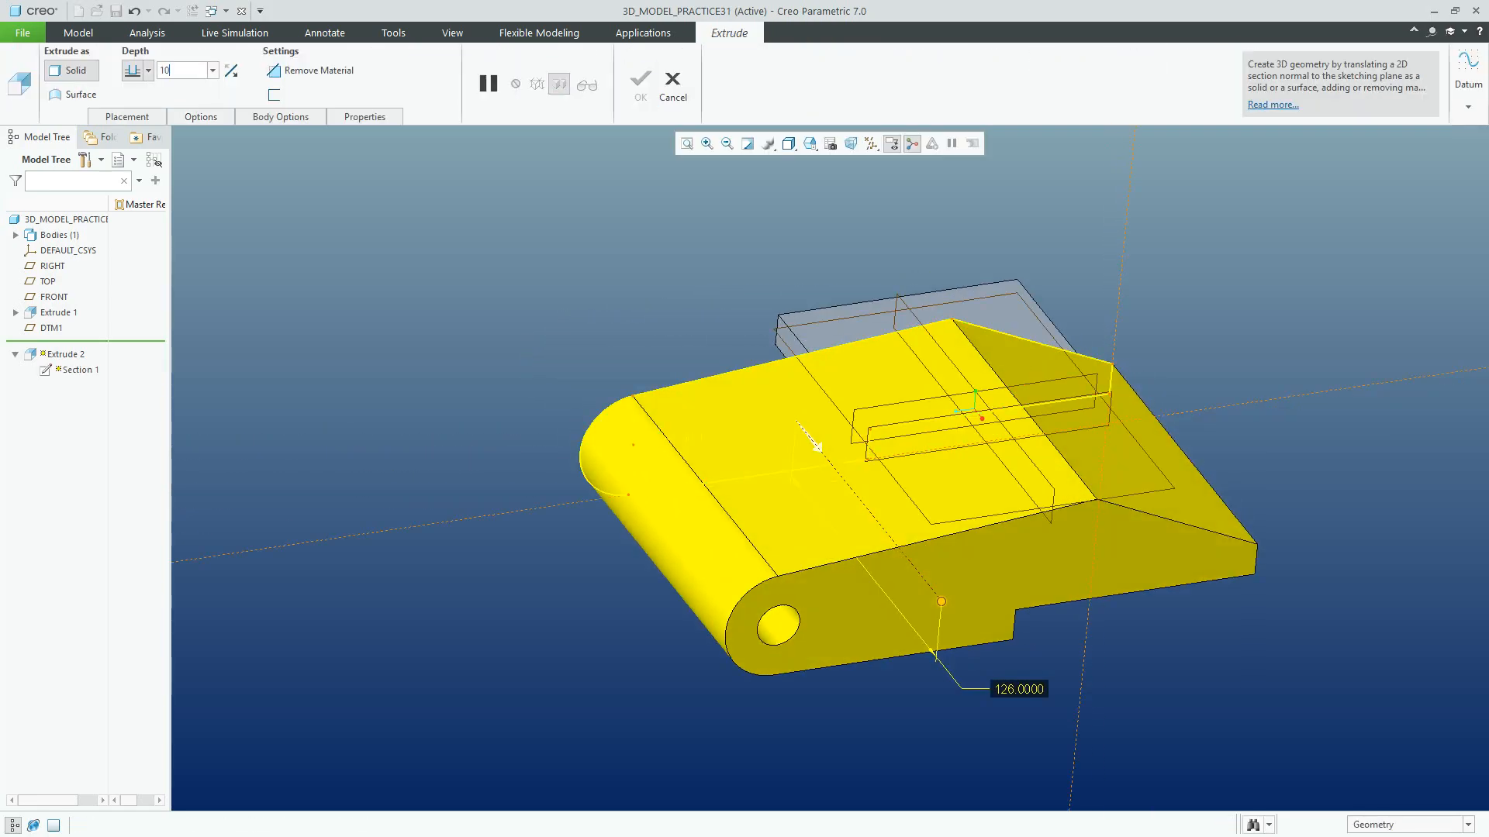
key("Return")
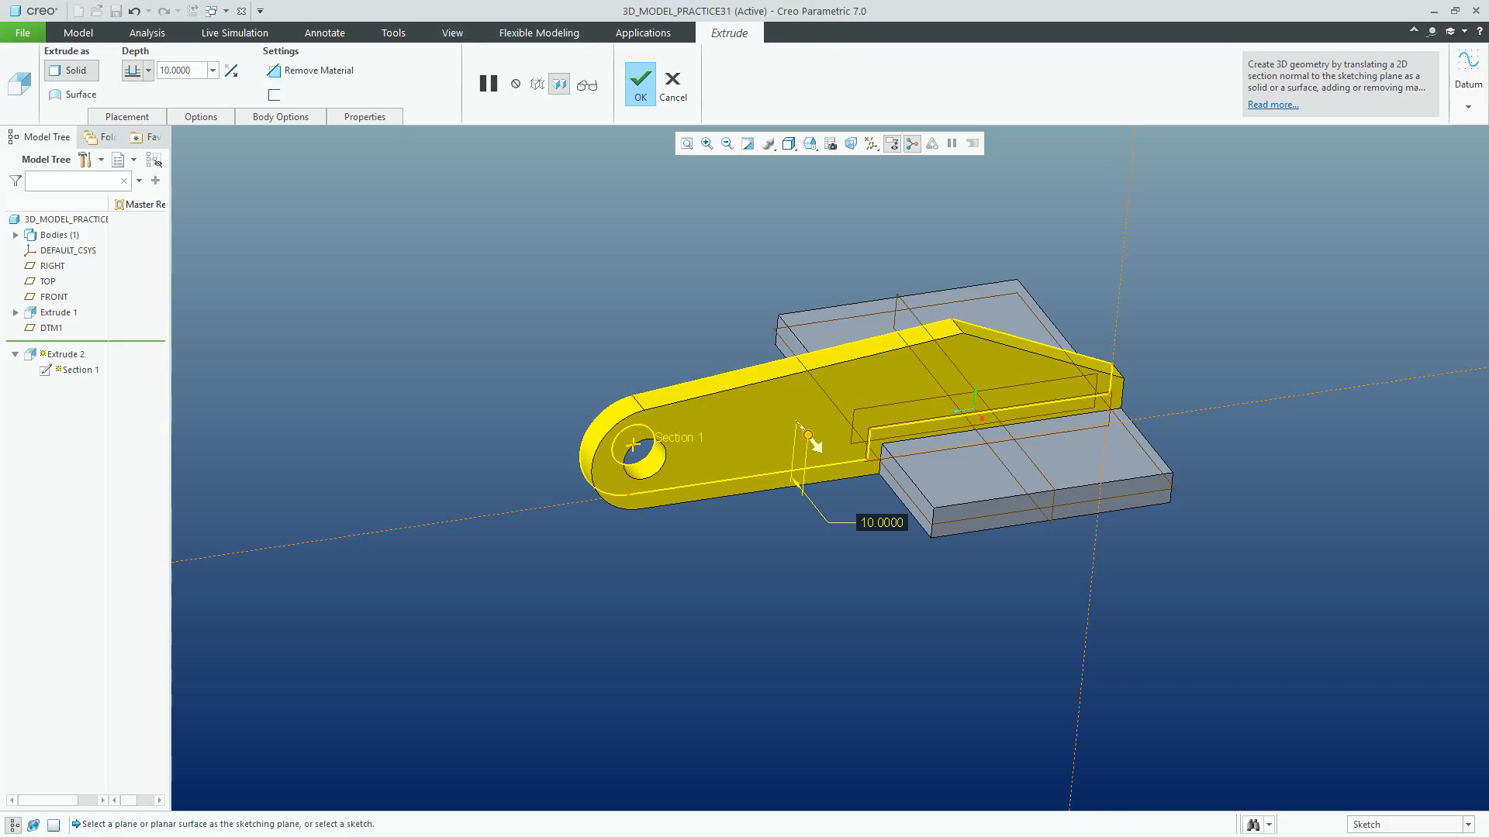
left_click(640, 82)
key("ctrl+d")
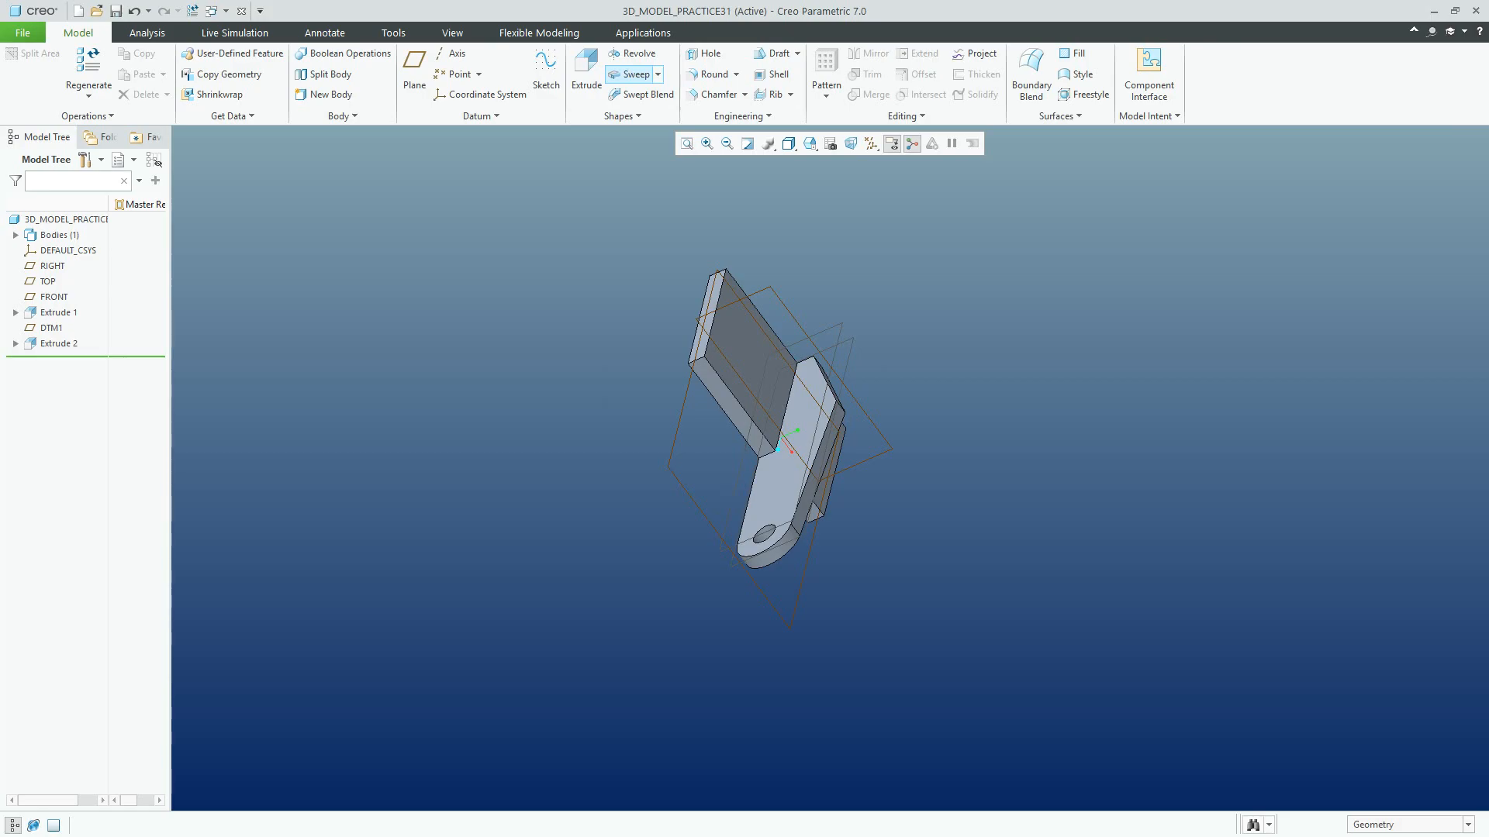
Start a third extrude sketched on the arm's flat side face and project the edges of the arm's hole
left_click(586, 74)
left_click(787, 481)
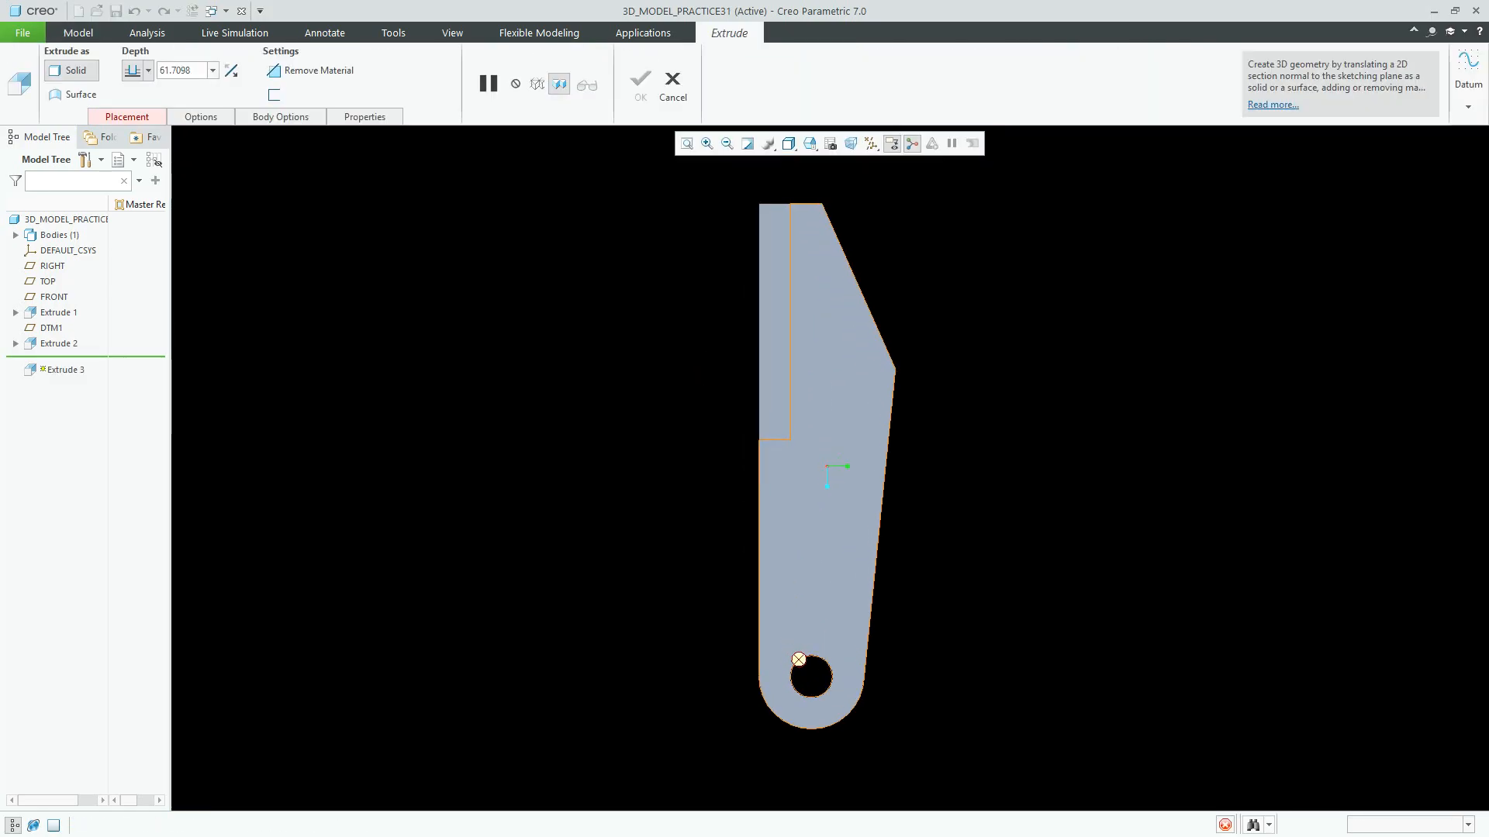
left_click(641, 94)
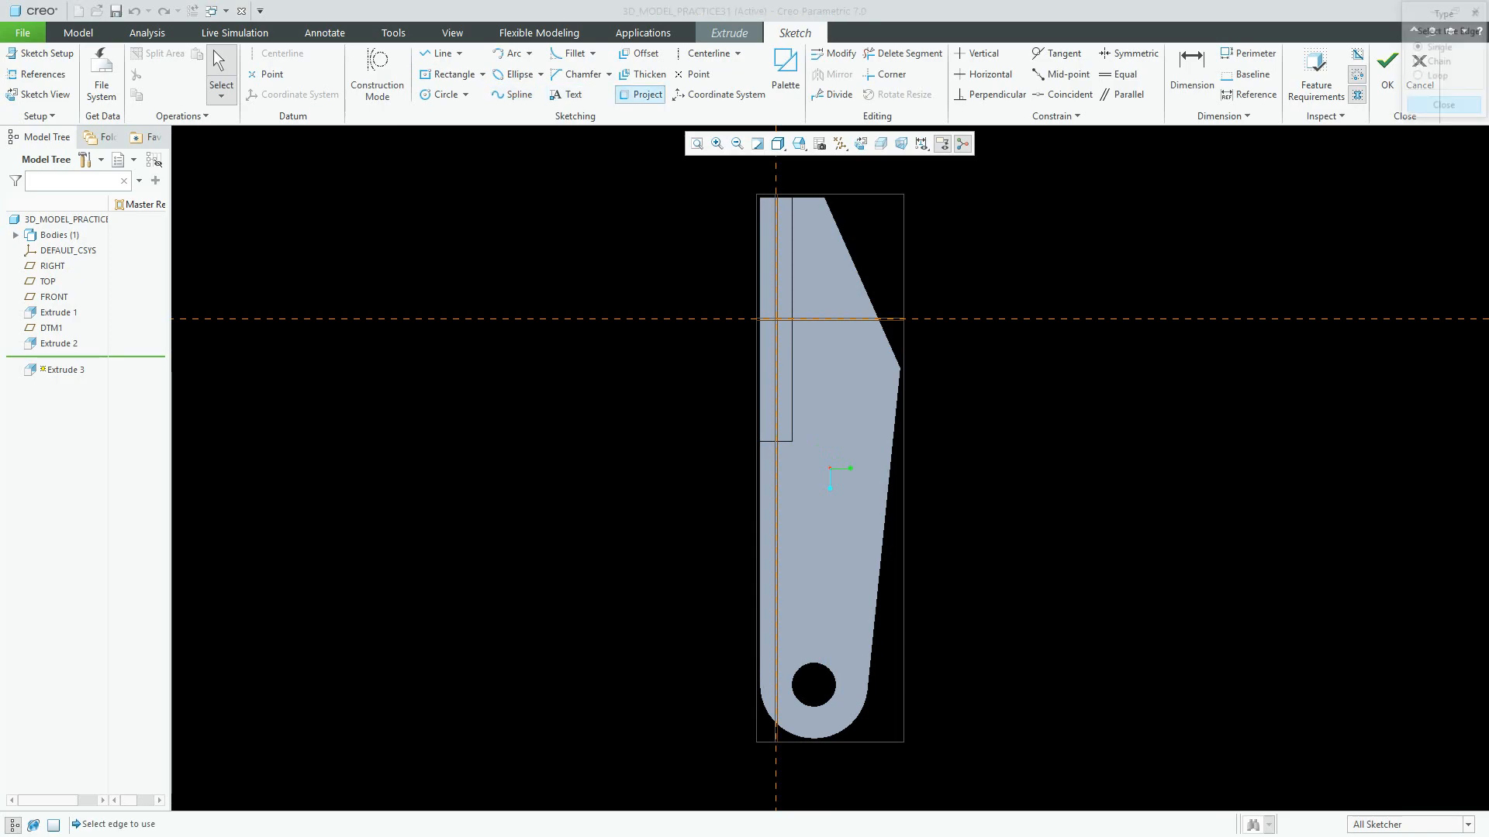
left_click(813, 685)
left_click(812, 684)
left_click(1443, 107)
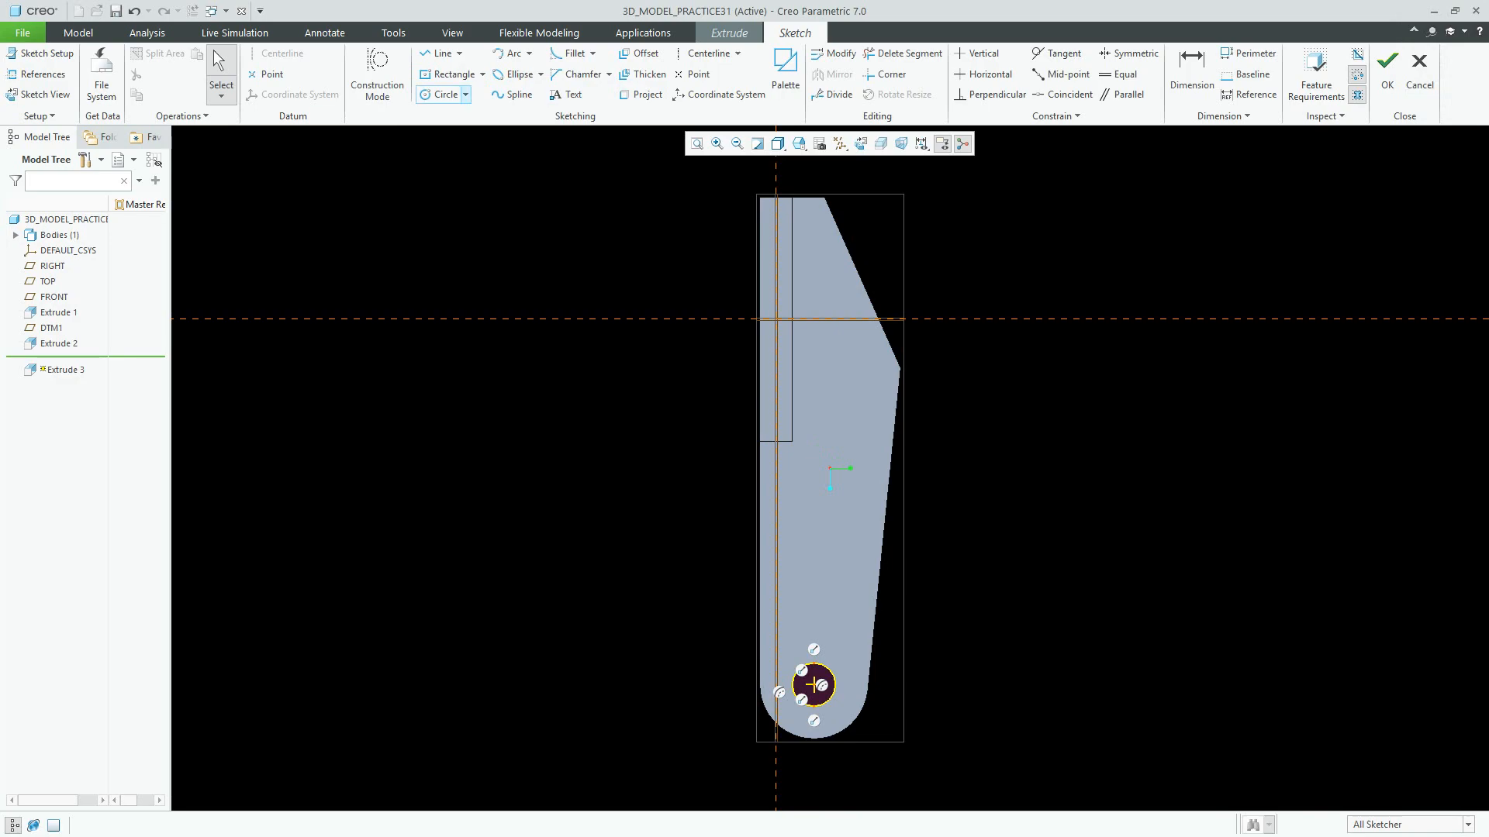
Add a circle concentric with the projected hole, sized to match the arm's rounded end
left_click(465, 95)
left_click(468, 130)
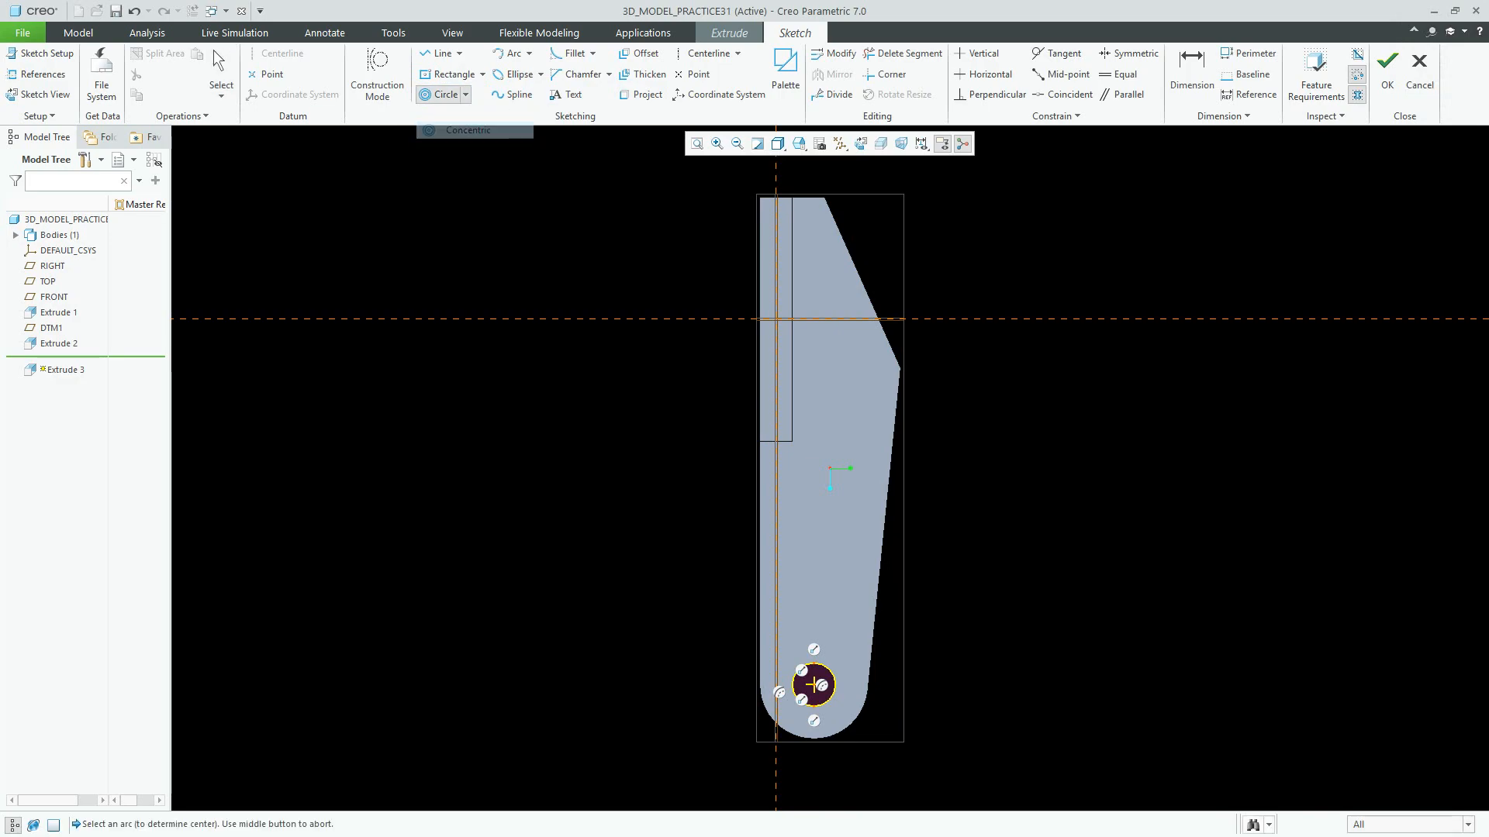
left_click(813, 685)
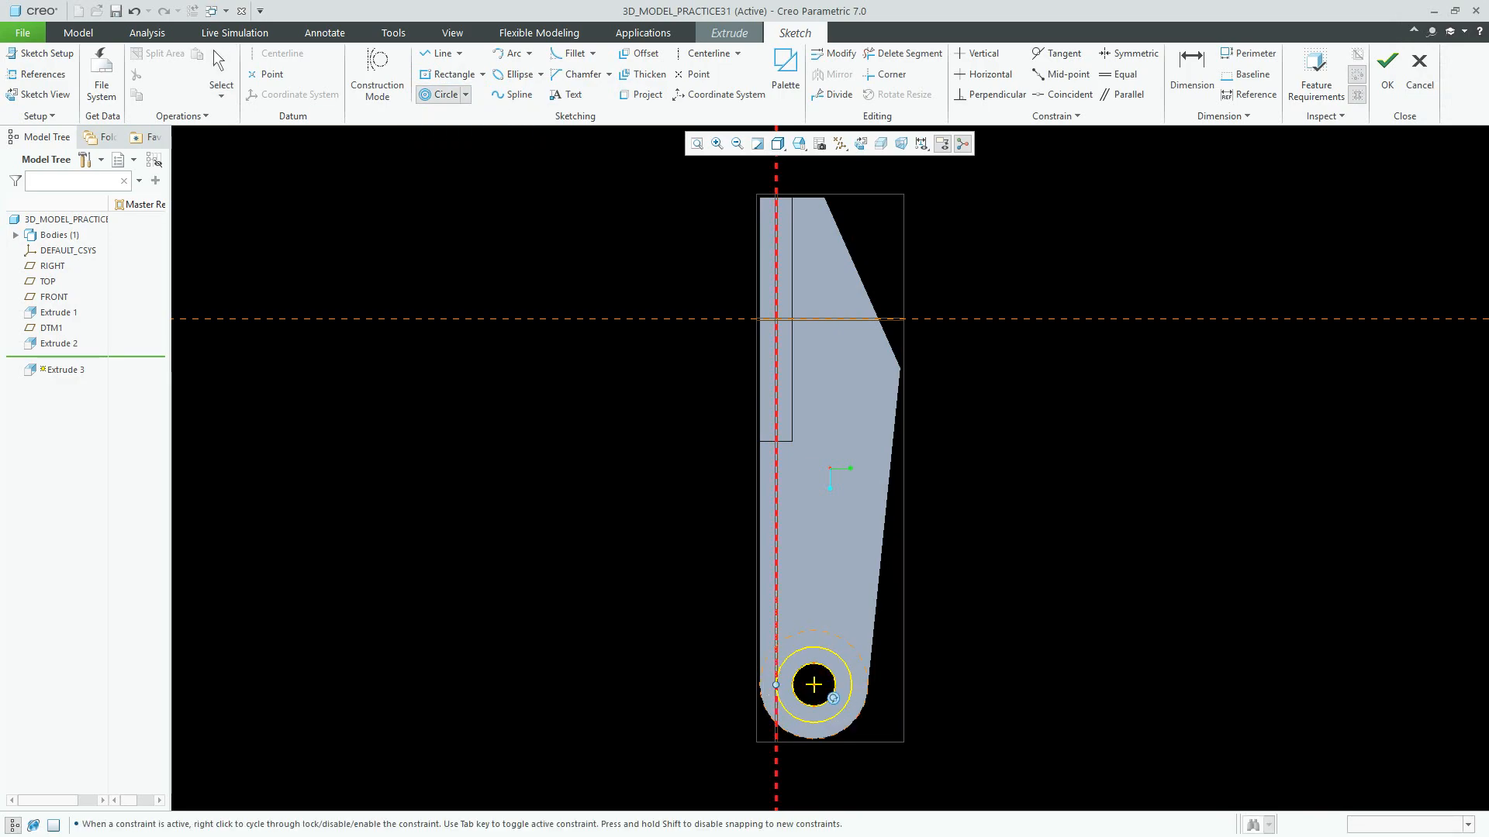
left_click(760, 684)
middle_click(775, 675)
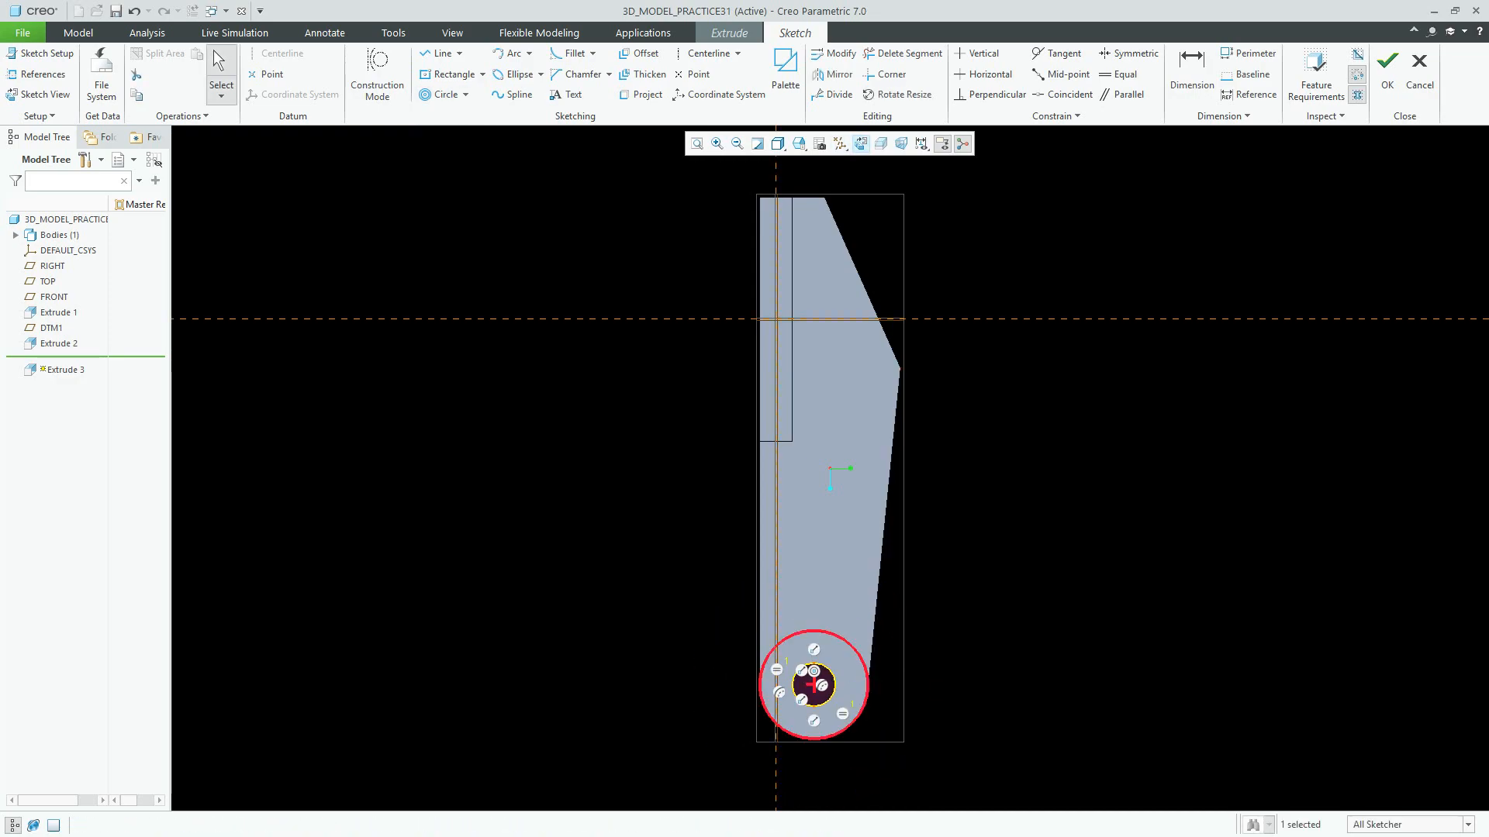
left_click(39, 94)
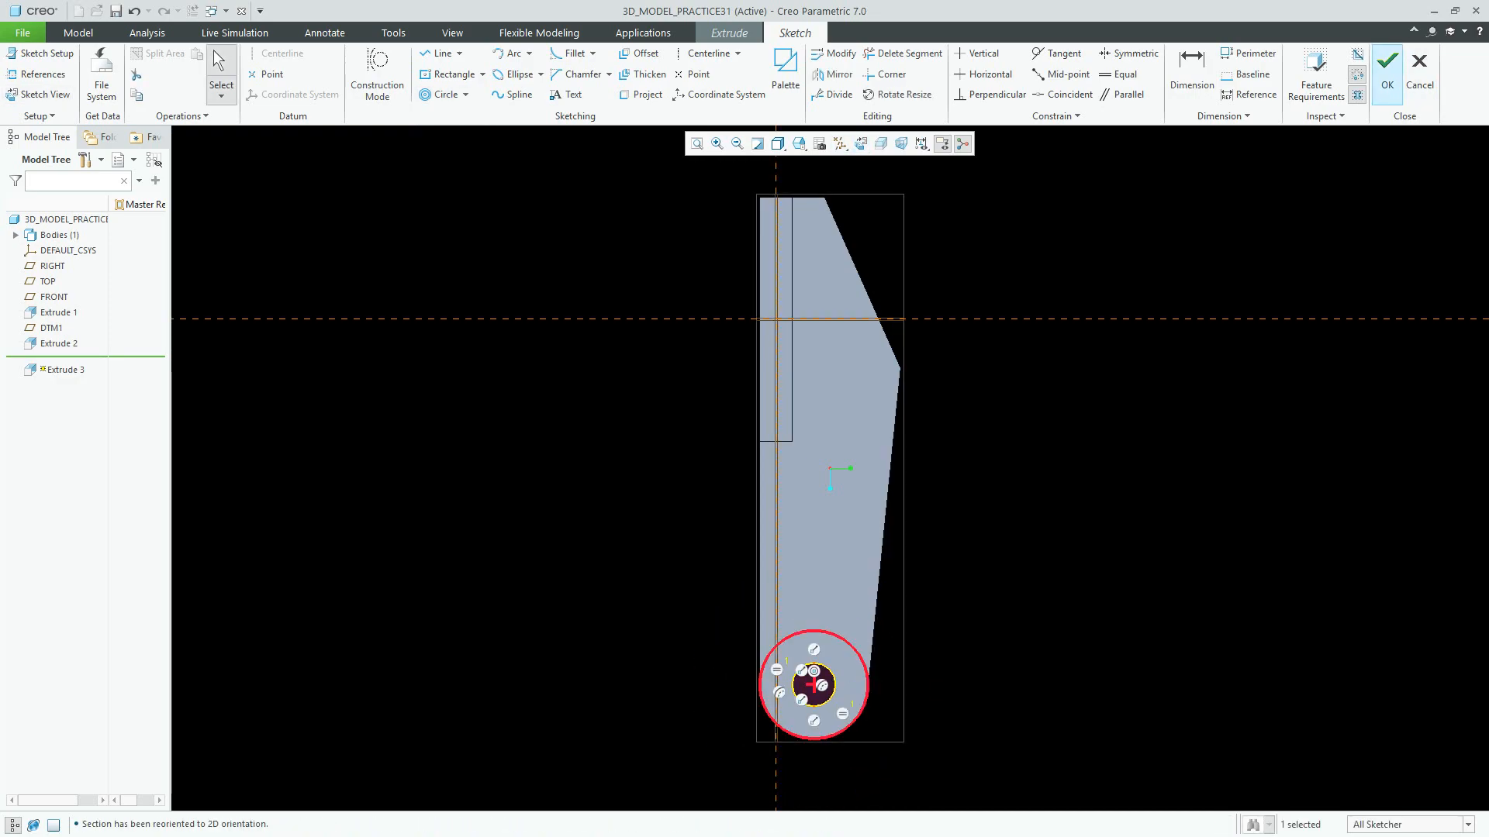
Finish the boss sketch and set the extrusion's first-side depth to 4.5
left_click(1387, 74)
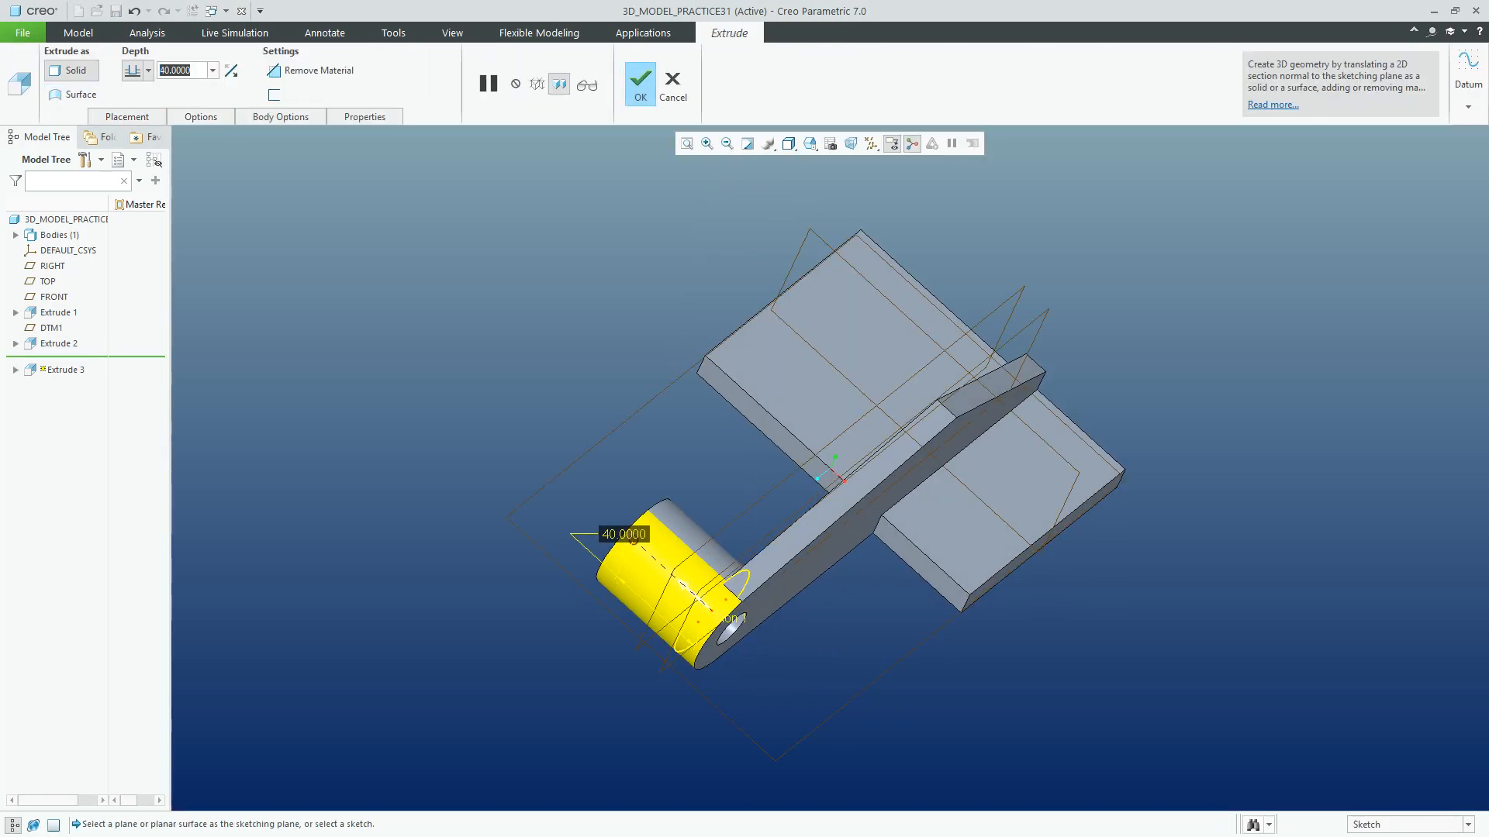
type("4.5")
key("Return")
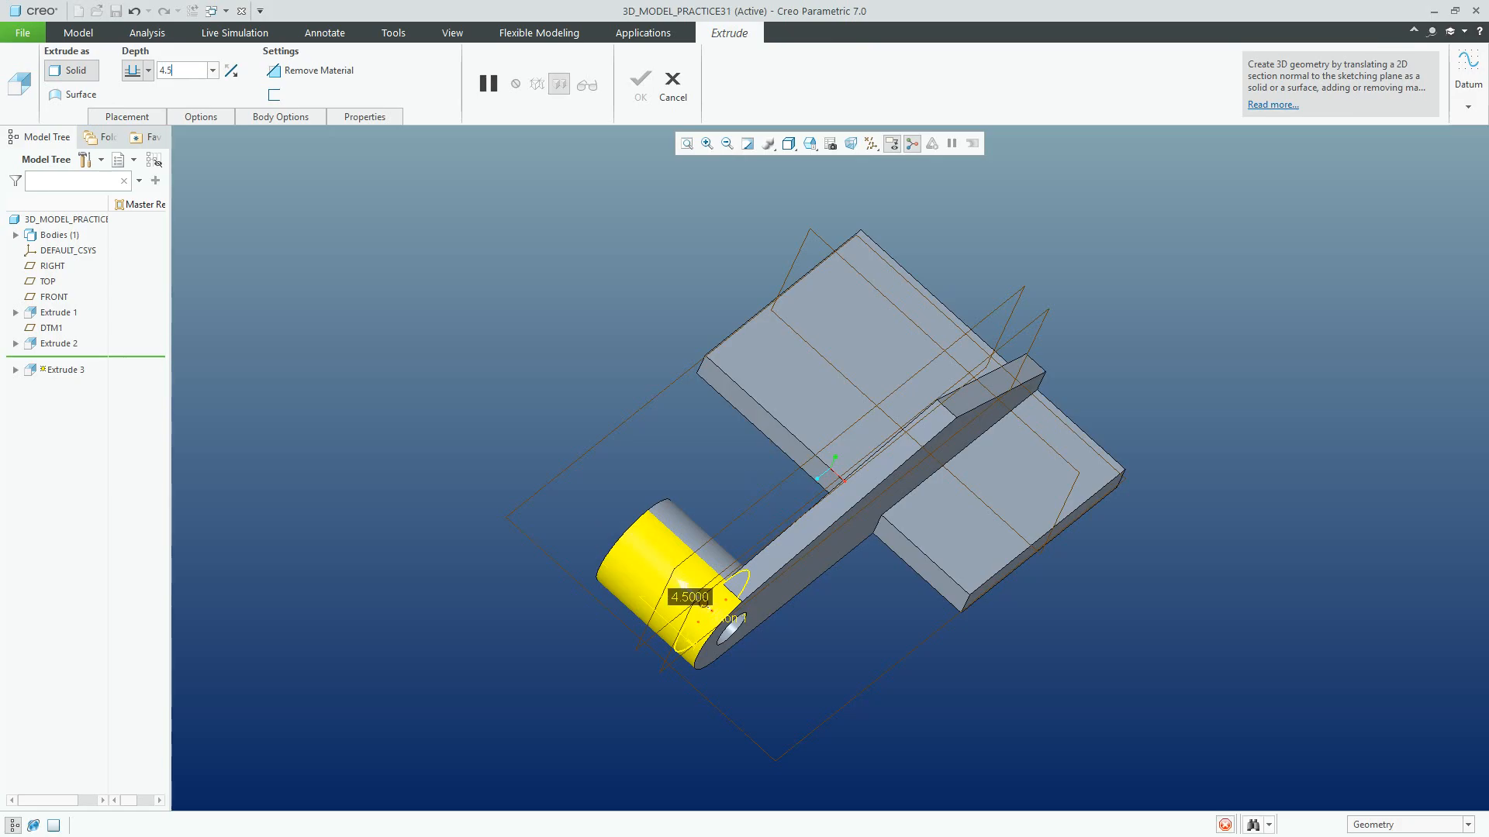
Add a blind second-side depth of 13.5 to the boss extrusion and complete the feature
left_click(201, 117)
left_click(305, 203)
left_click(256, 220)
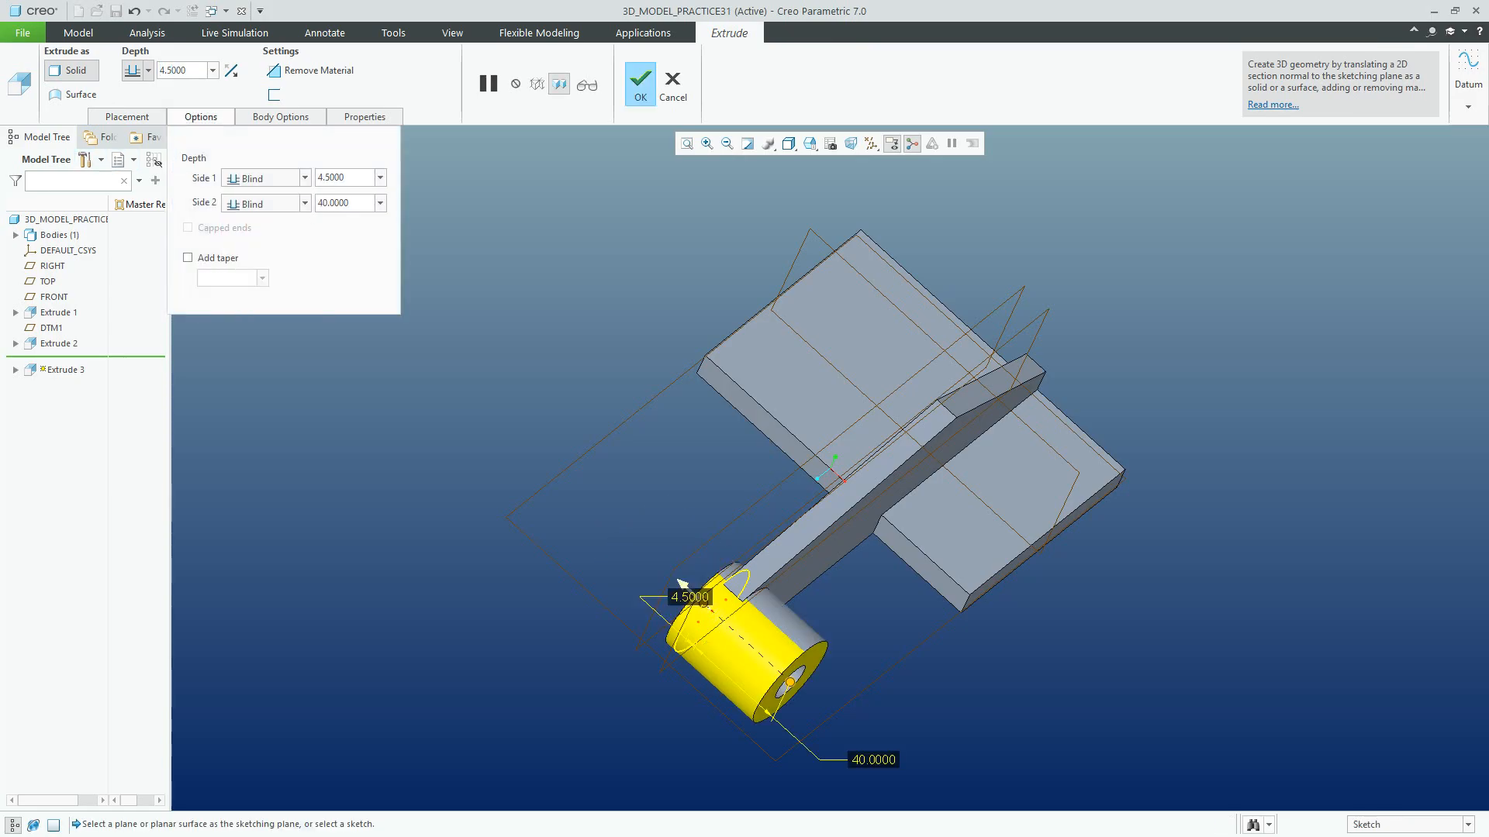
type("1")
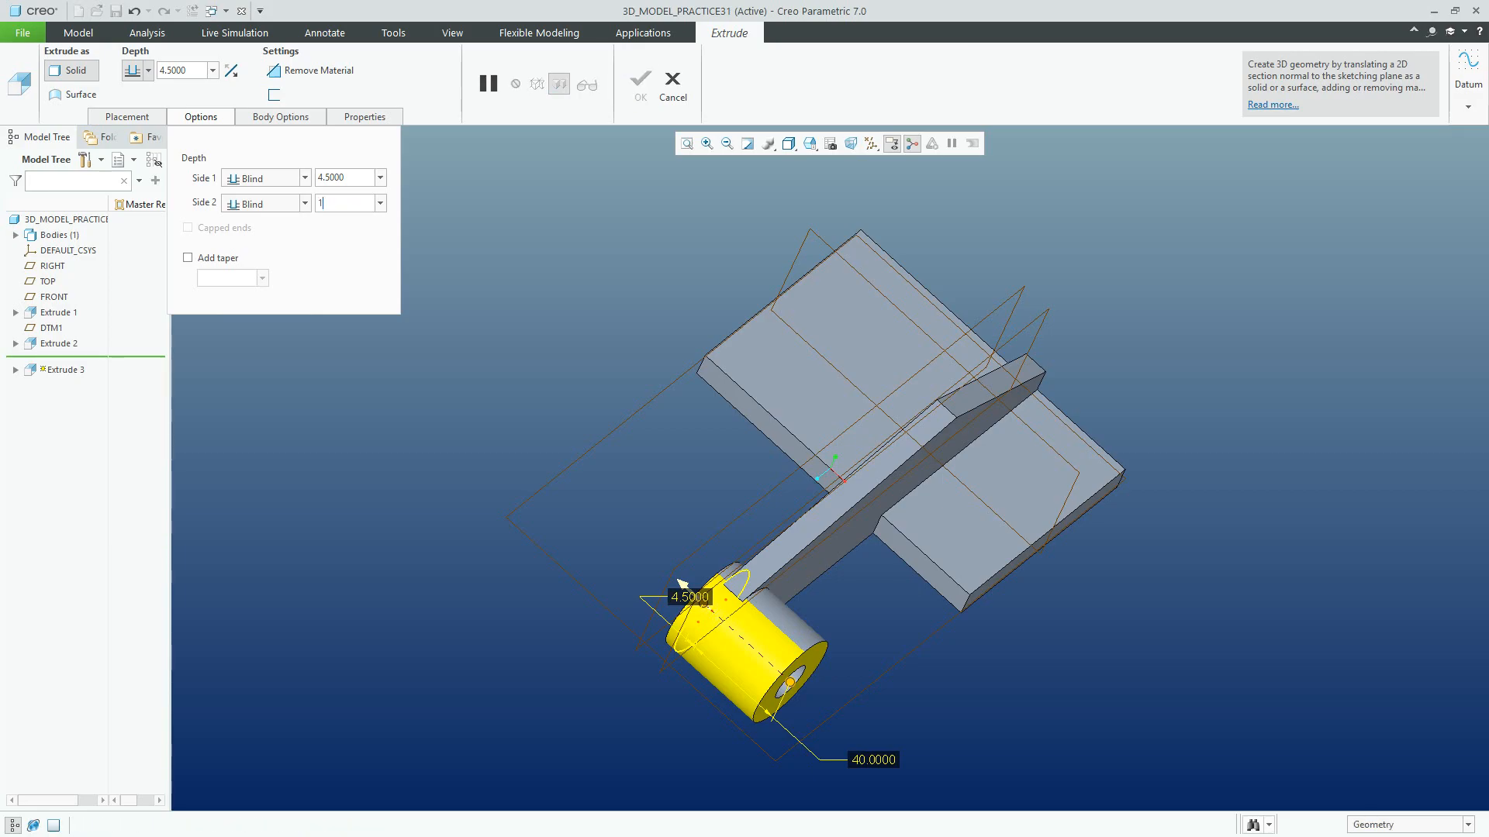
type("3.5")
key("Return")
middle_click(683, 583)
key("ctrl+d")
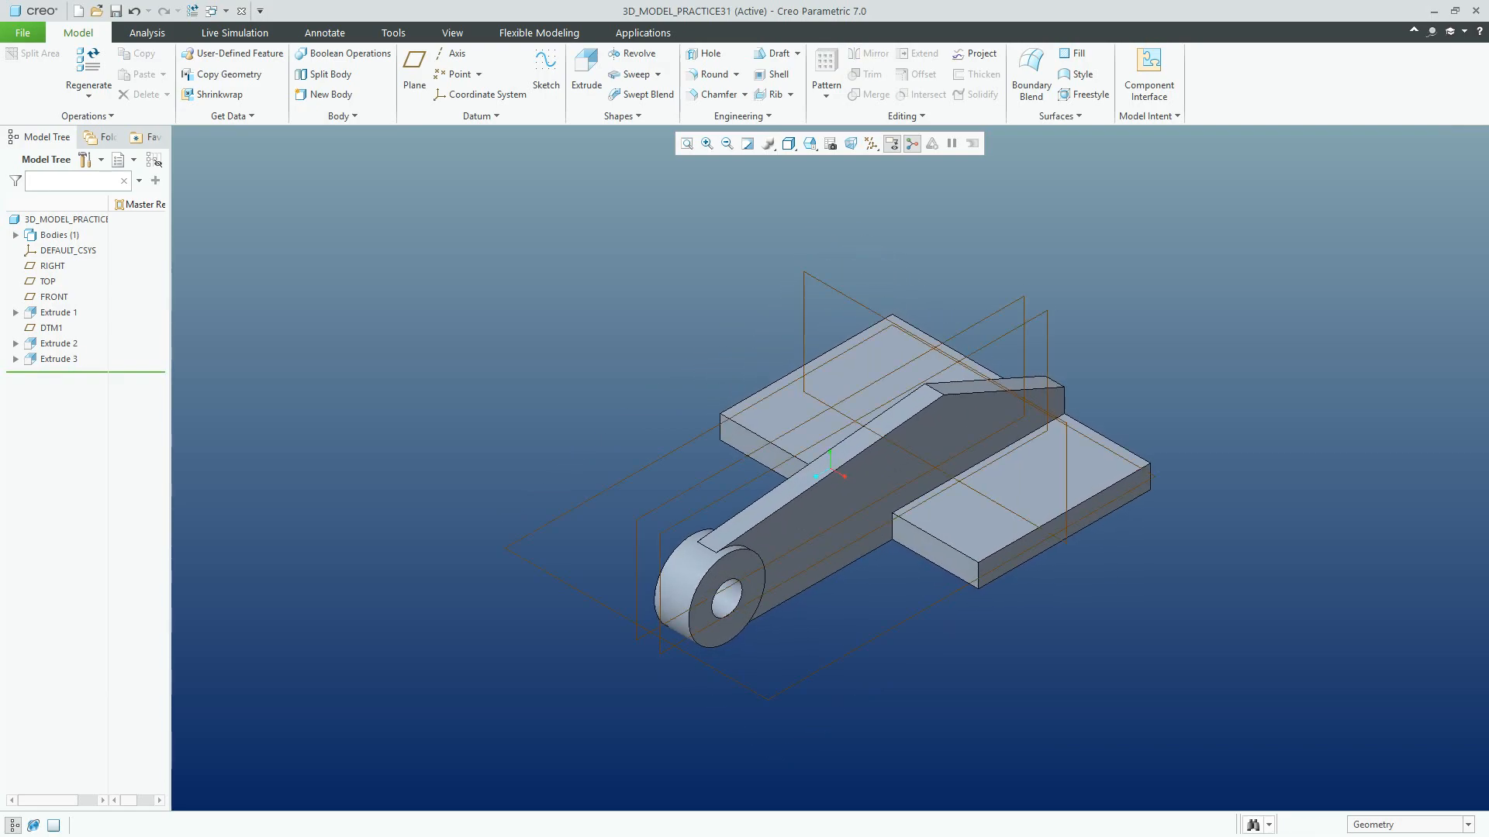
Mirror the arm and boss extrusions (Extrude 2 and Extrude 3) about the RIGHT datum plane
left_click(58, 343)
left_click(59, 359, "ctrl")
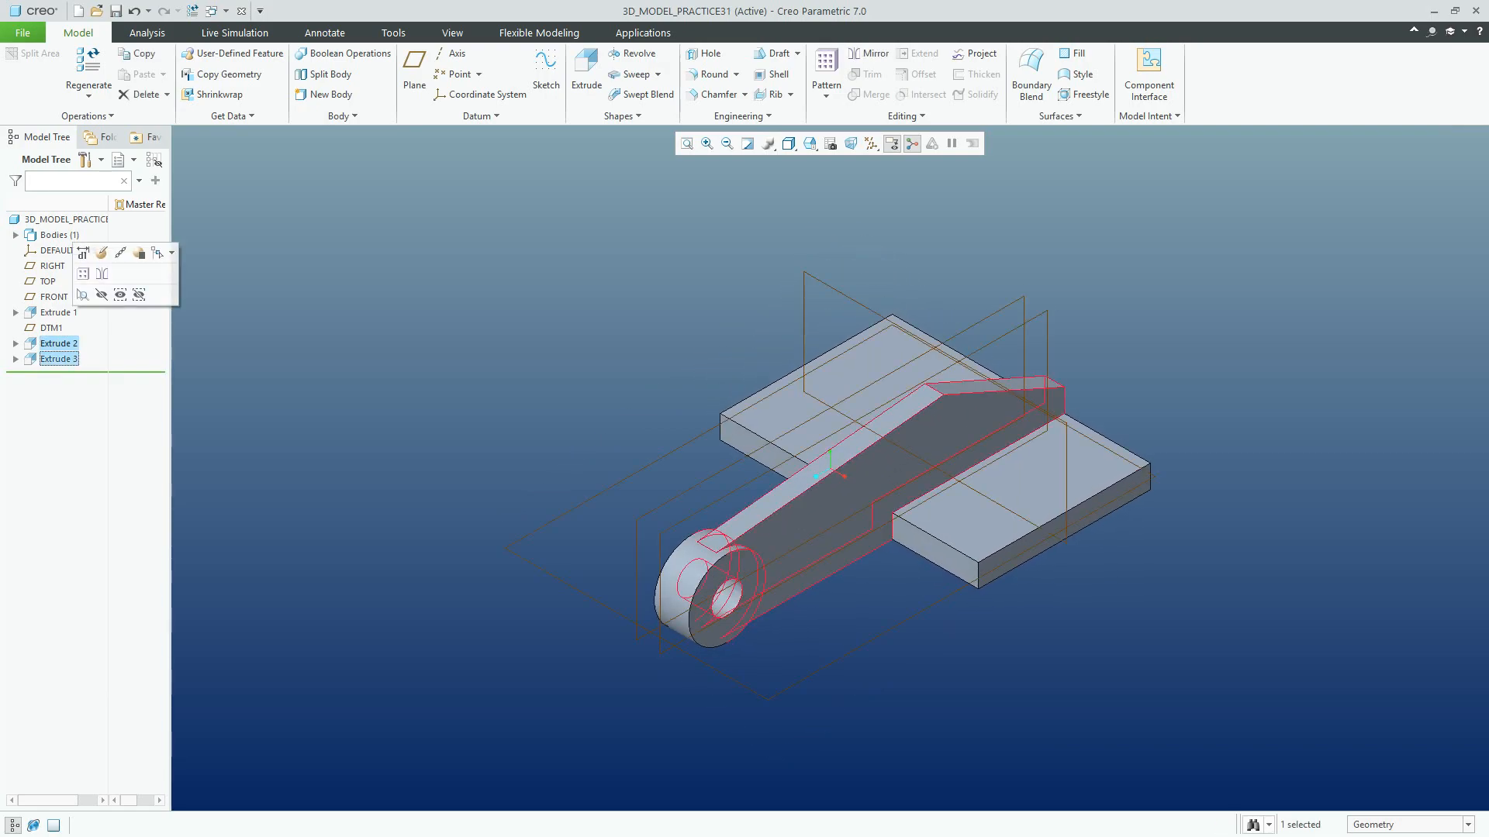
left_click(869, 53)
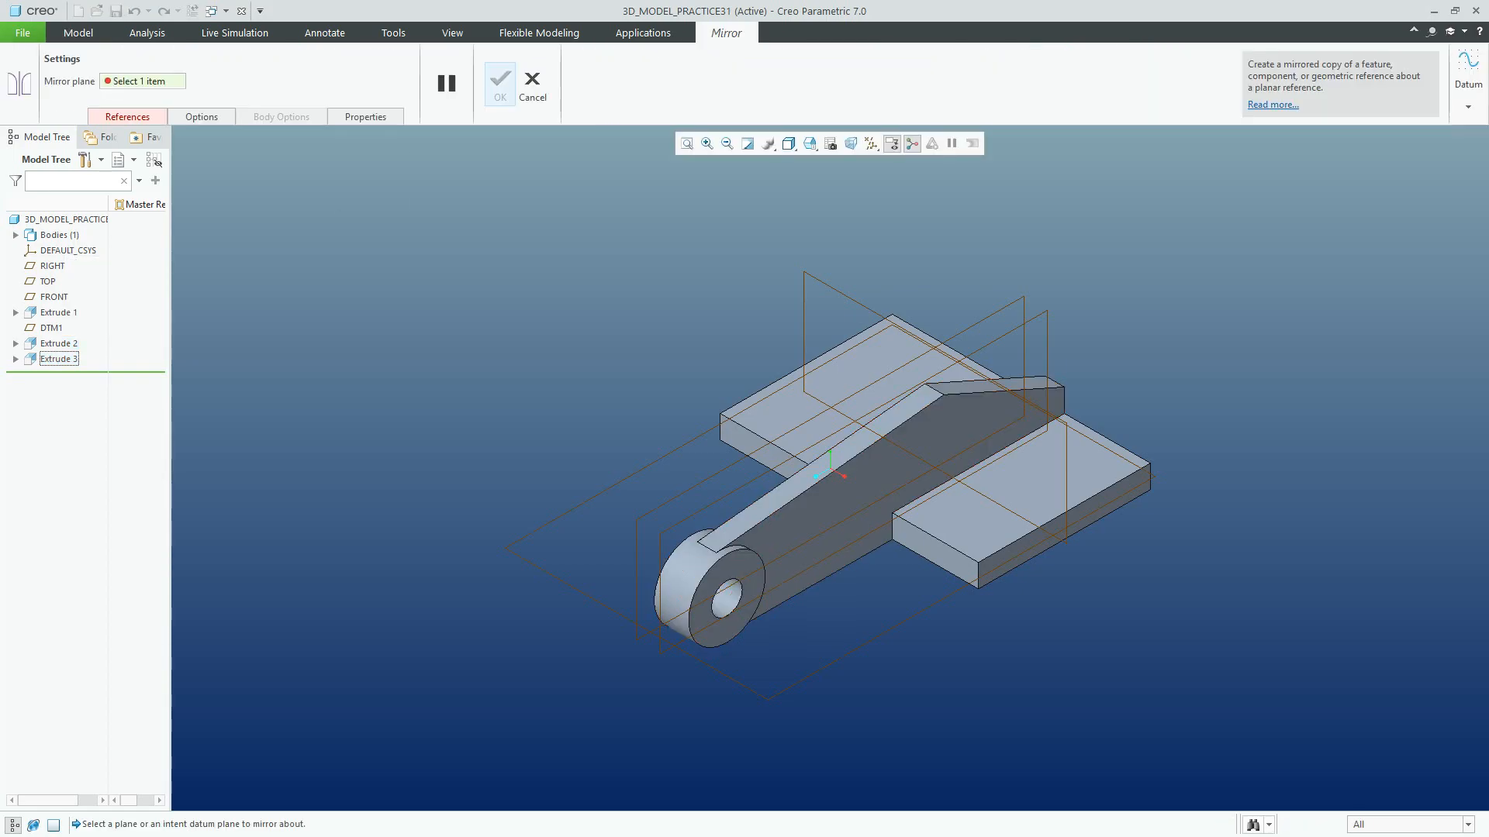
left_click(53, 266)
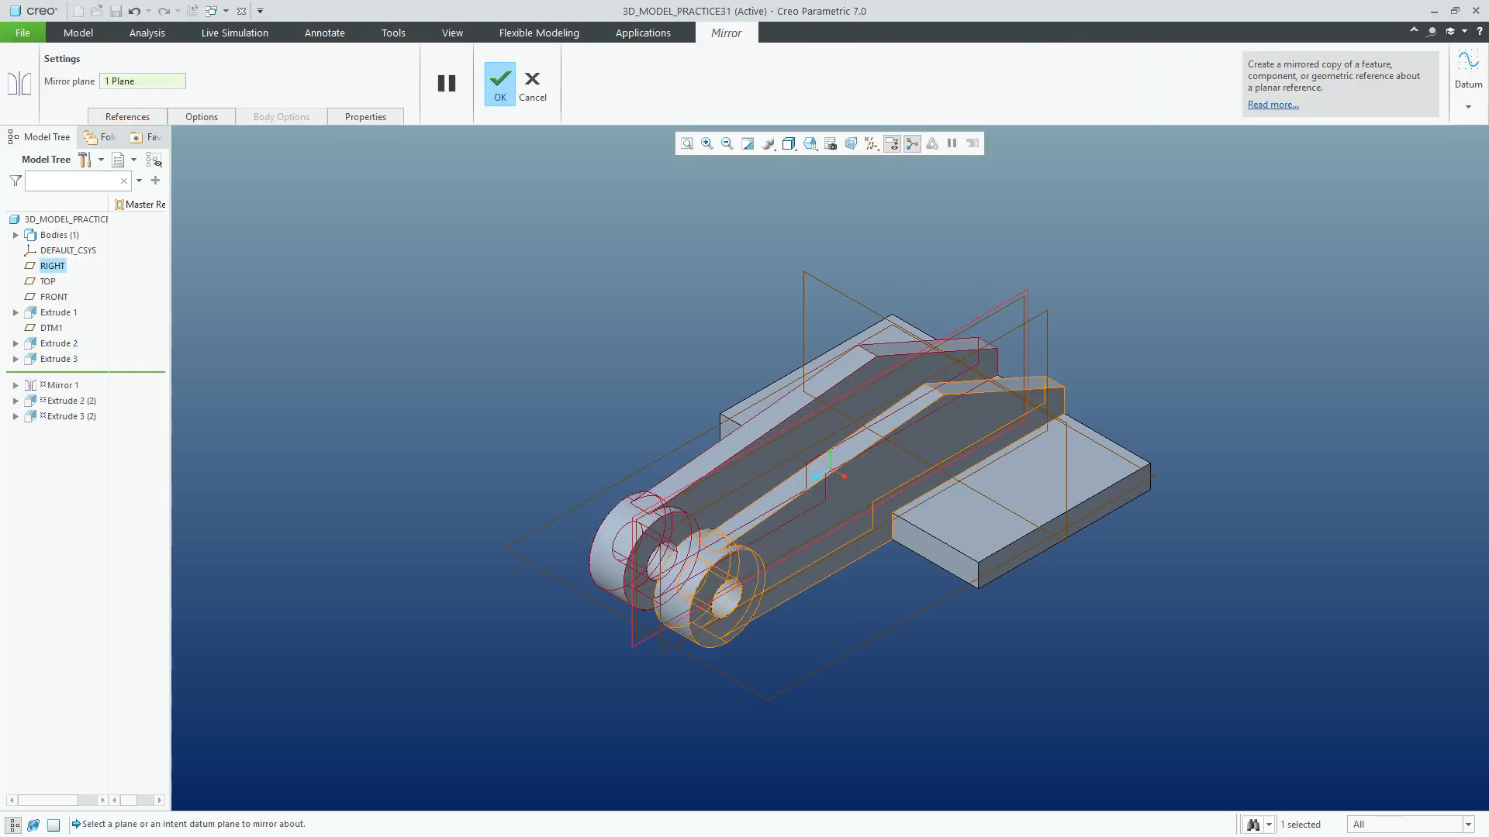
left_click(500, 81)
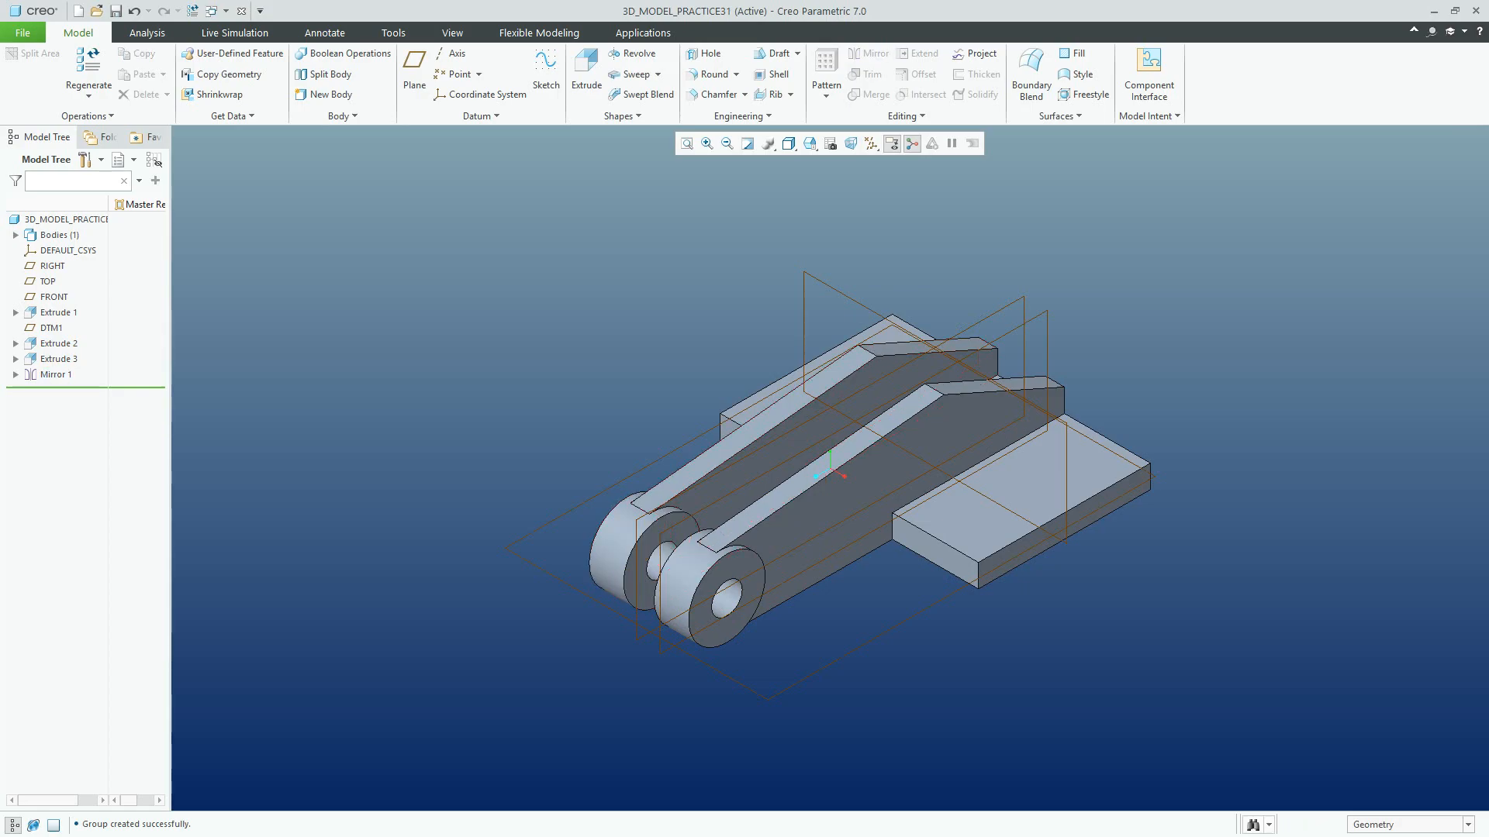
Start a simple through-all hole of diameter 16 on the base plate's top face, outside the arm
left_click(706, 53)
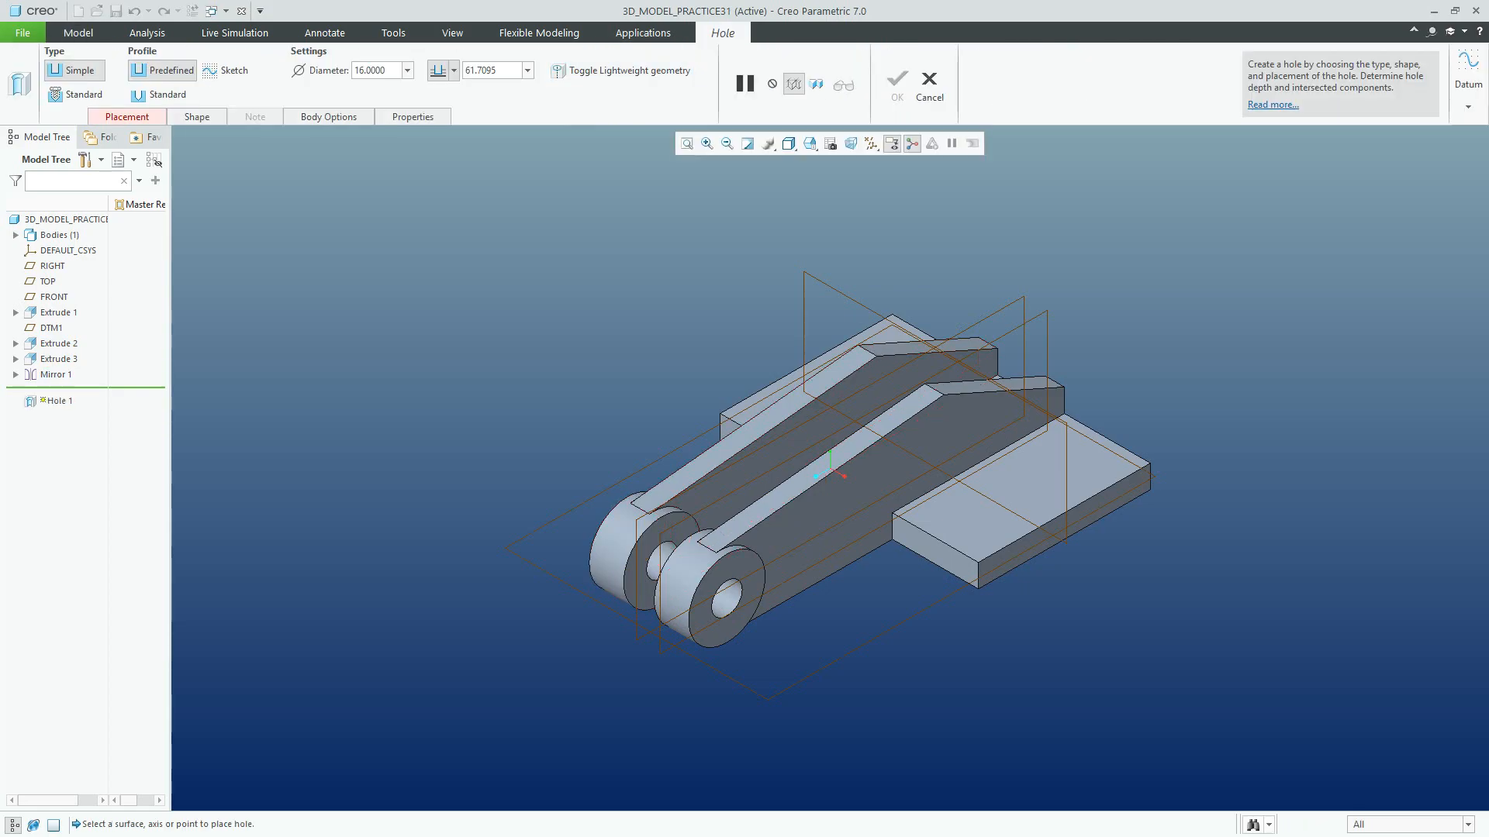
left_click(453, 70)
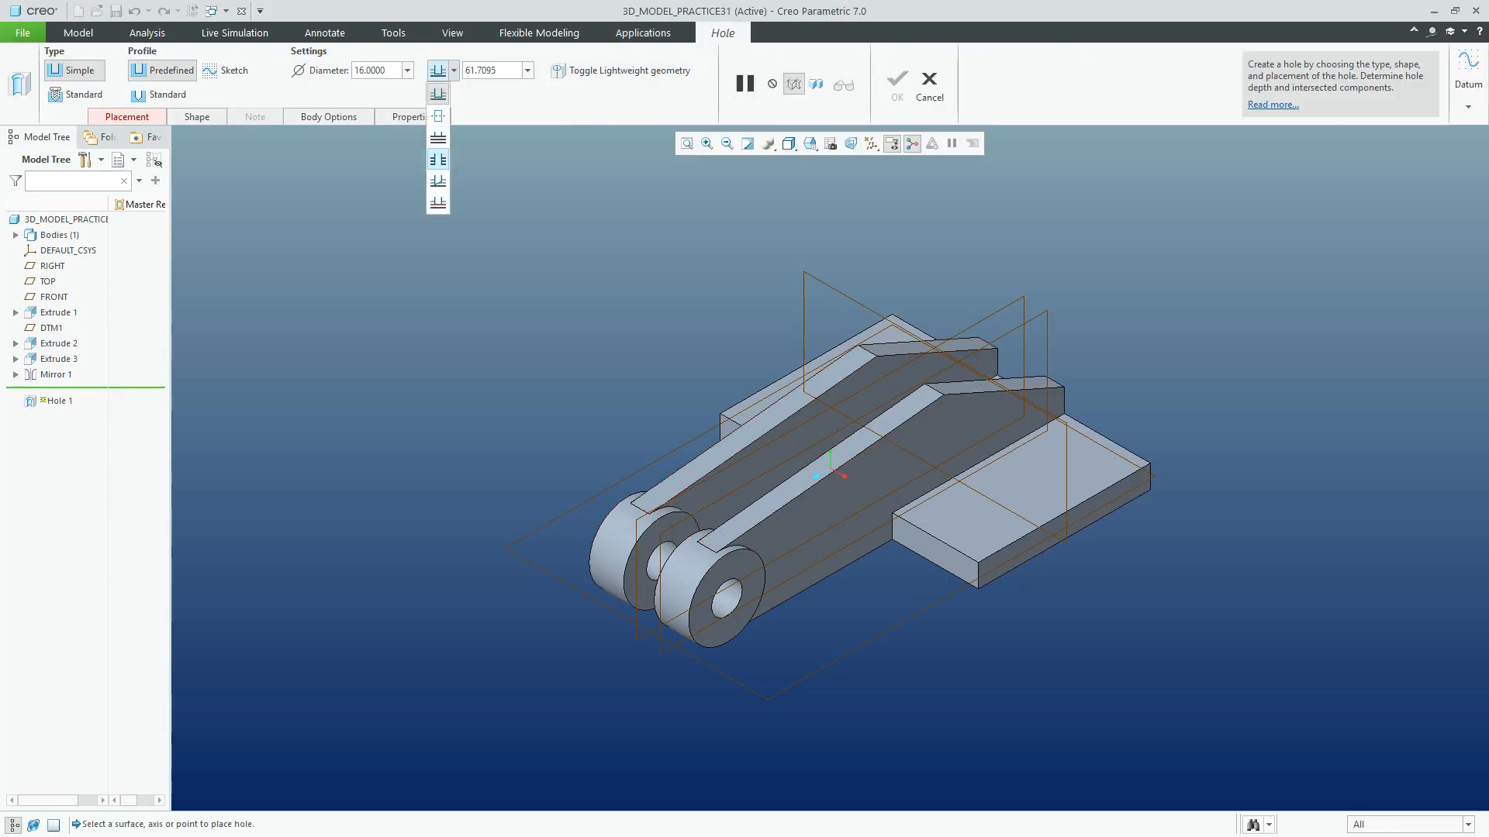
left_click(438, 158)
left_click(127, 116)
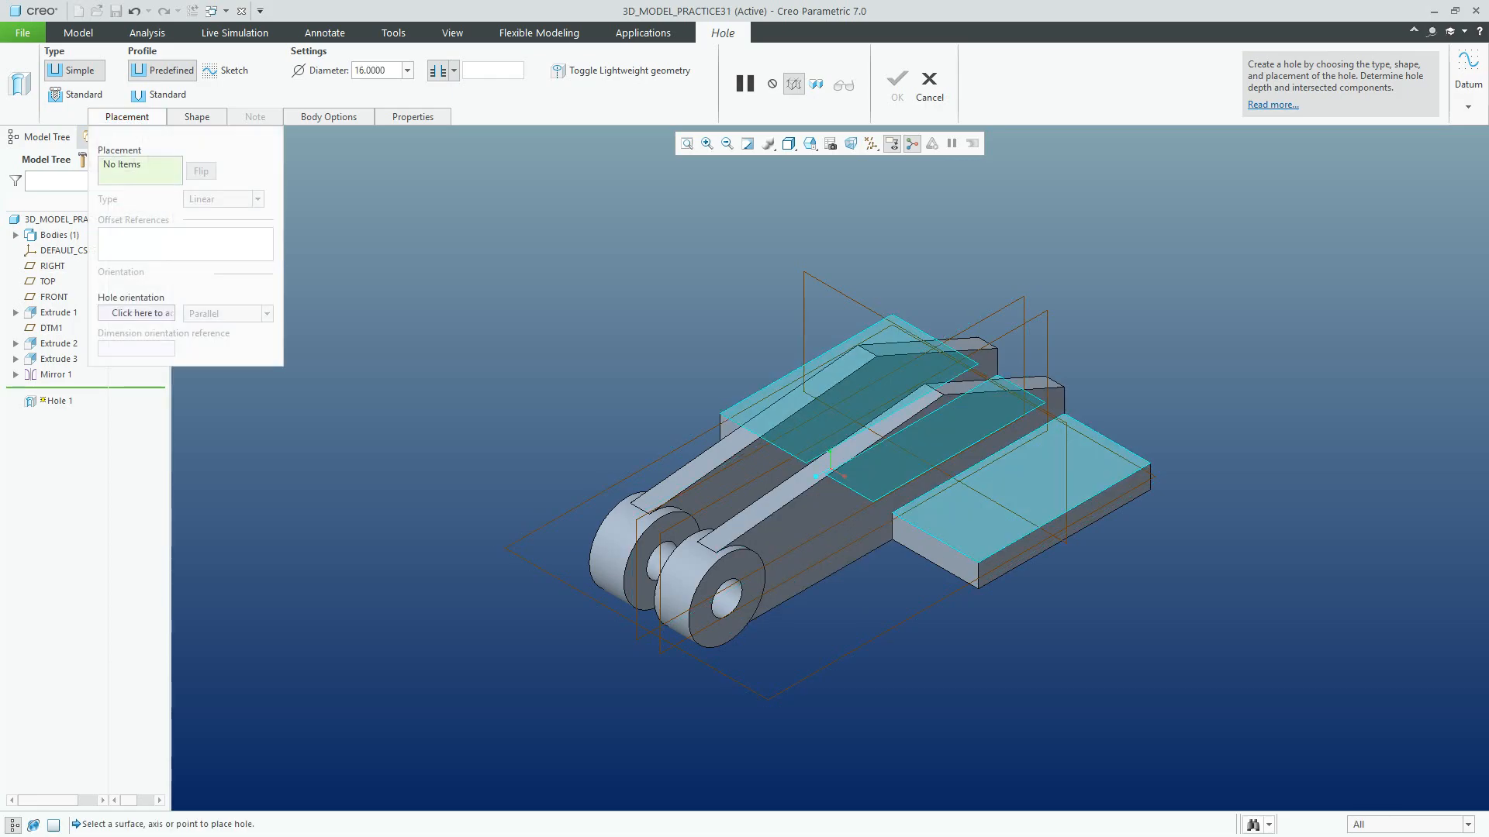
left_click(1044, 472)
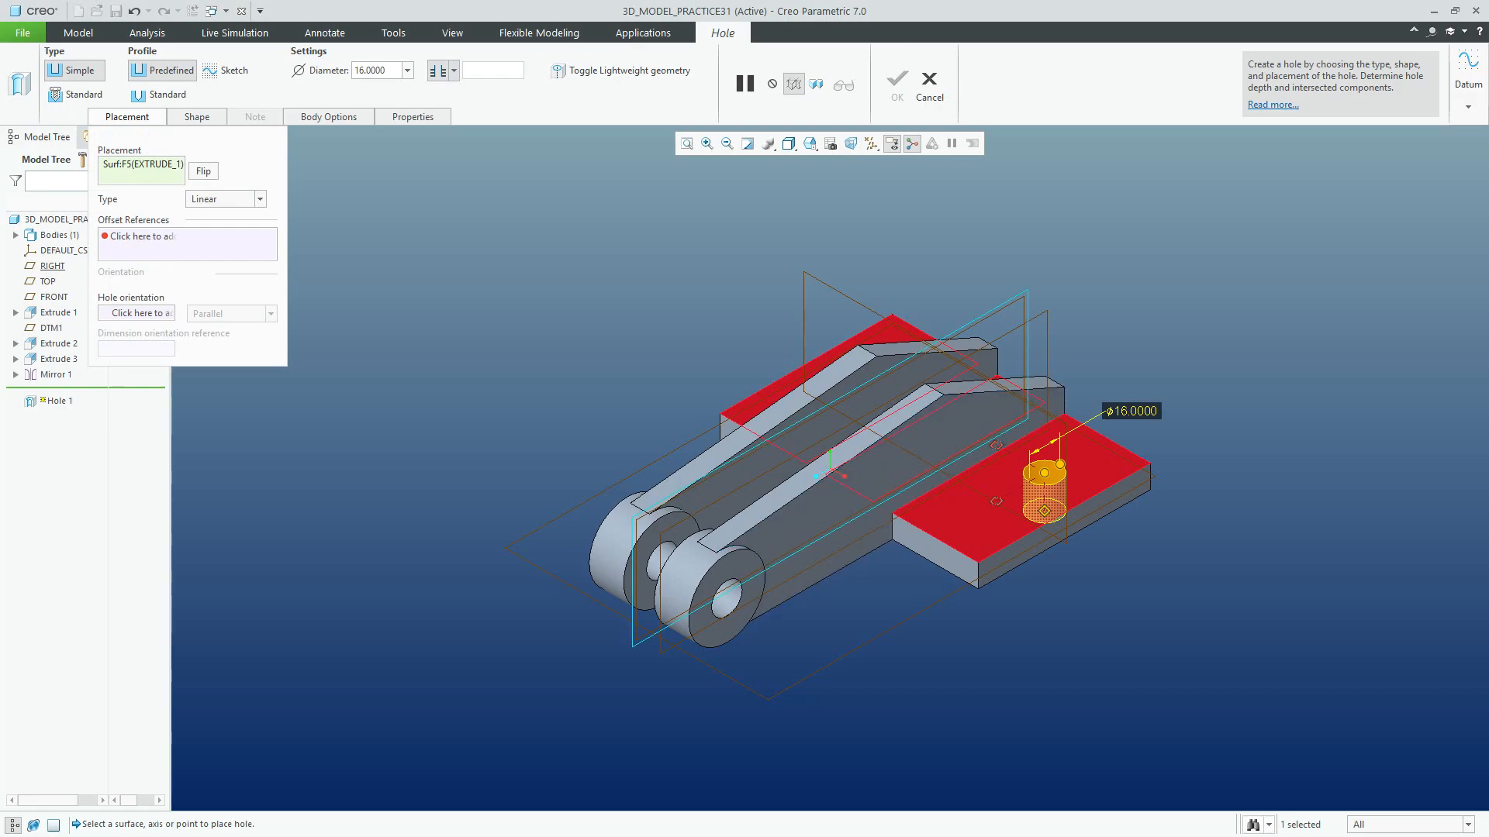
Offset the hole 45 from the plate's rear face and 22 from its outer side face, and complete it
left_click_drag(997, 445, 1106, 437)
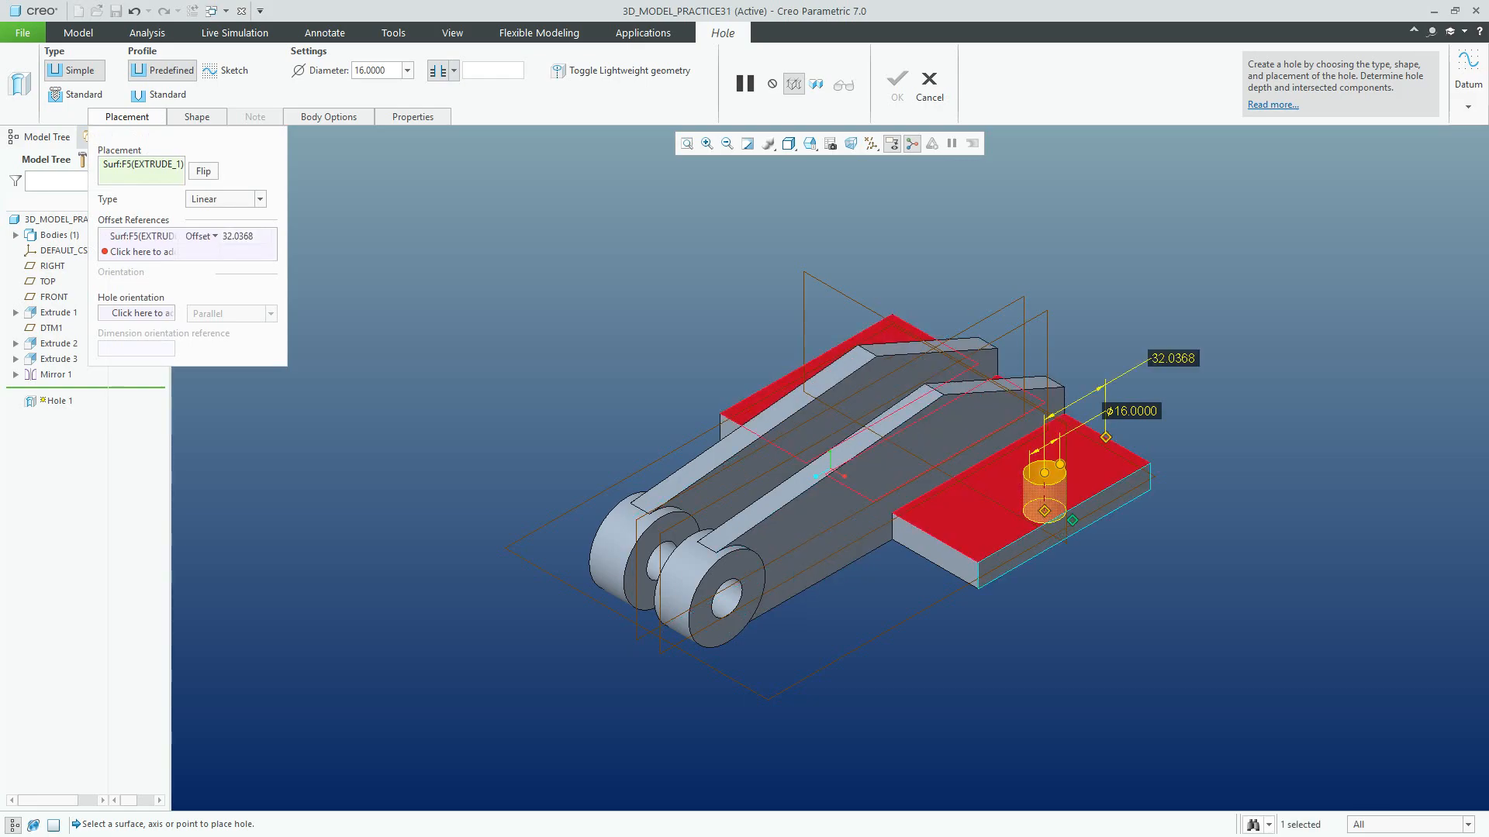
left_click_drag(1075, 517, 1076, 517)
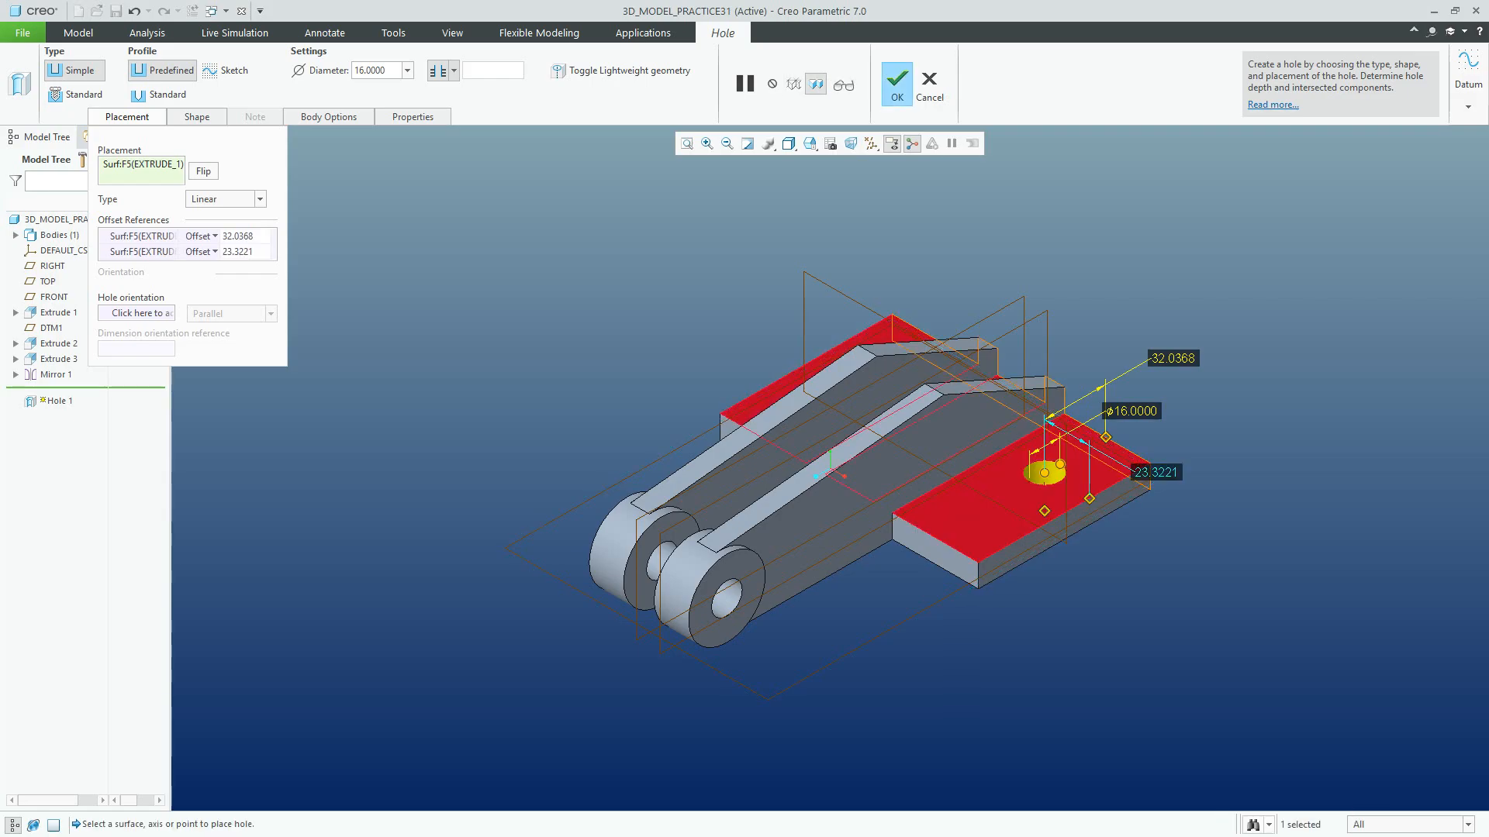
double_click(1155, 471)
key("Return")
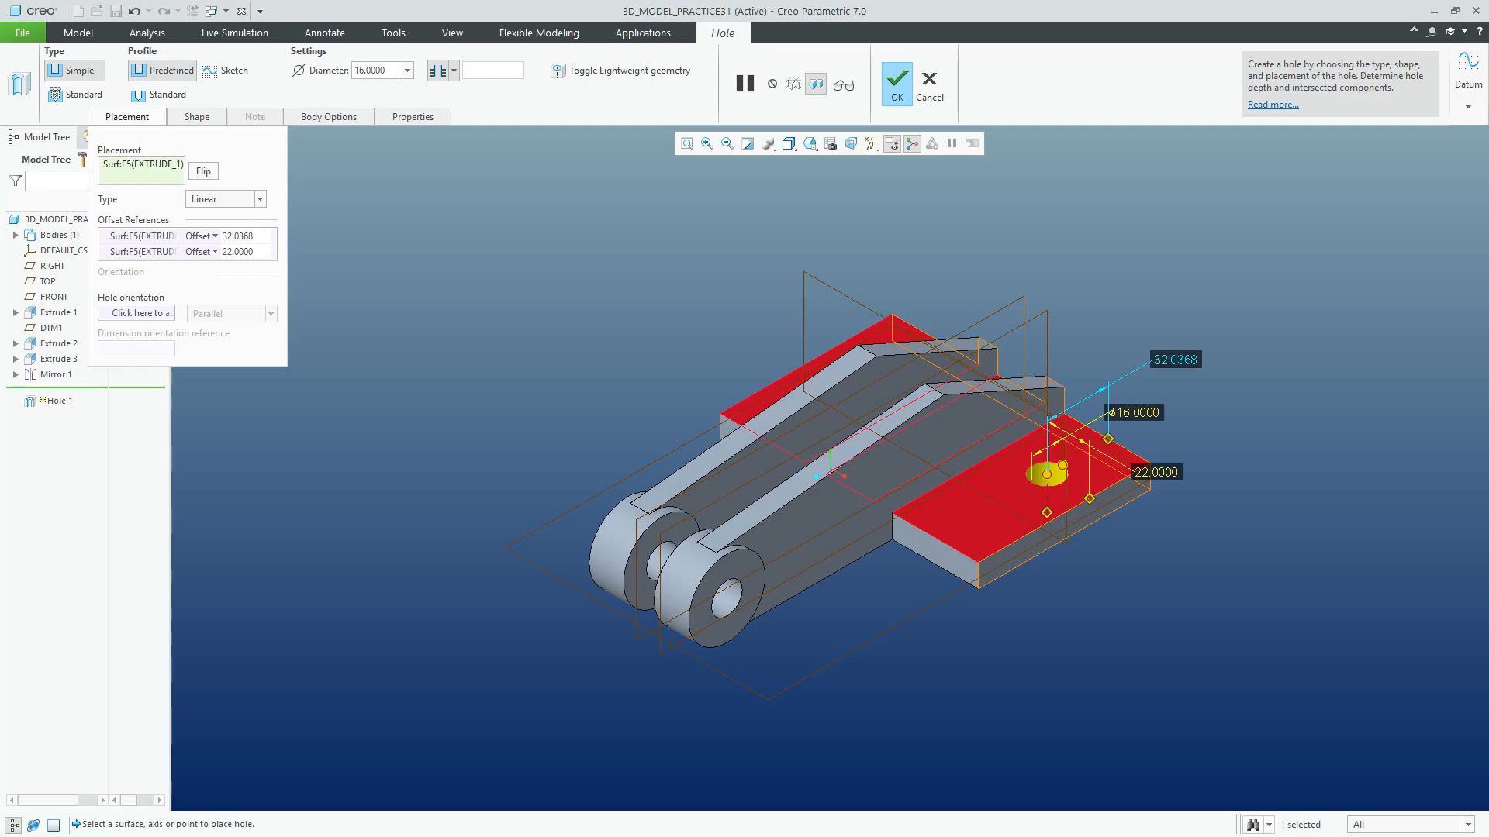
double_click(1175, 360)
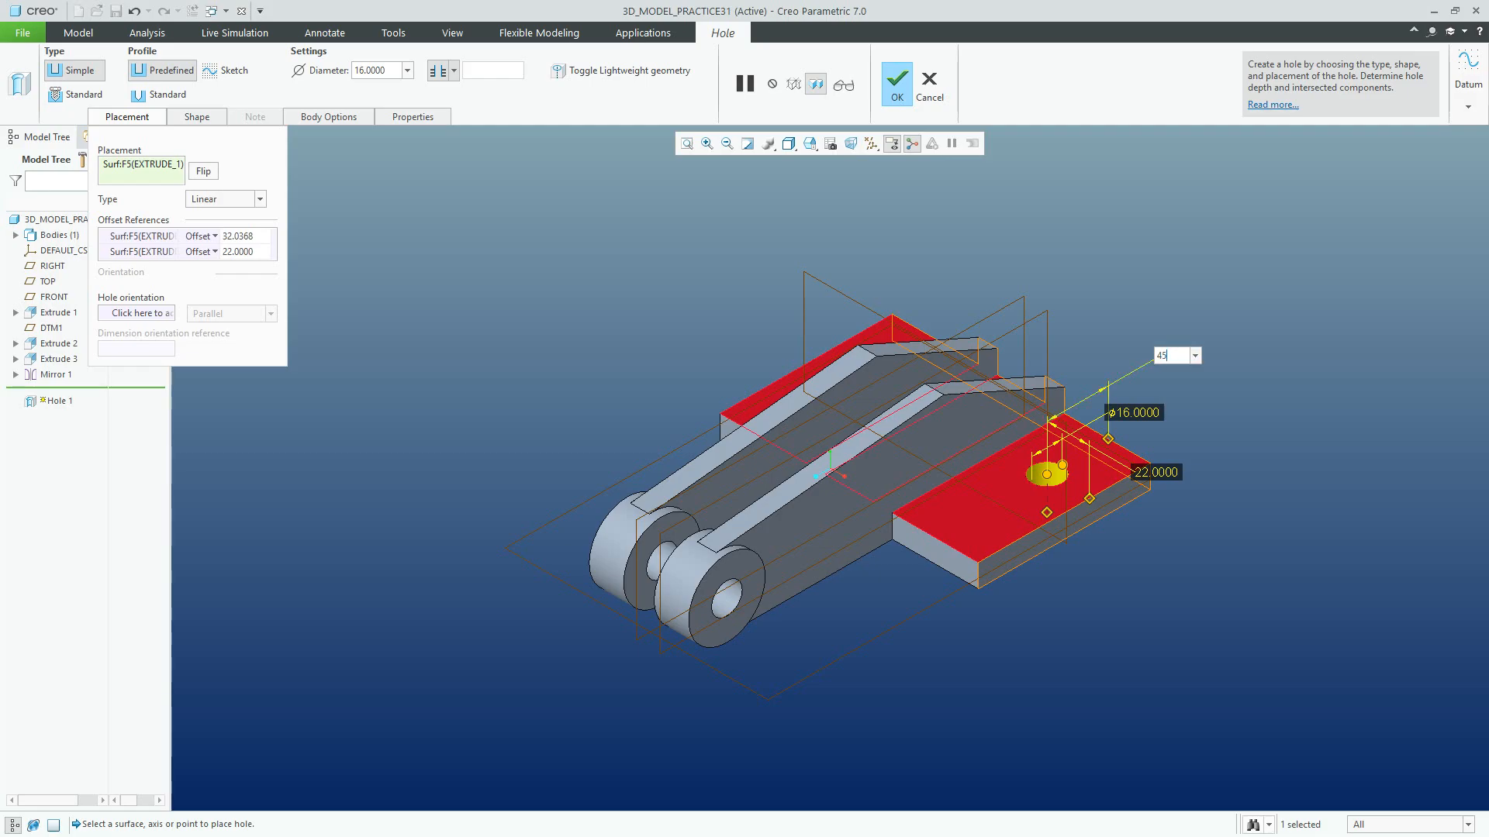
type("45")
key("Return")
left_click(897, 83)
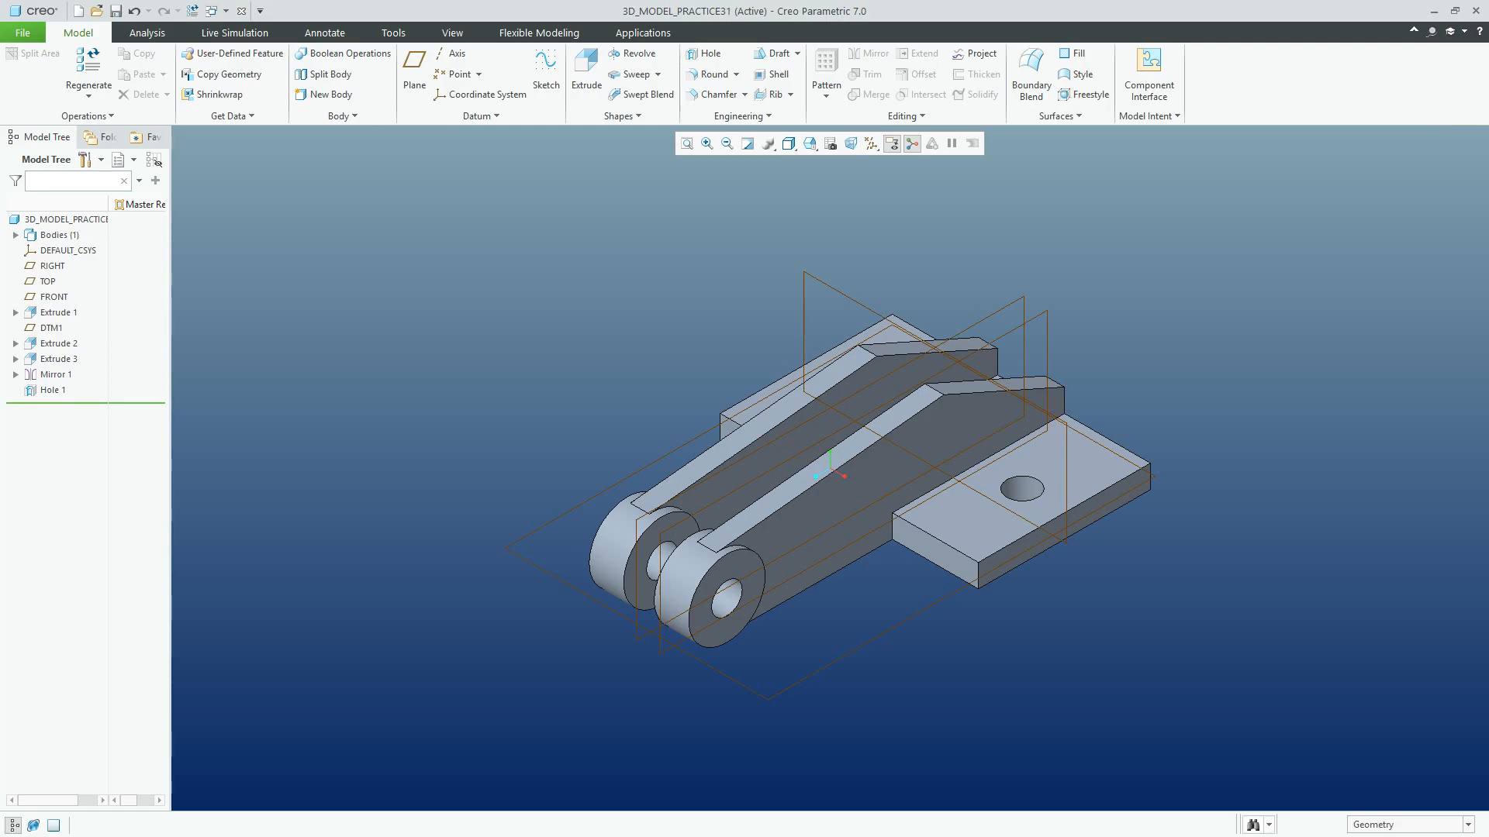
Mirror the plate's hole about the RIGHT datum plane
left_click(53, 390)
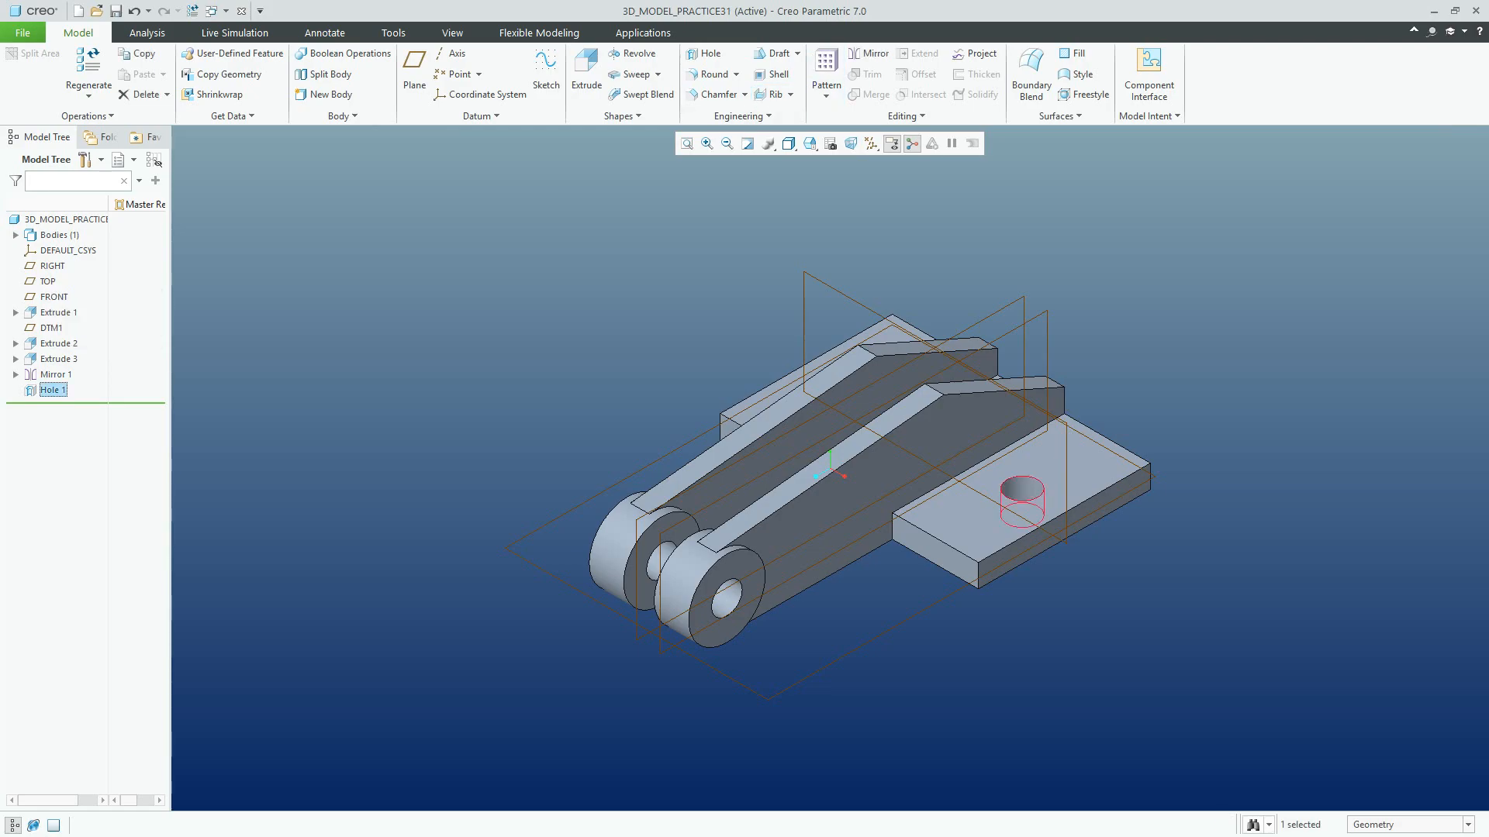
left_click(870, 55)
left_click(52, 266)
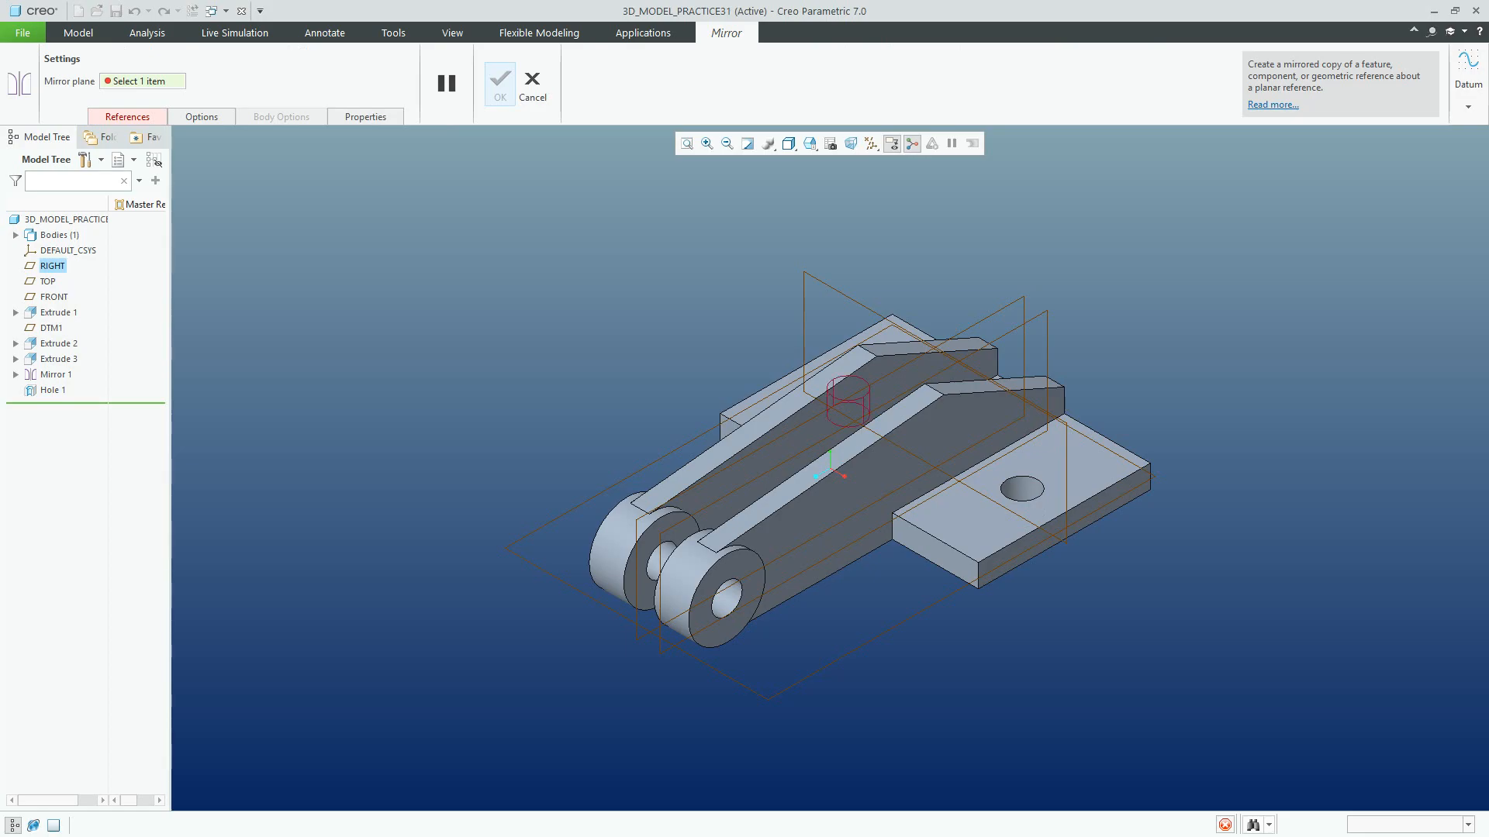
left_click(500, 83)
left_click(666, 264)
Restore the default view orientation and hide the spin center and datum planes
mouse_move(804, 333)
middle_mouse_down()
mouse_move(884, 465)
mouse_move(954, 457)
mouse_move(1155, 349)
mouse_move(1008, 364)
mouse_move(752, 317)
mouse_move(549, 416)
middle_mouse_up()
key("ctrl+d")
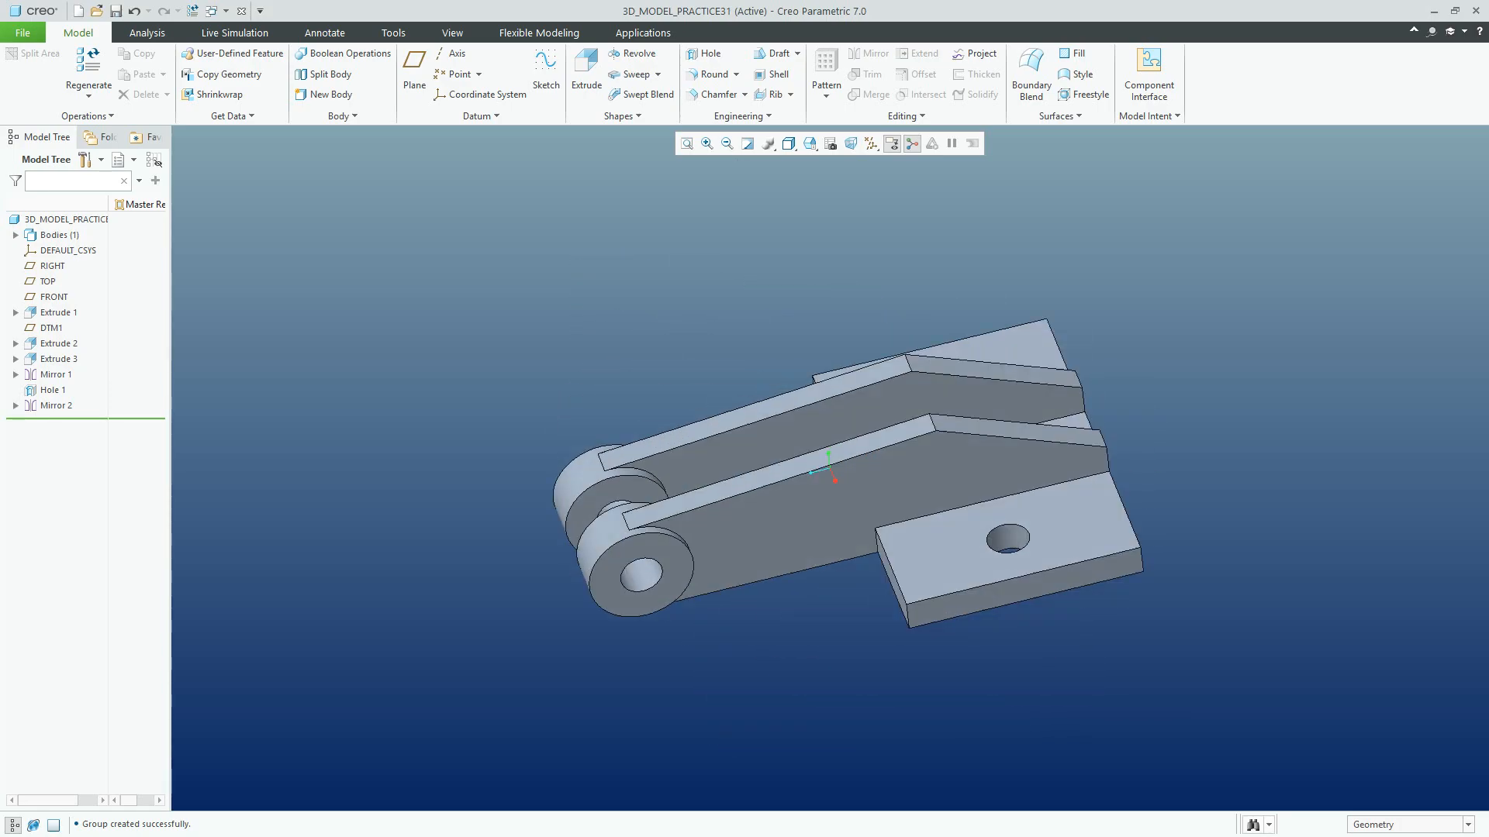
left_click(892, 144)
left_click(871, 143)
left_click(923, 231)
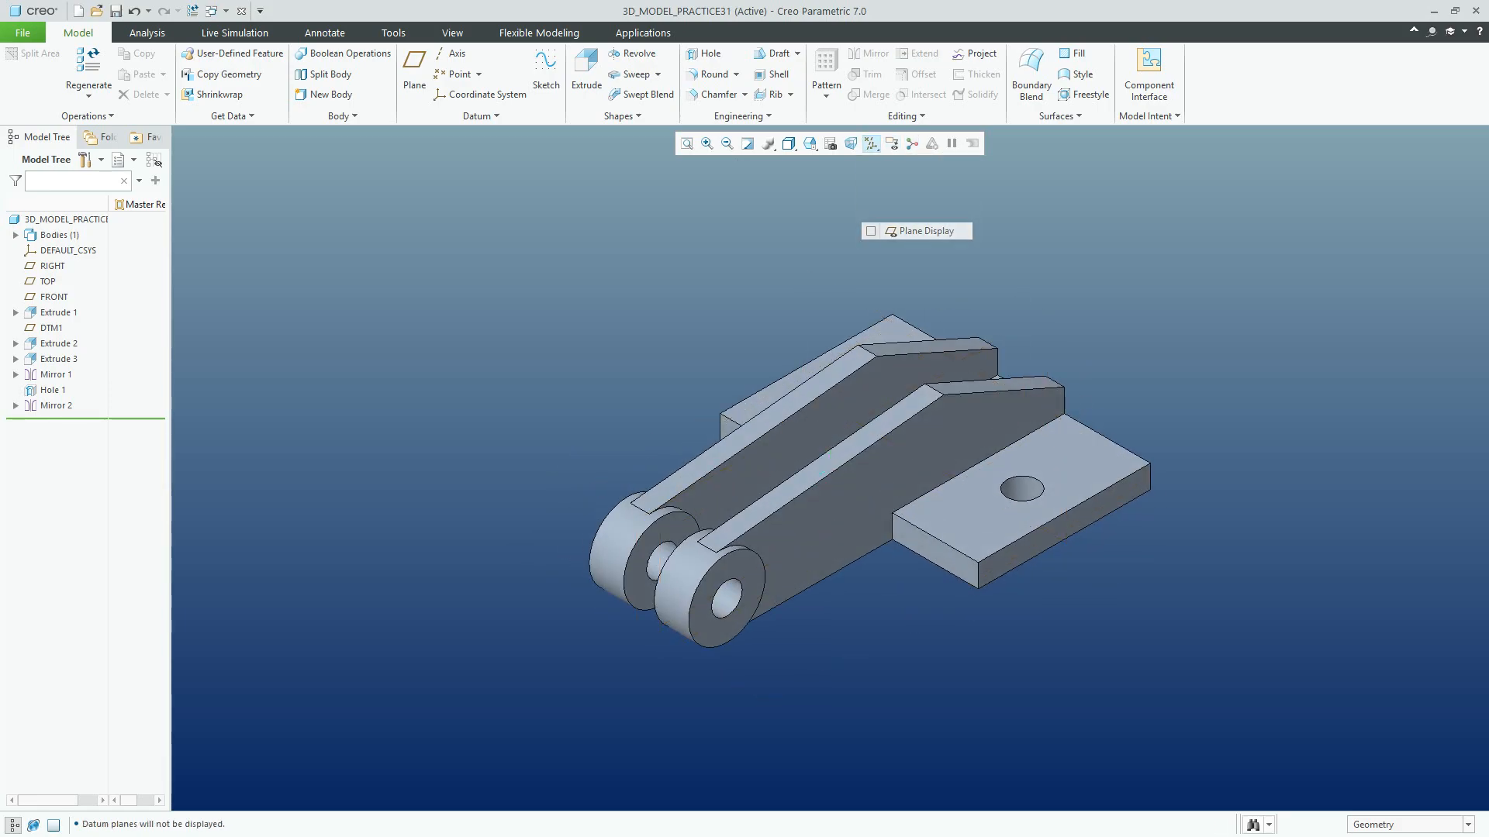
Change the whole part's appearance color to a muted sea green
left_click(62, 219)
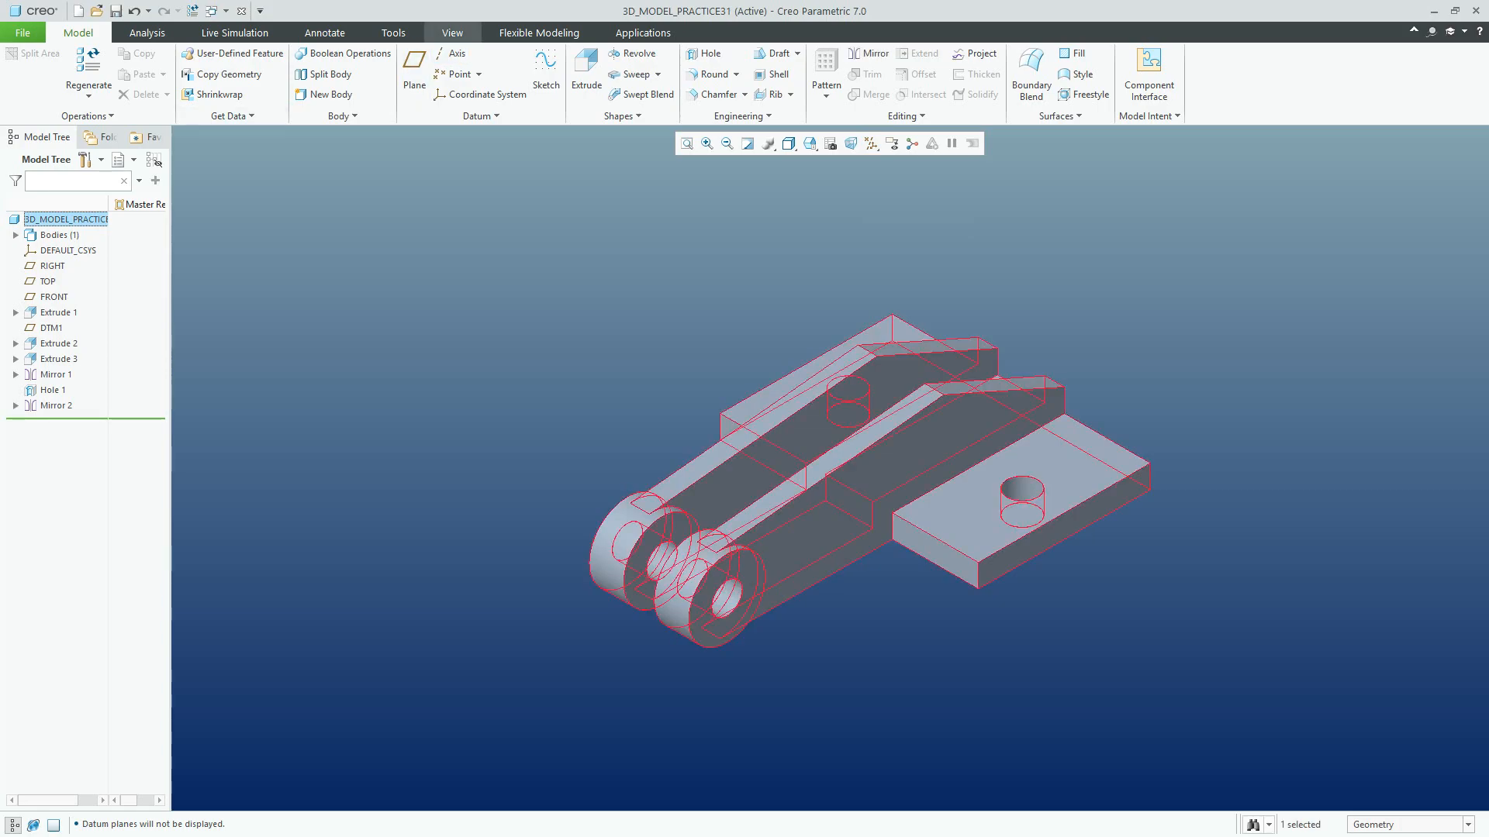
left_click(452, 33)
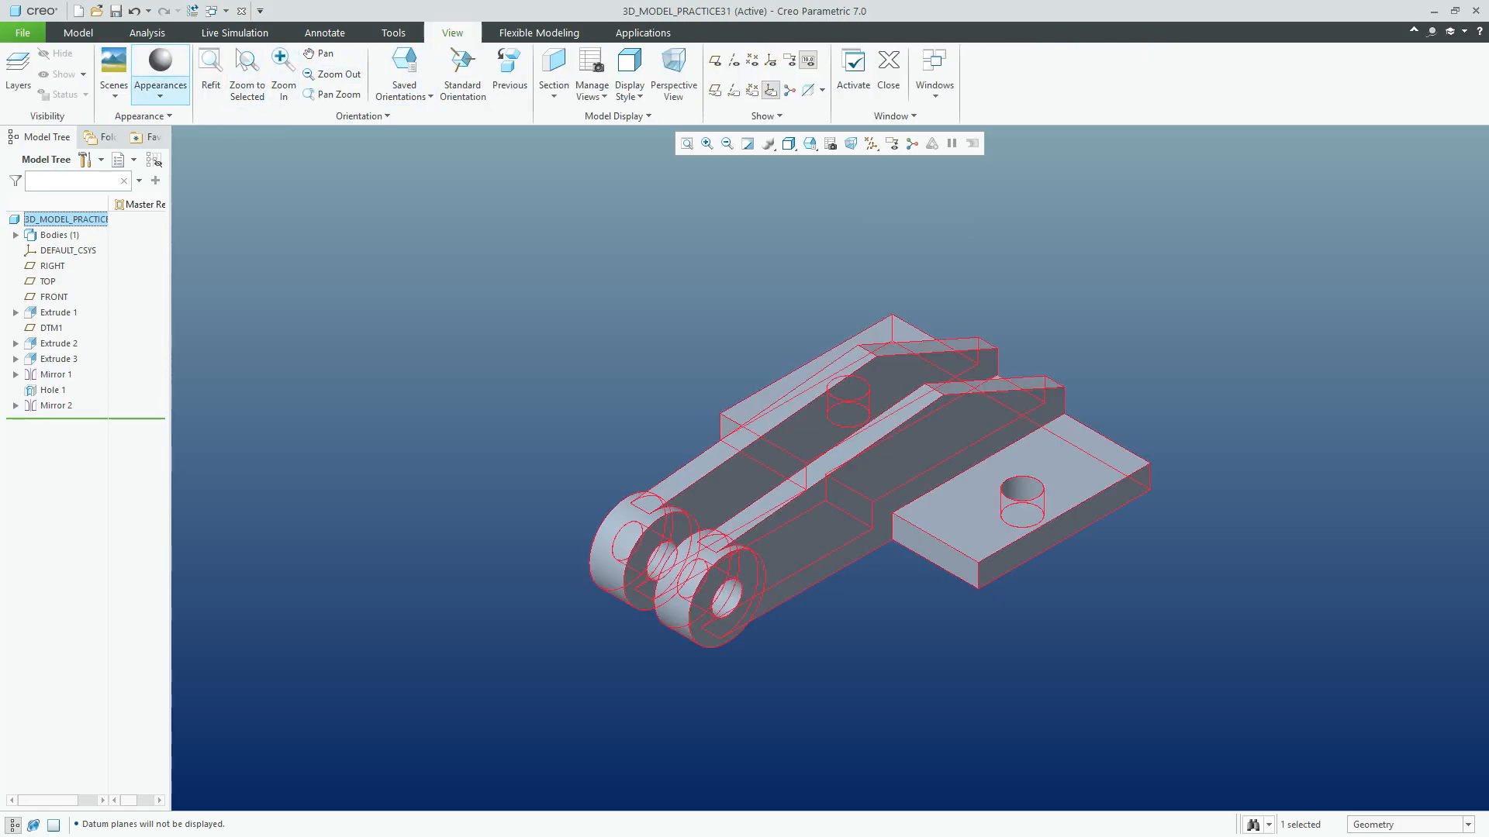
left_click(160, 74)
left_click(200, 424)
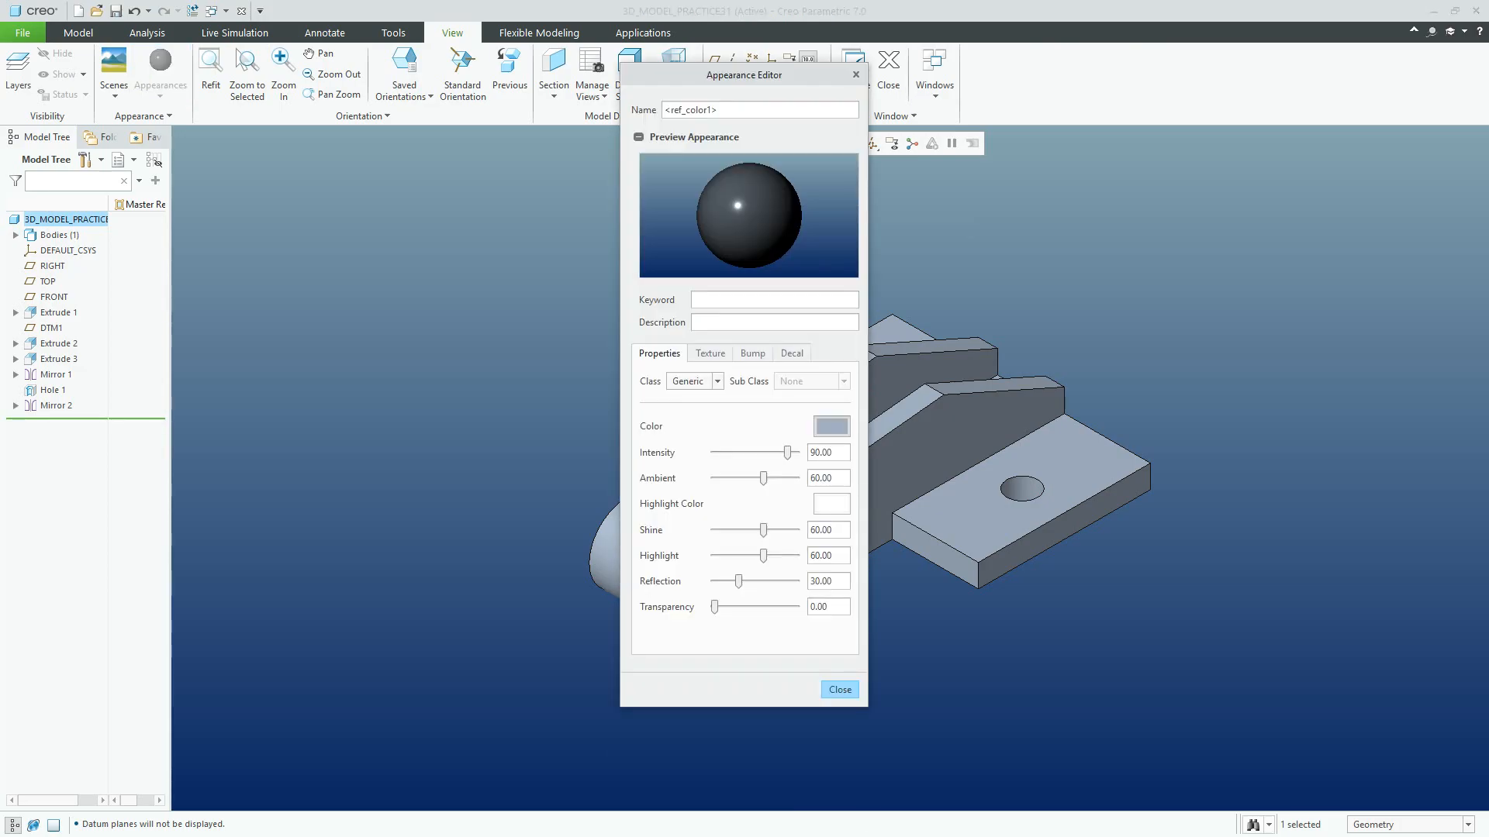
left_click(832, 426)
left_click(1326, 213)
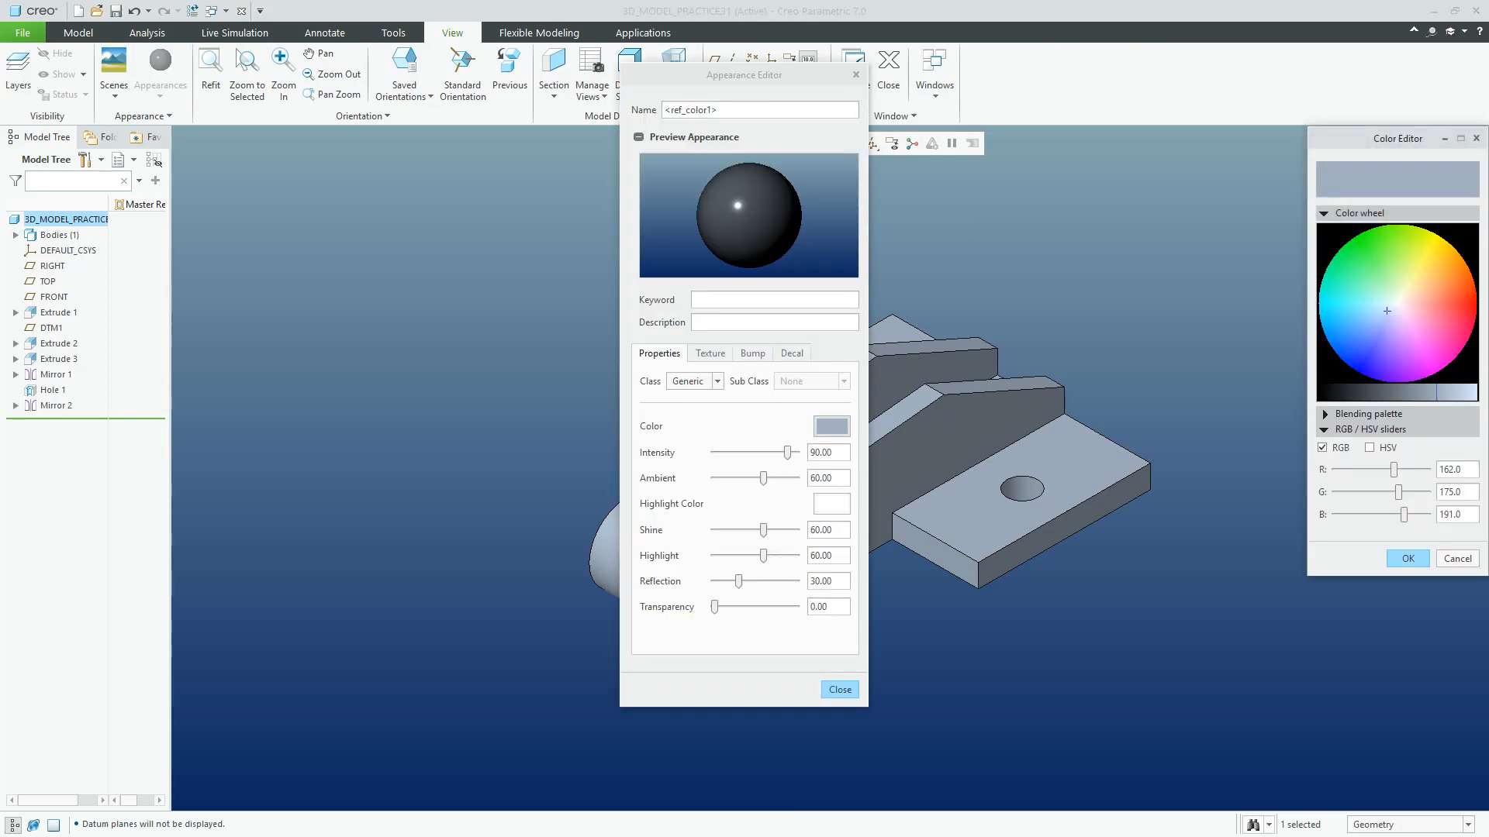
left_click(1408, 558)
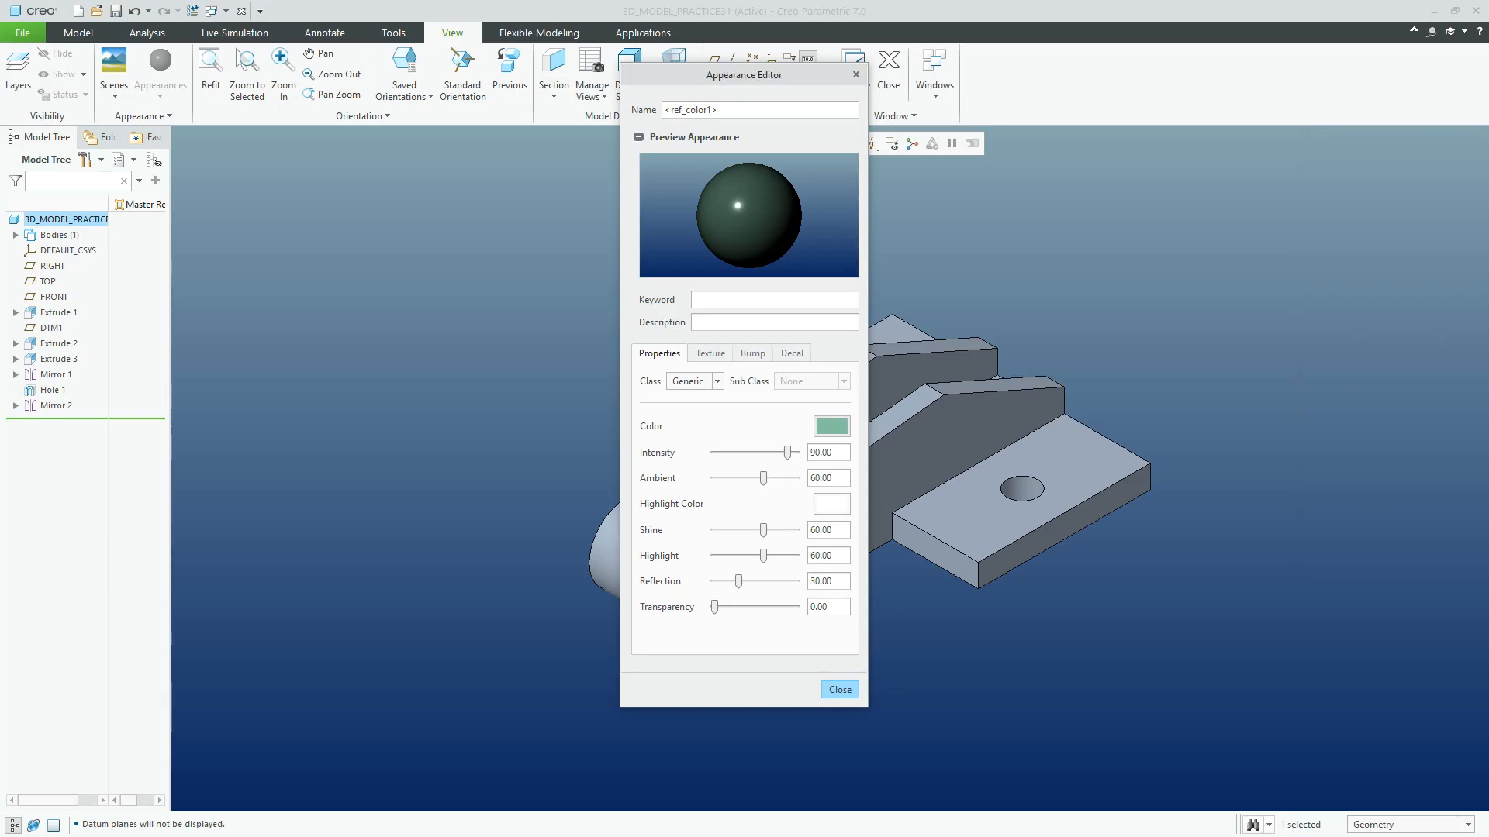
left_click(840, 690)
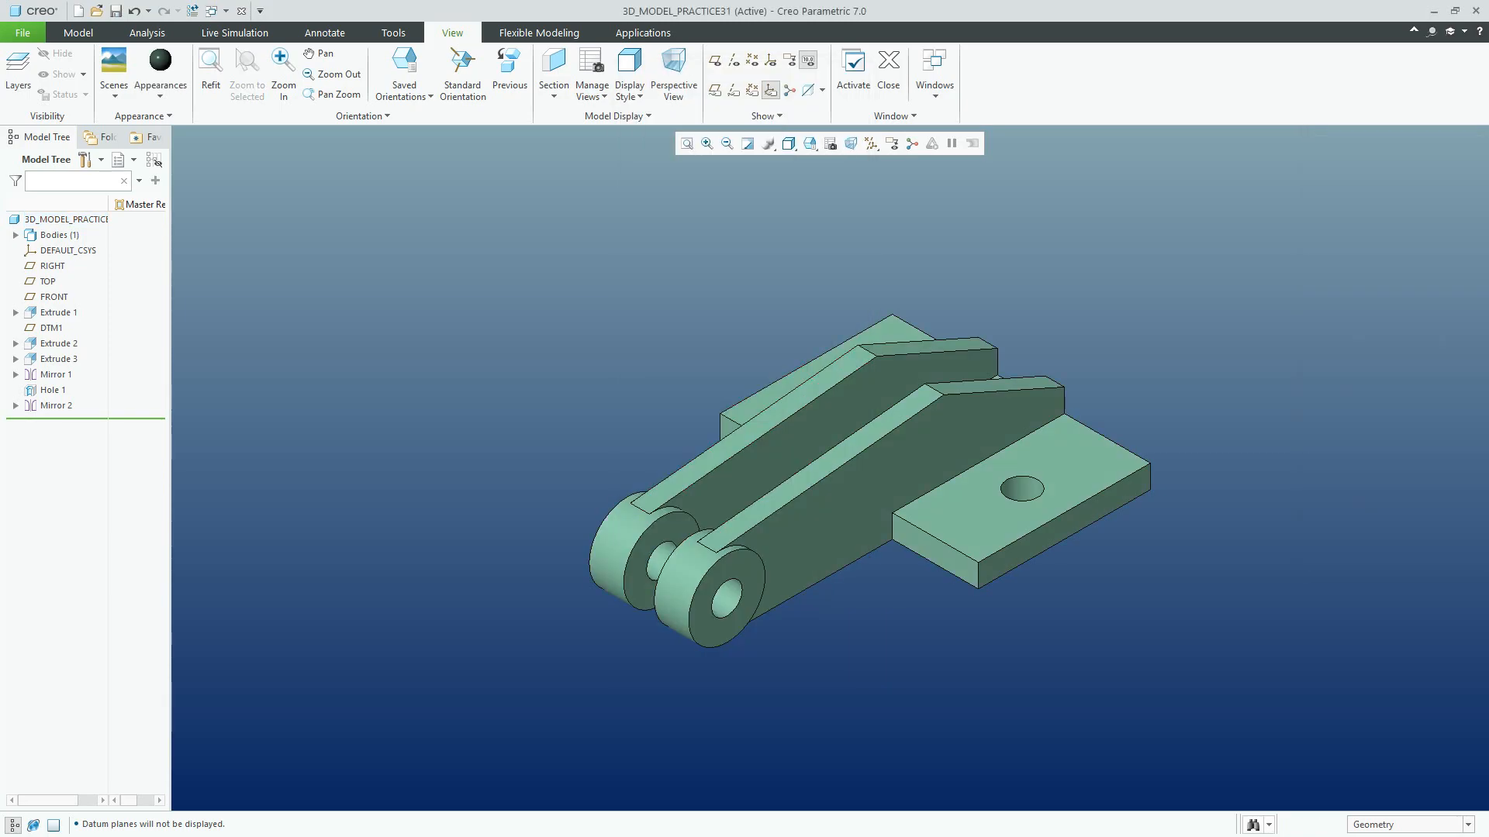
Save the part as 3D_MODEL_PRACTICE31.PRT in the 3d_Model_Practice31 folder
key("ctrl+s")
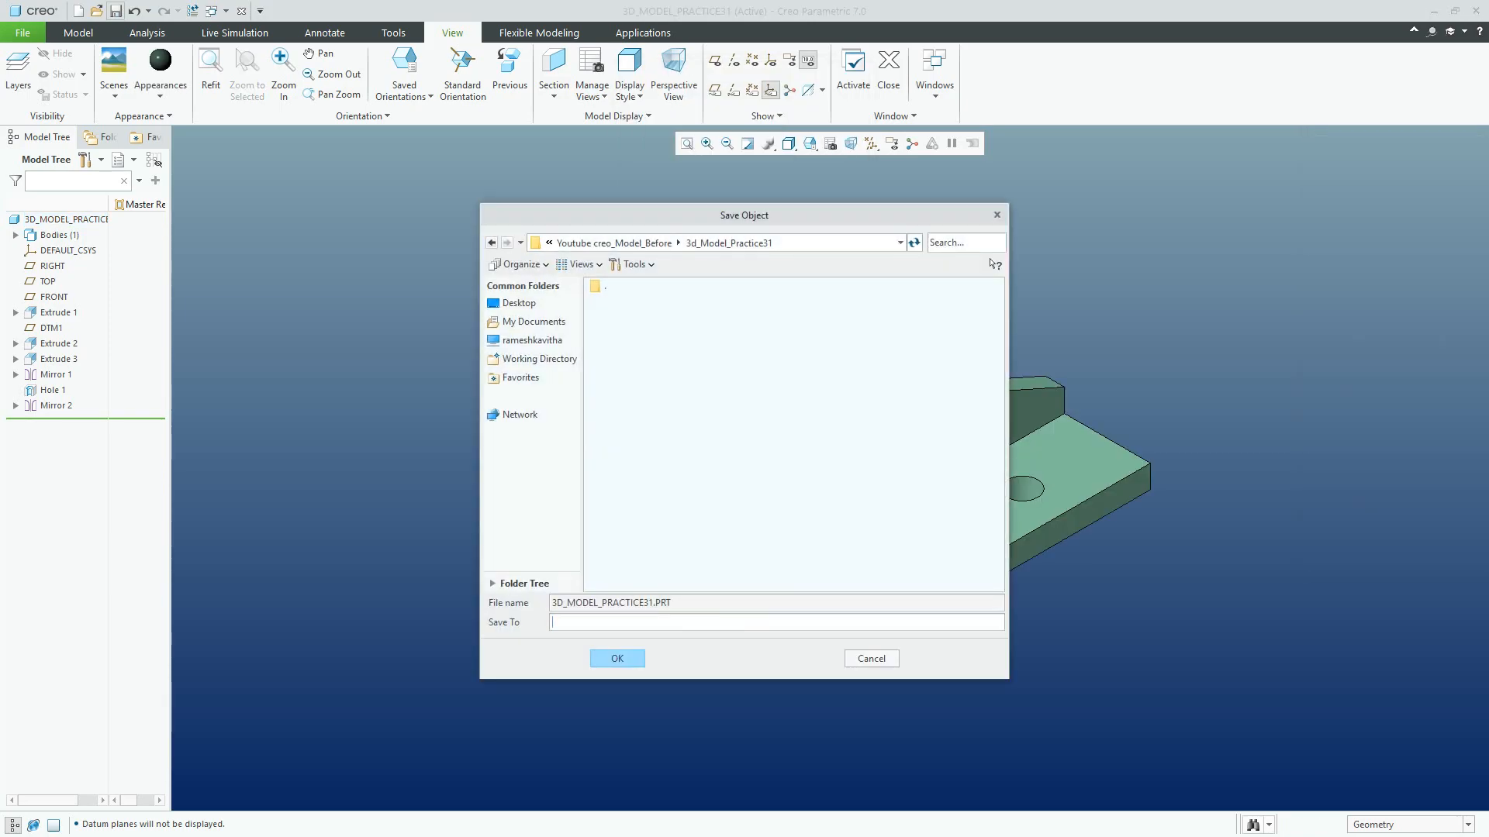